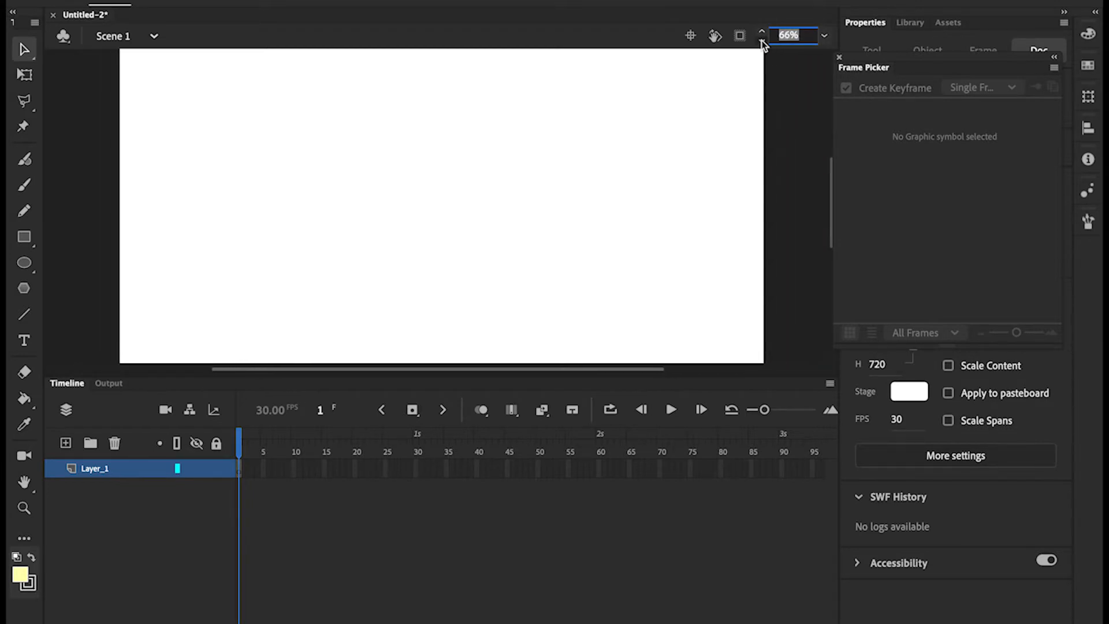
Create a new Graphic symbol named Character from Insert > New Symbol
{"action": "left_click", "coordinate": [216, 0]}
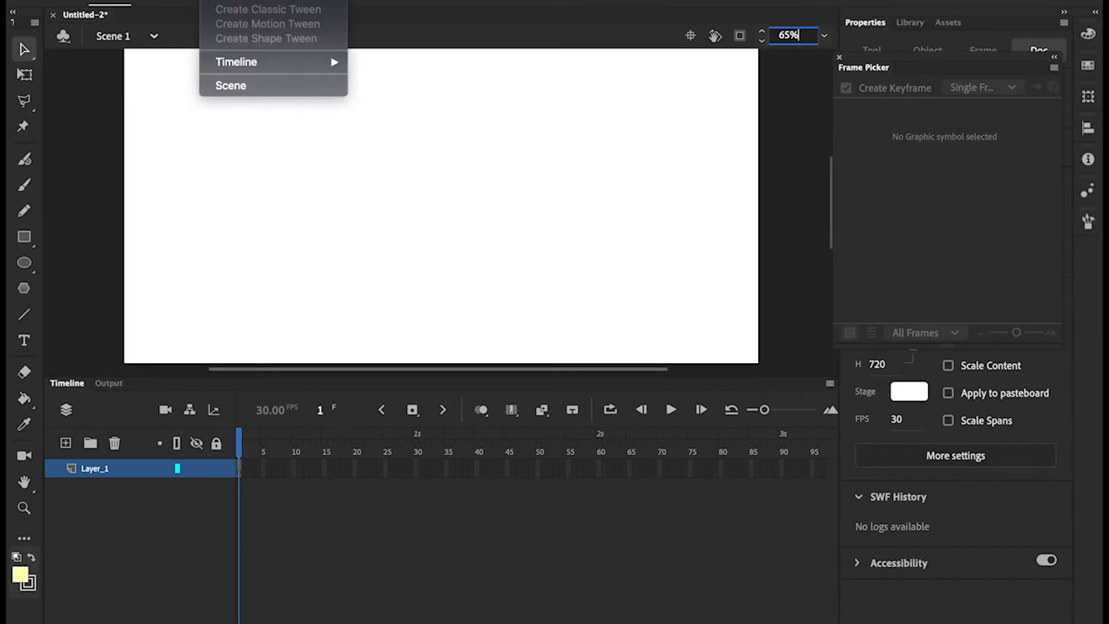
{"action": "left_click", "coordinate": [240, 0]}
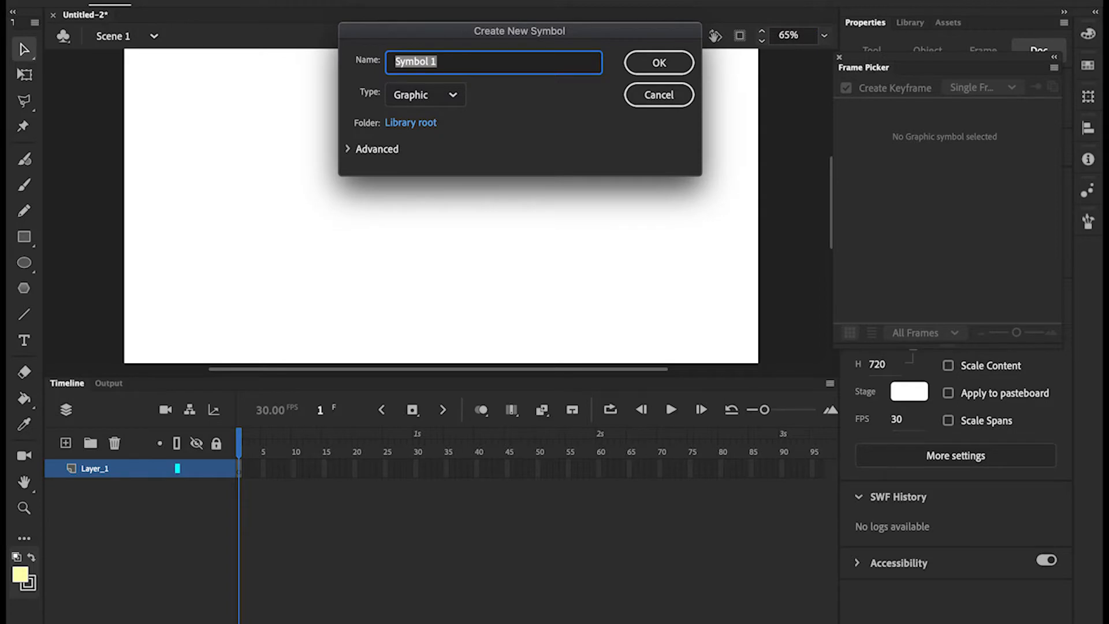
{"action": "type", "text": "Character"}
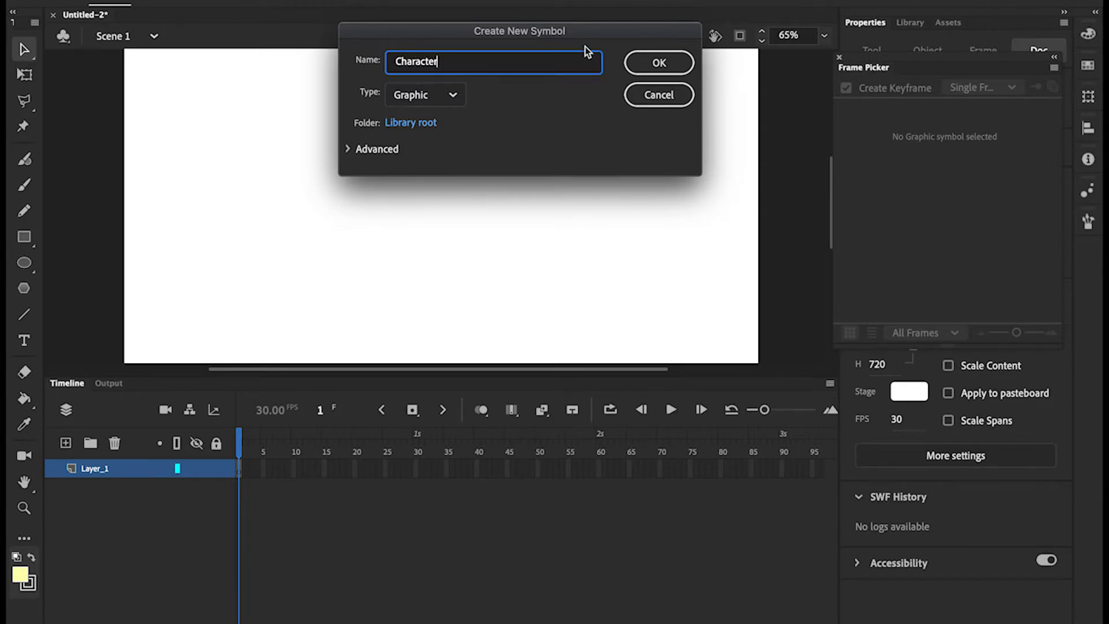
{"action": "left_click", "coordinate": [638, 64]}
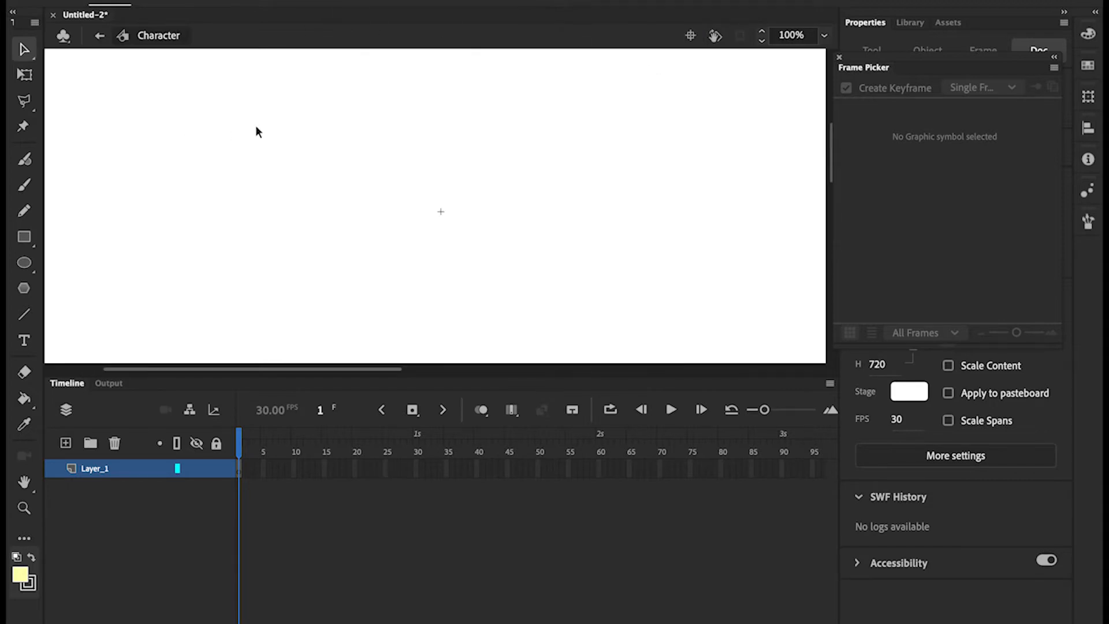
{"action": "left_click", "coordinate": [23, 210]}
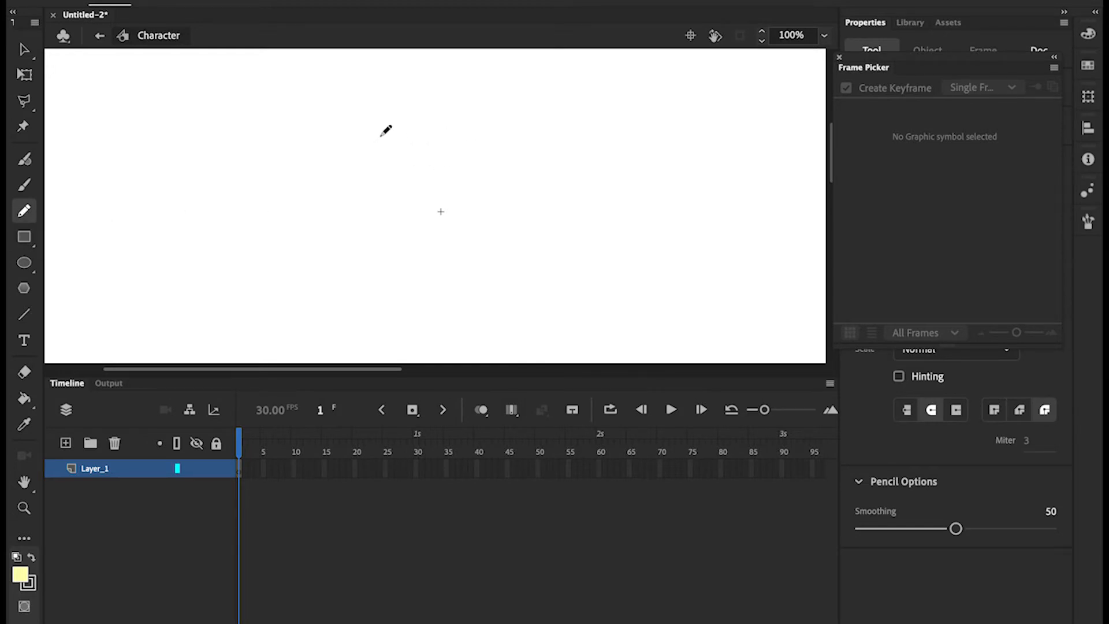
Pencil a rough circle for the head and bucket-fill it pale yellow
{"action": "mouse_move", "coordinate": [381, 135]}
{"action": "left_mouse_down"}
{"action": "mouse_move", "coordinate": [353, 171]}
{"action": "mouse_move", "coordinate": [363, 231]}
{"action": "mouse_move", "coordinate": [448, 272]}
{"action": "mouse_move", "coordinate": [517, 219]}
{"action": "mouse_move", "coordinate": [511, 150]}
{"action": "mouse_move", "coordinate": [429, 116]}
{"action": "mouse_move", "coordinate": [372, 140]}
{"action": "left_mouse_up"}
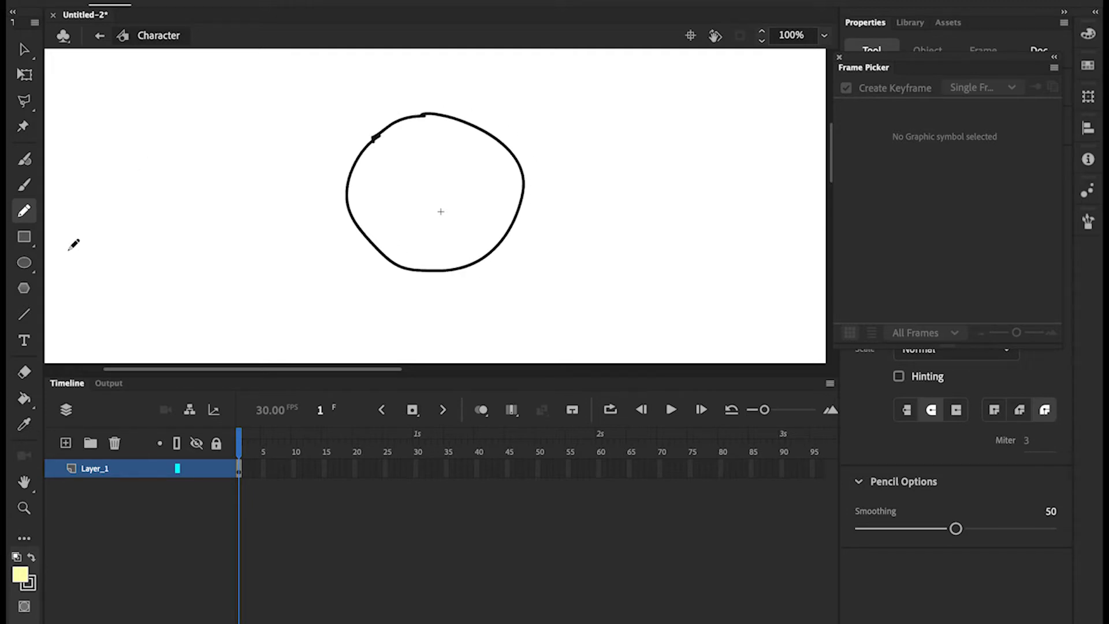
{"action": "left_click", "coordinate": [23, 398]}
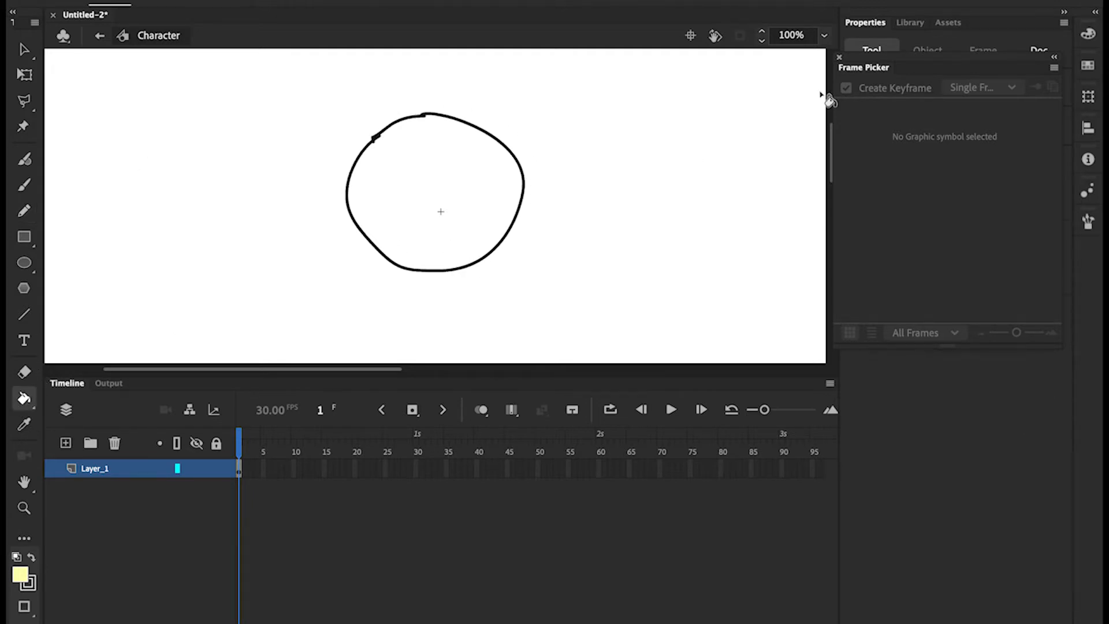
{"action": "left_click", "coordinate": [838, 57]}
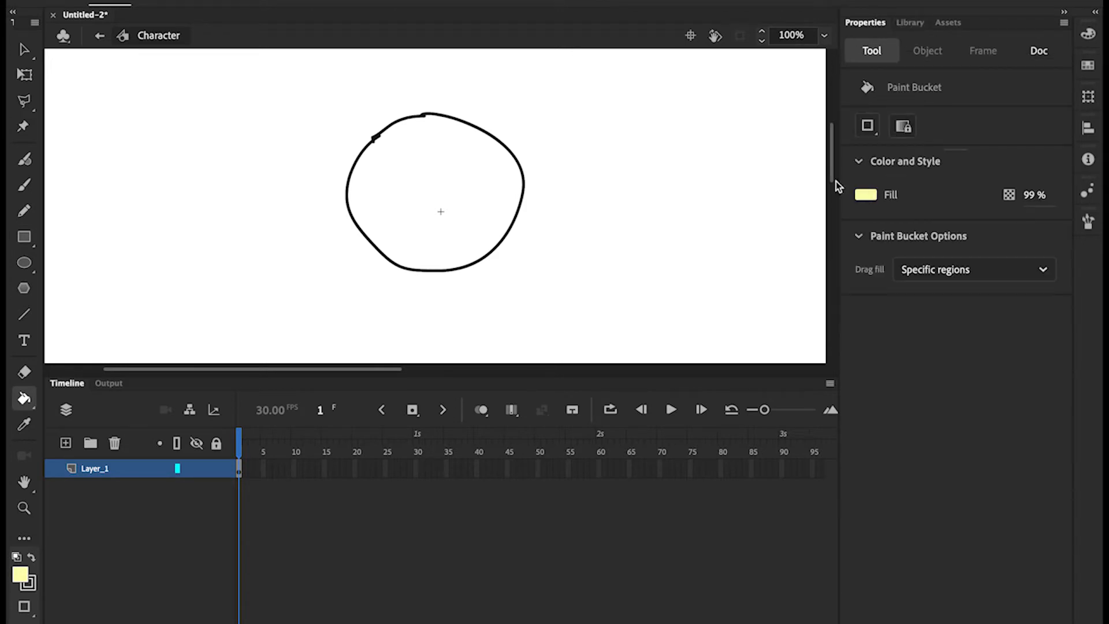
{"action": "left_click", "coordinate": [478, 200]}
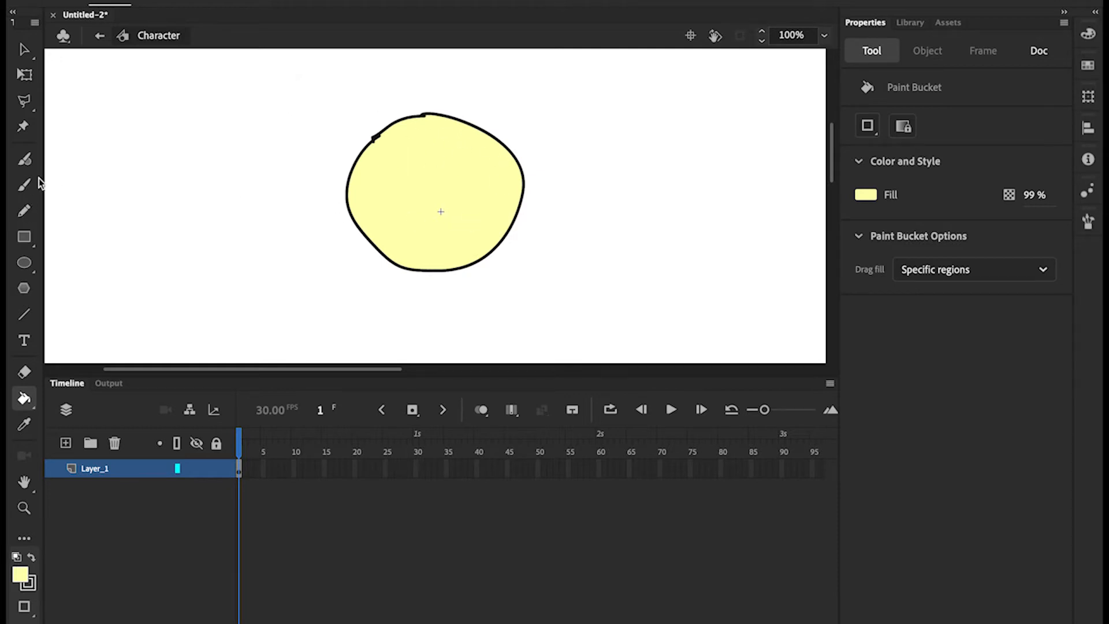
Pencil an eye, spiky hair, a mouth and an eyebrow onto the yellow head
{"action": "left_click", "coordinate": [24, 211]}
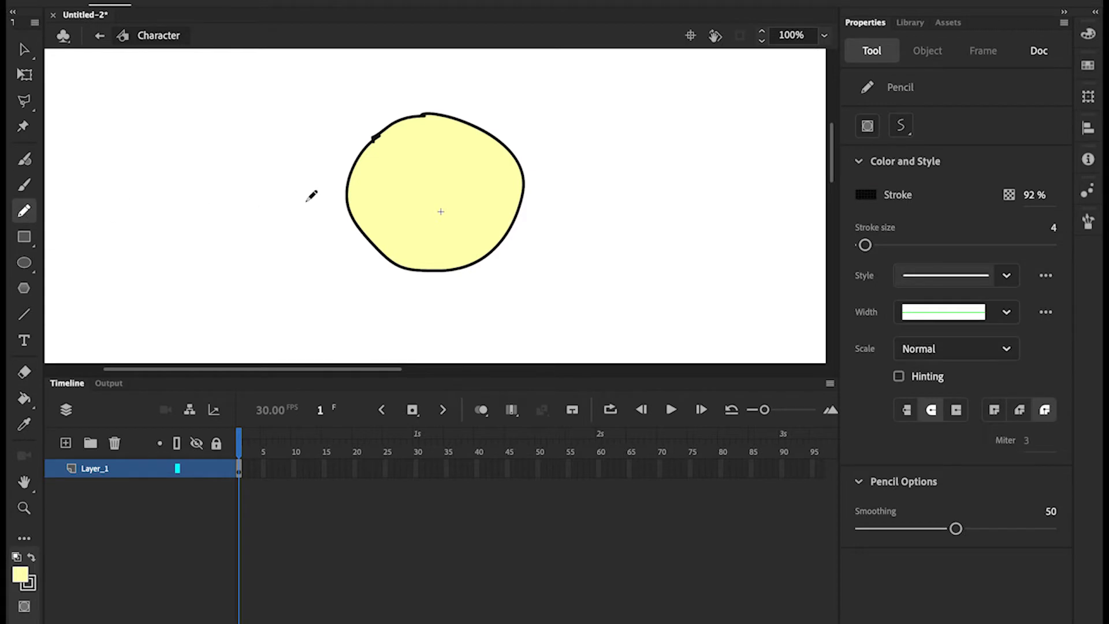
{"action": "mouse_move", "coordinate": [396, 167]}
{"action": "left_mouse_down"}
{"action": "mouse_move", "coordinate": [384, 172]}
{"action": "mouse_move", "coordinate": [404, 184]}
{"action": "mouse_move", "coordinate": [411, 171]}
{"action": "mouse_move", "coordinate": [398, 165]}
{"action": "mouse_move", "coordinate": [461, 186]}
{"action": "mouse_move", "coordinate": [495, 175]}
{"action": "mouse_move", "coordinate": [472, 165]}
{"action": "mouse_move", "coordinate": [414, 208]}
{"action": "mouse_move", "coordinate": [444, 205]}
{"action": "left_mouse_up"}
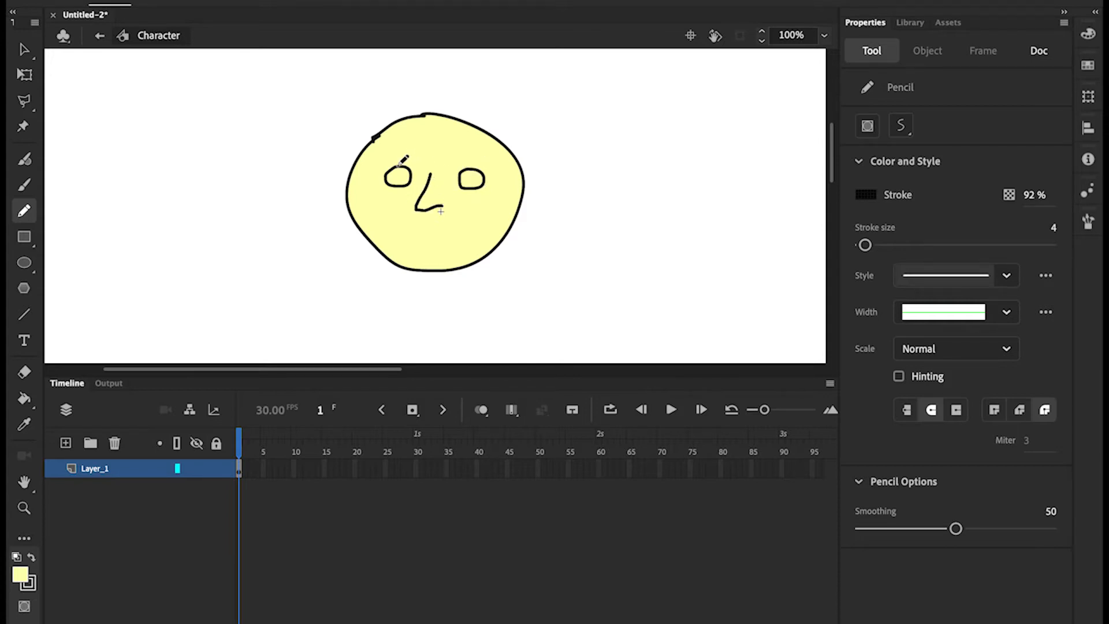
{"action": "mouse_move", "coordinate": [360, 153]}
{"action": "left_mouse_down"}
{"action": "mouse_move", "coordinate": [323, 179]}
{"action": "mouse_move", "coordinate": [338, 155]}
{"action": "mouse_move", "coordinate": [392, 123]}
{"action": "mouse_move", "coordinate": [381, 117]}
{"action": "mouse_move", "coordinate": [422, 113]}
{"action": "mouse_move", "coordinate": [435, 94]}
{"action": "mouse_move", "coordinate": [444, 109]}
{"action": "mouse_move", "coordinate": [512, 107]}
{"action": "mouse_move", "coordinate": [524, 140]}
{"action": "mouse_move", "coordinate": [576, 176]}
{"action": "mouse_move", "coordinate": [519, 165]}
{"action": "left_mouse_up"}
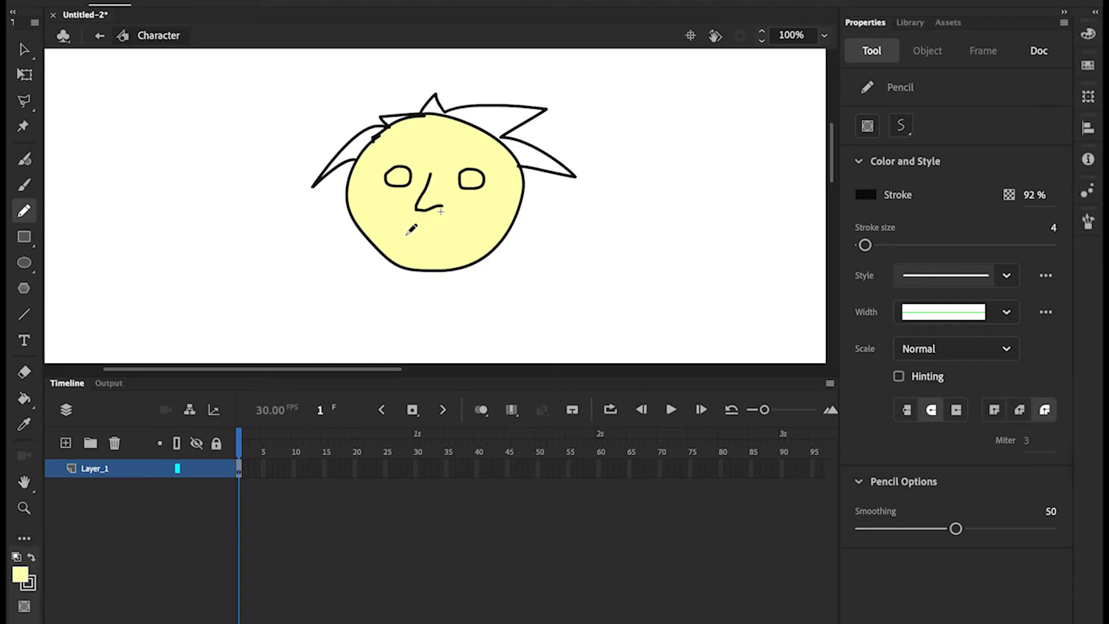
{"action": "mouse_move", "coordinate": [400, 233]}
{"action": "left_mouse_down"}
{"action": "mouse_move", "coordinate": [459, 228]}
{"action": "mouse_move", "coordinate": [459, 239]}
{"action": "left_mouse_up"}
{"action": "left_click_drag", "start_coordinate": [383, 155], "coordinate": [474, 152]}
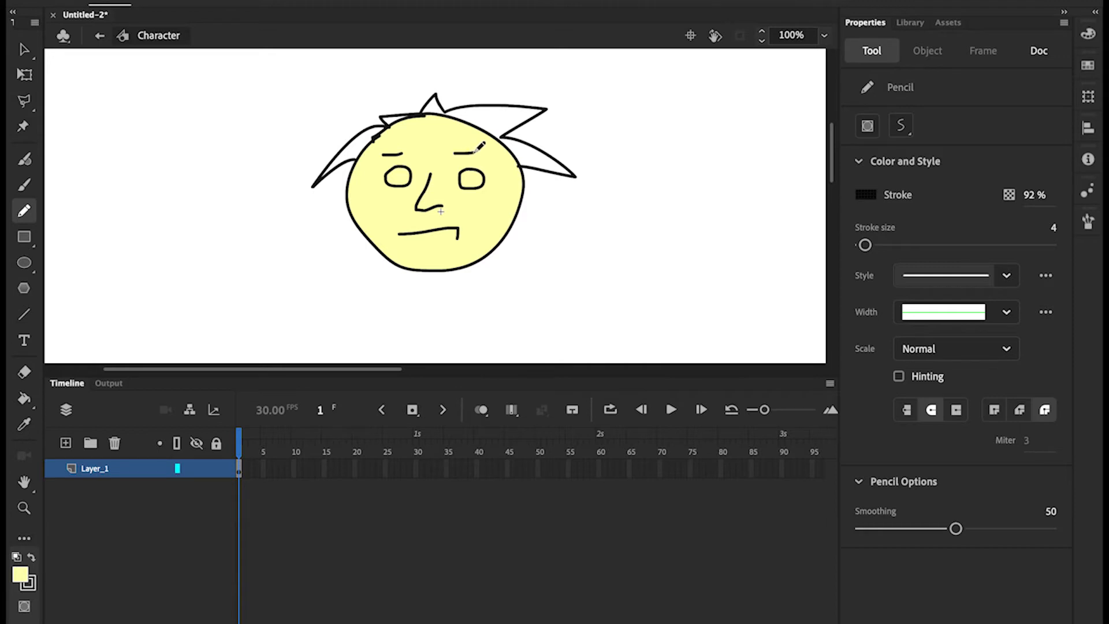
{"action": "left_click", "coordinate": [24, 398]}
Set the fill colour to white and fill the eyes with it
{"action": "left_click", "coordinate": [865, 194]}
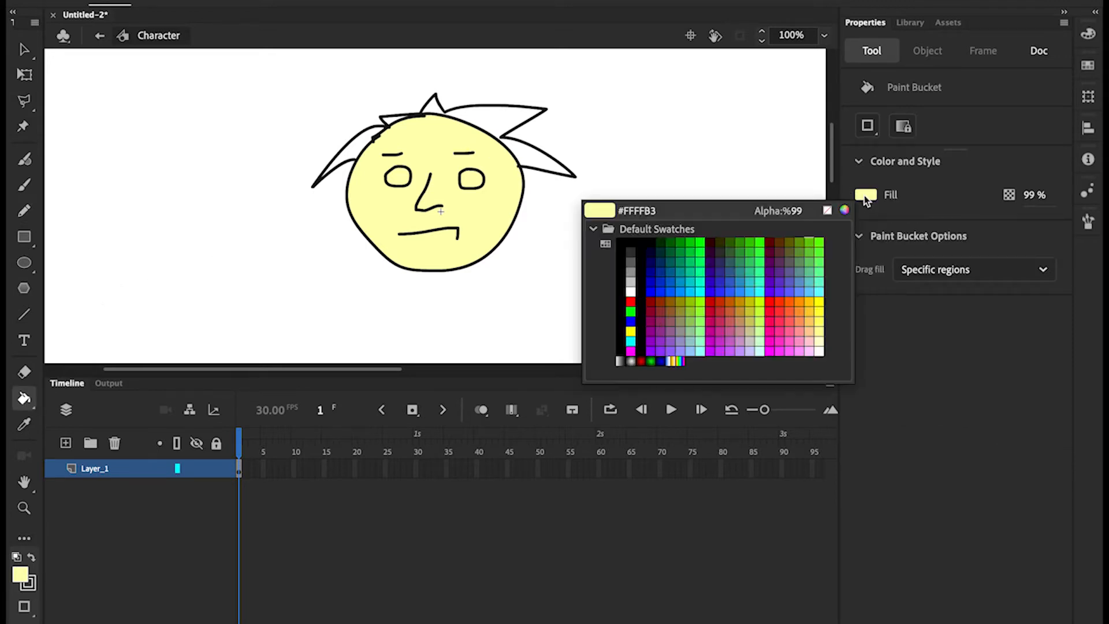
{"action": "left_click", "coordinate": [630, 292]}
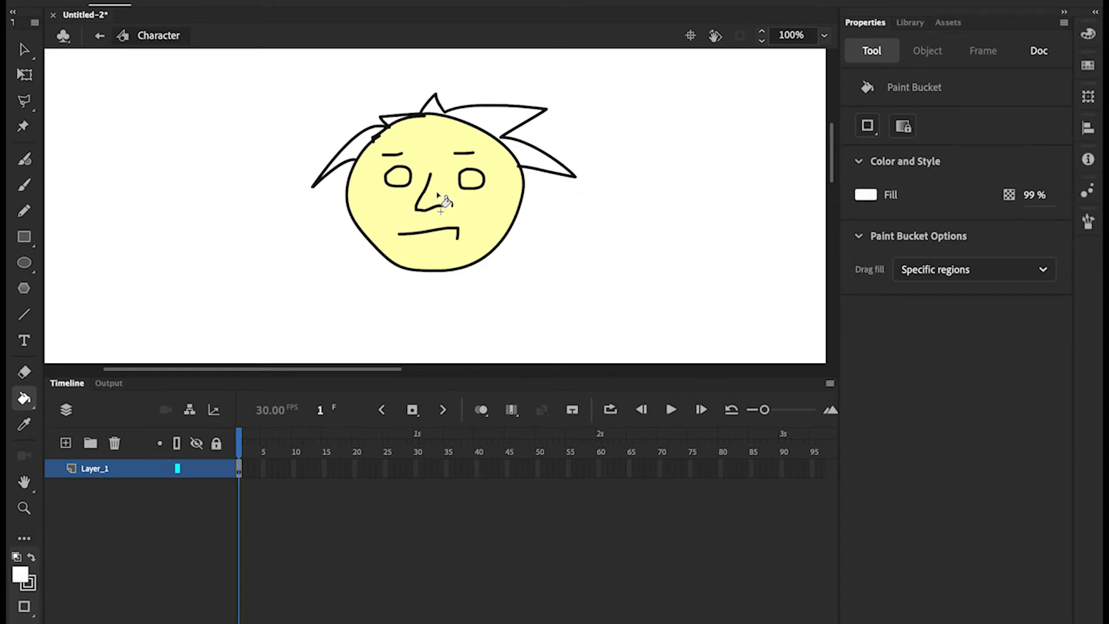
{"action": "left_click", "coordinate": [472, 179]}
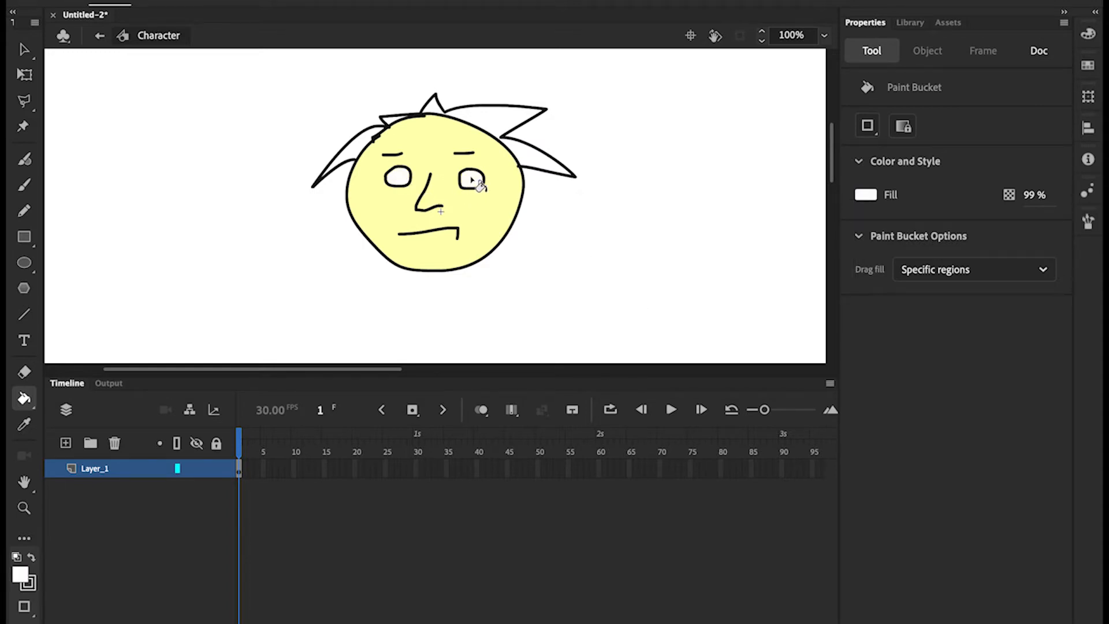
Select both white eye fills and convert them to a Graphic symbol named Eyes
{"action": "key", "text": "v"}
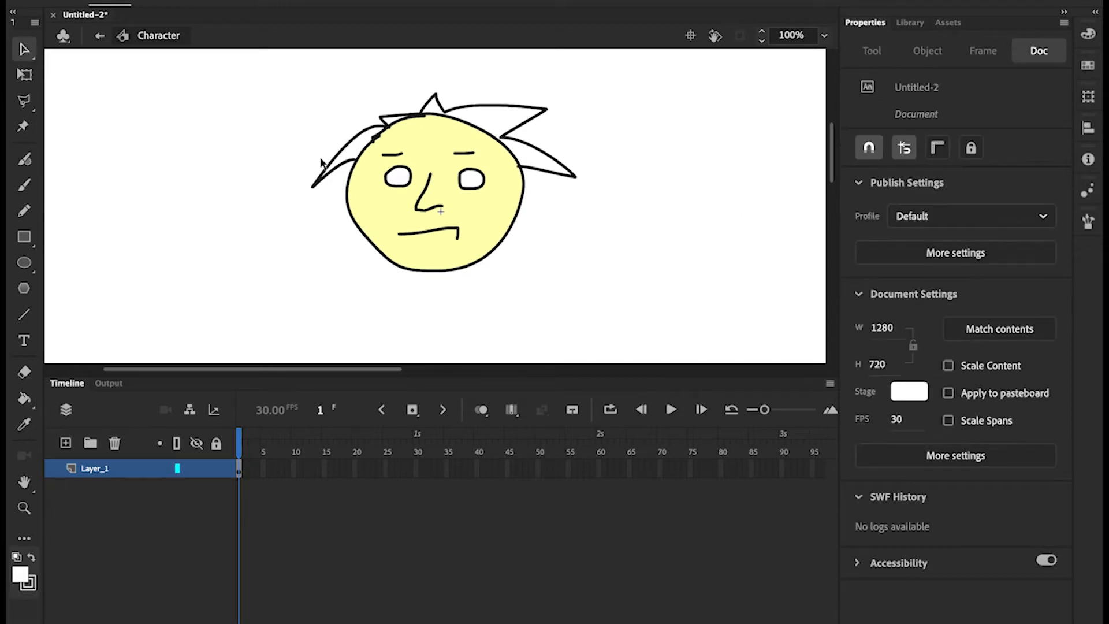
{"action": "left_click", "coordinate": [396, 181]}
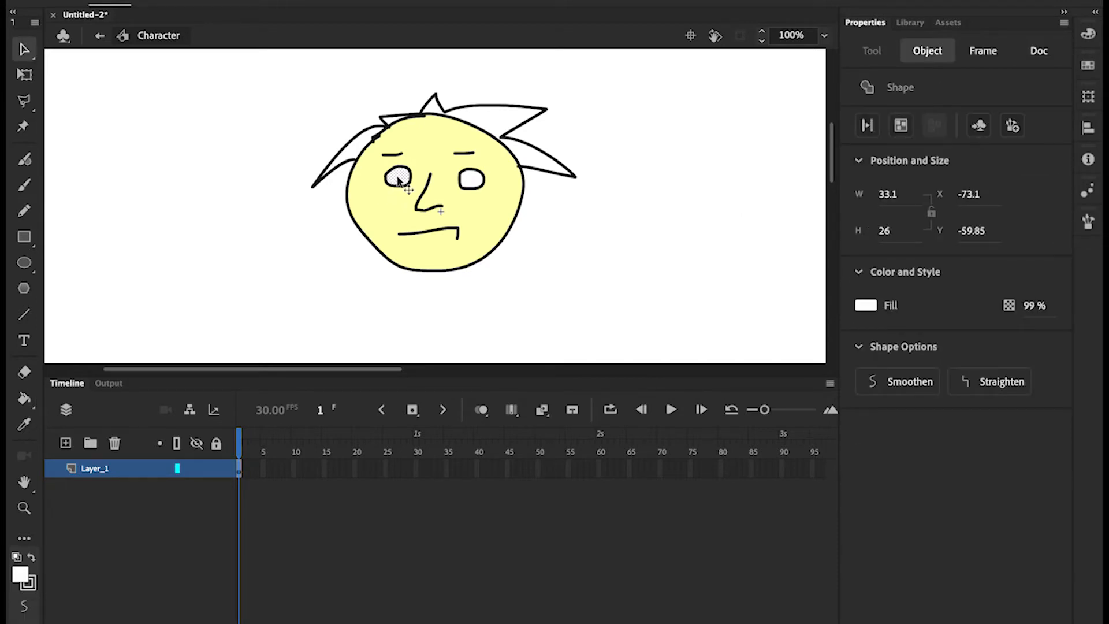
{"action": "left_click", "coordinate": [472, 180], "text": "shift"}
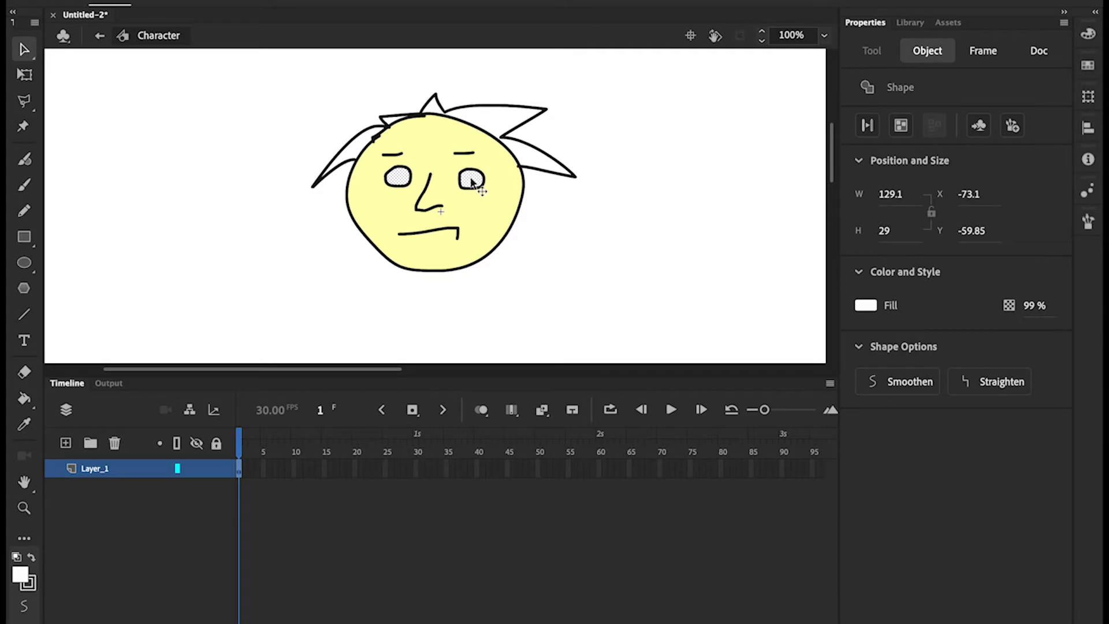
{"action": "left_click", "coordinate": [979, 126]}
{"action": "type", "text": "Eyes"}
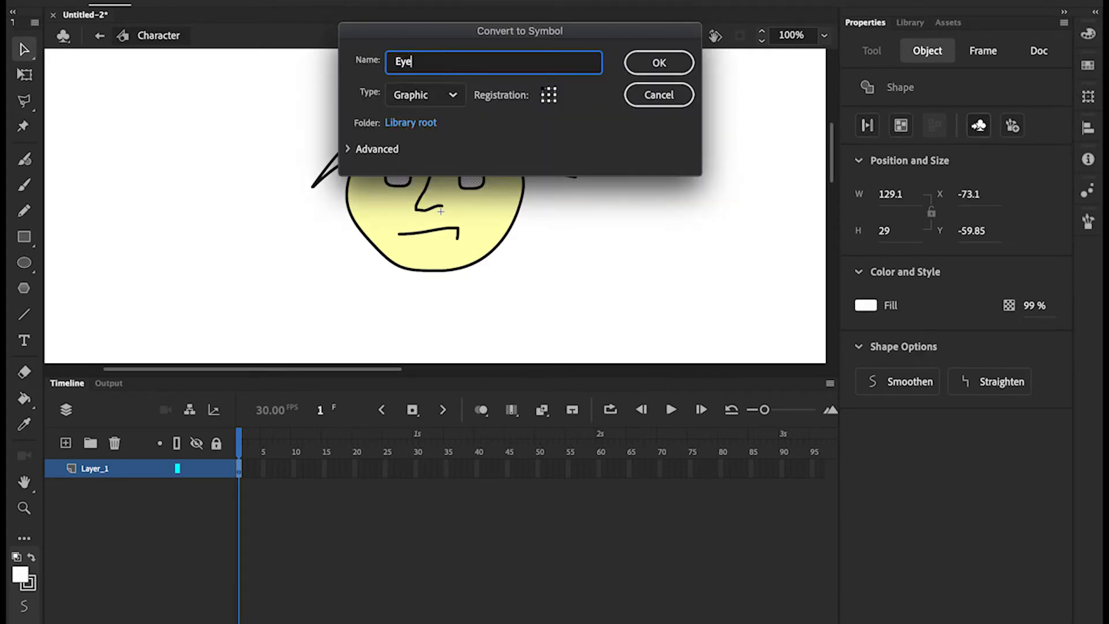
{"action": "left_click", "coordinate": [668, 64]}
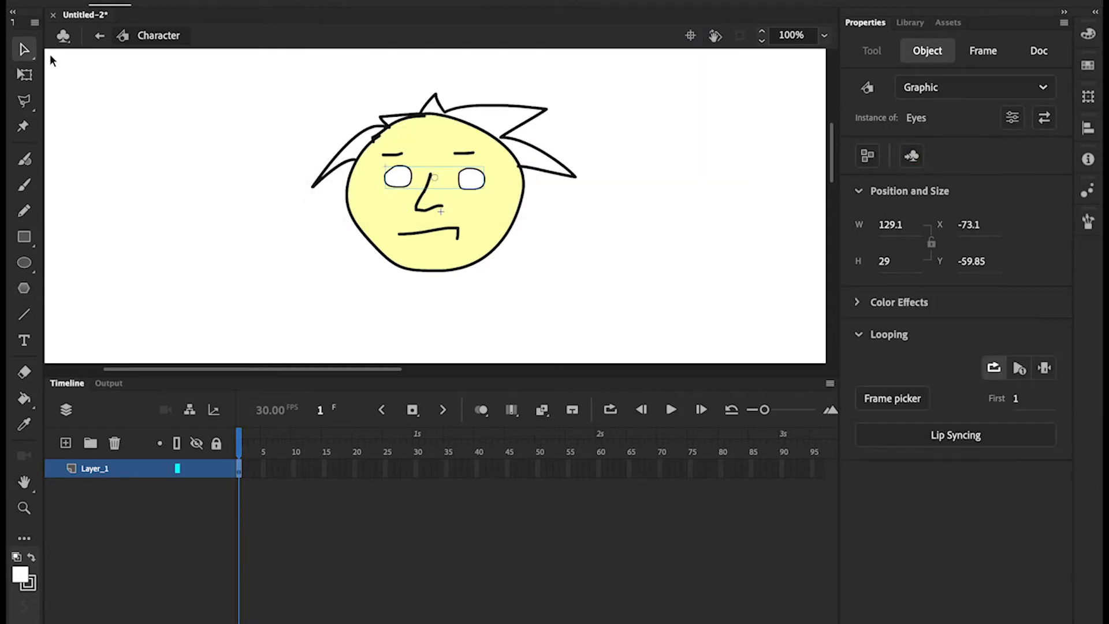
Inside the Eyes symbol, insert three blank keyframes after frame 1, then return to frame 1
{"action": "double_click", "coordinate": [404, 180]}
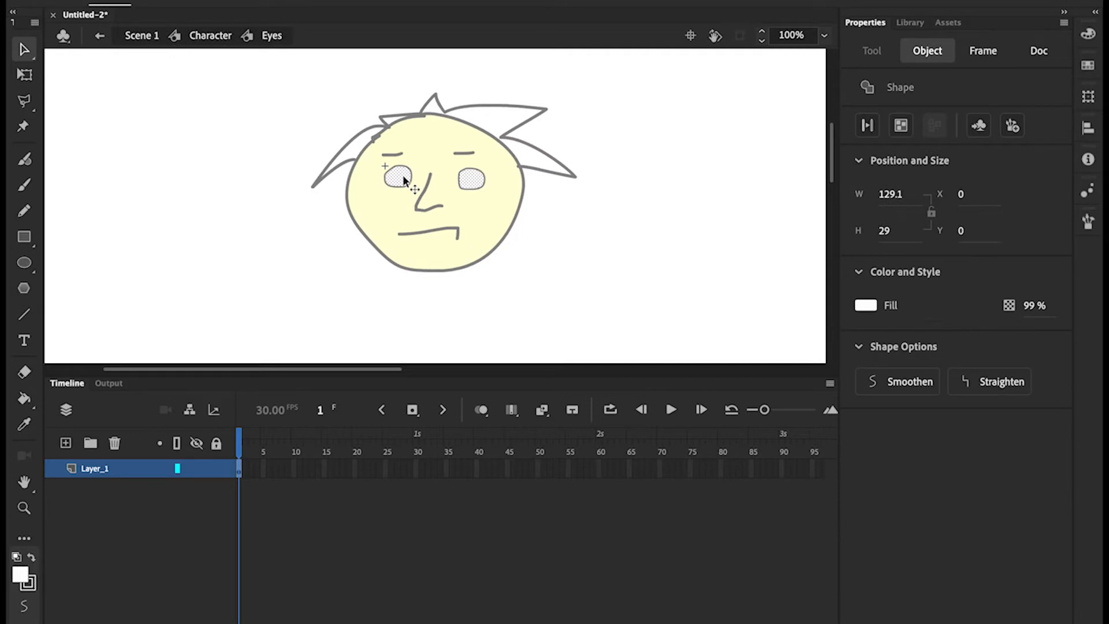
{"action": "right_click", "coordinate": [249, 475]}
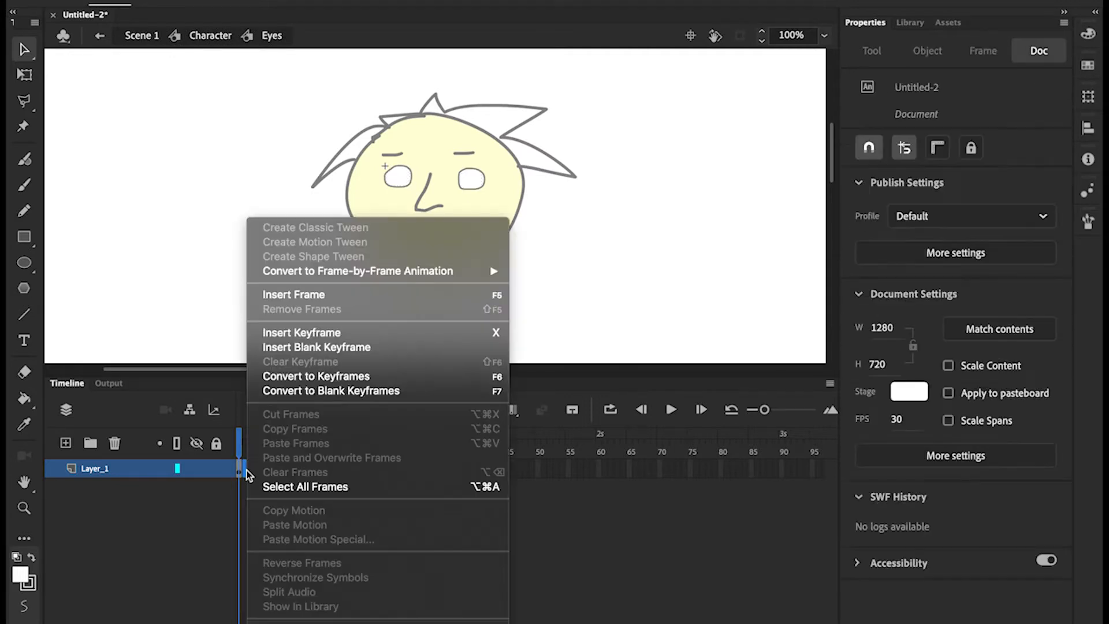
{"action": "left_click", "coordinate": [323, 352]}
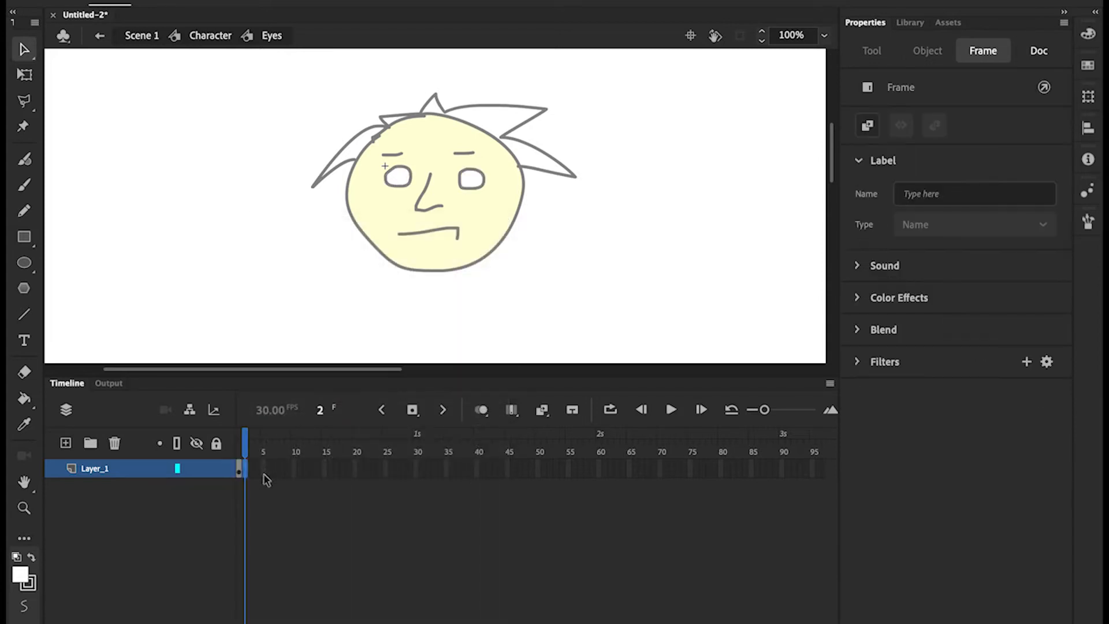
{"action": "right_click", "coordinate": [254, 475]}
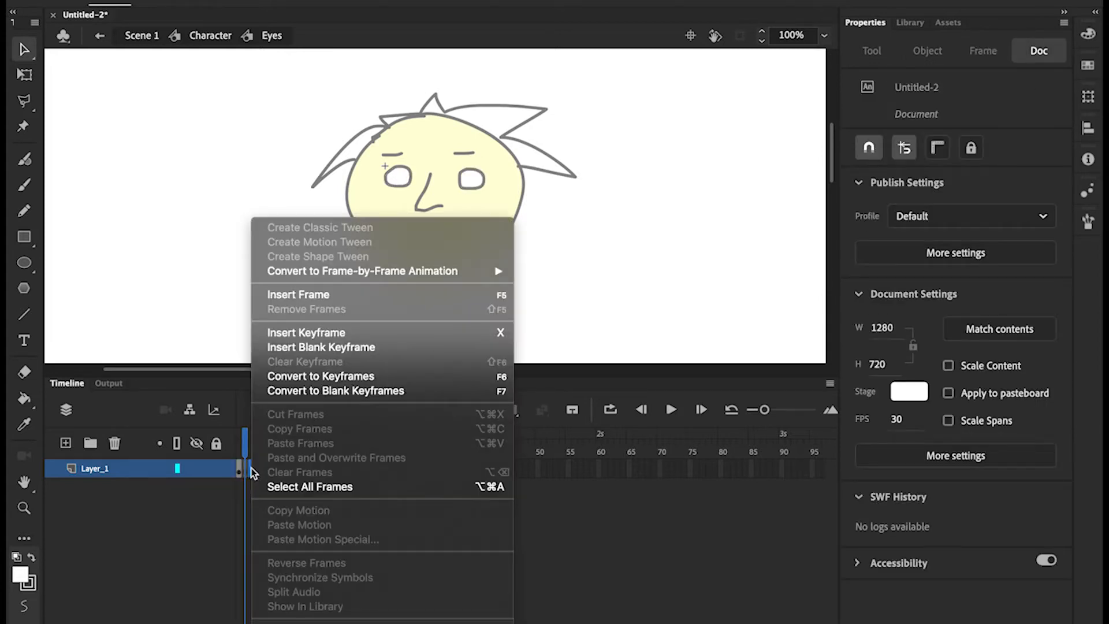
{"action": "left_click", "coordinate": [322, 351]}
{"action": "right_click", "coordinate": [259, 473]}
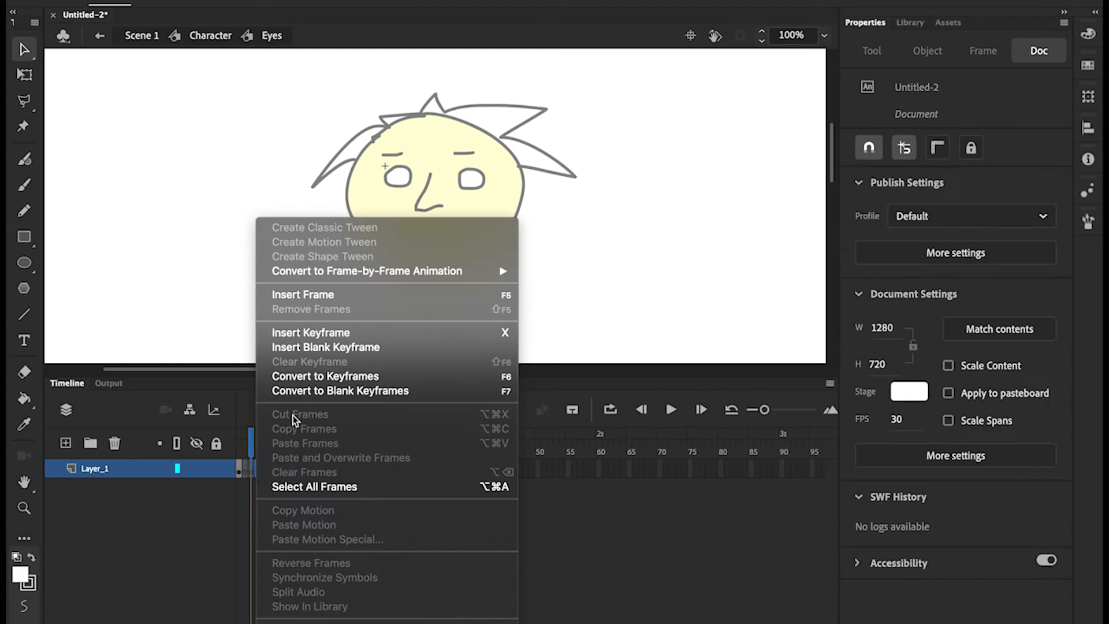
{"action": "left_click", "coordinate": [322, 348]}
{"action": "left_click", "coordinate": [239, 469]}
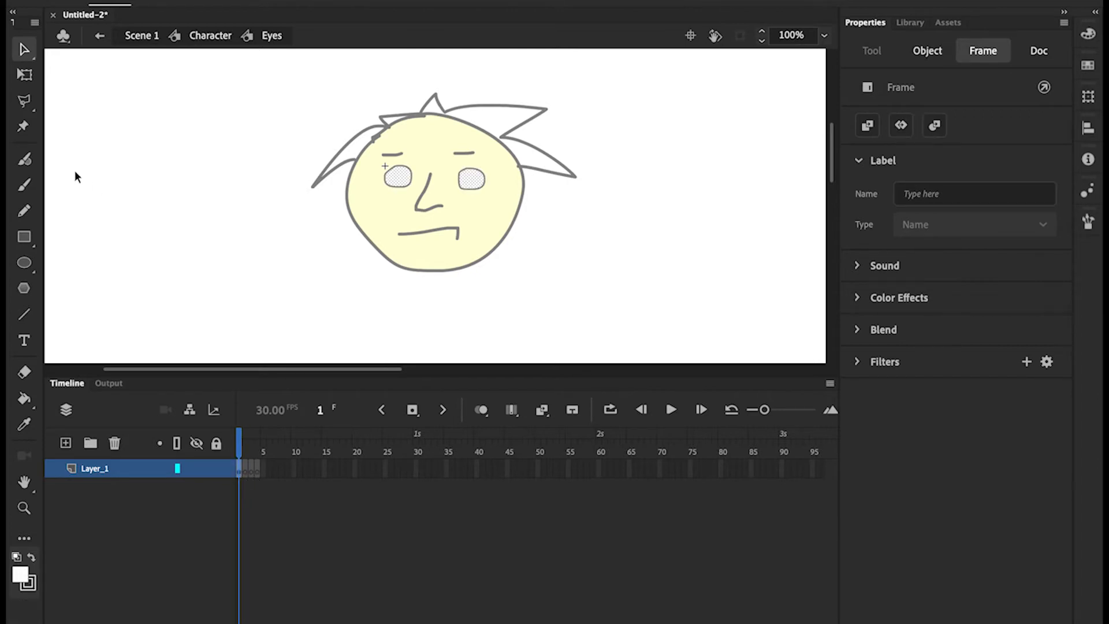
Deselect the eyes and get the Pencil tool ready for drawing
{"action": "left_click", "coordinate": [24, 211]}
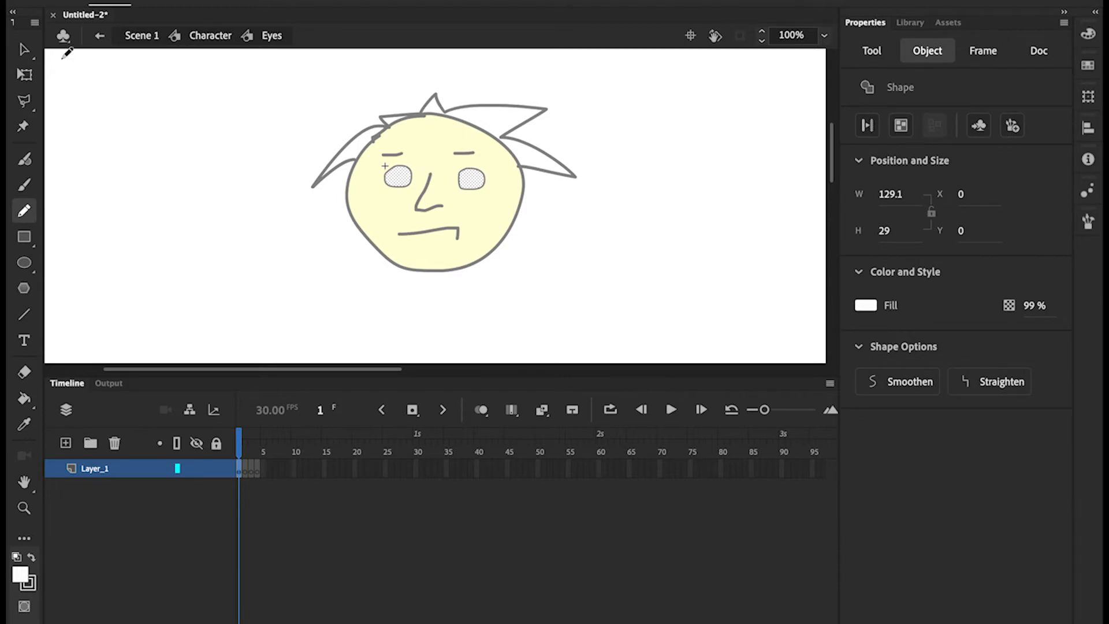
{"action": "left_click", "coordinate": [24, 49]}
{"action": "left_click", "coordinate": [226, 161]}
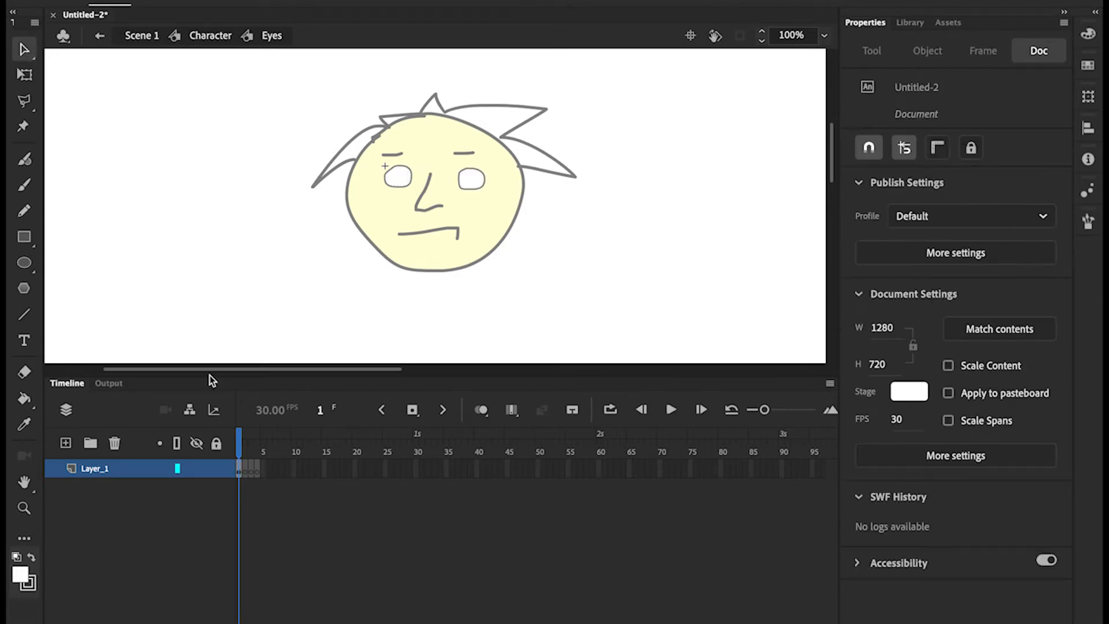
{"action": "left_click", "coordinate": [23, 211]}
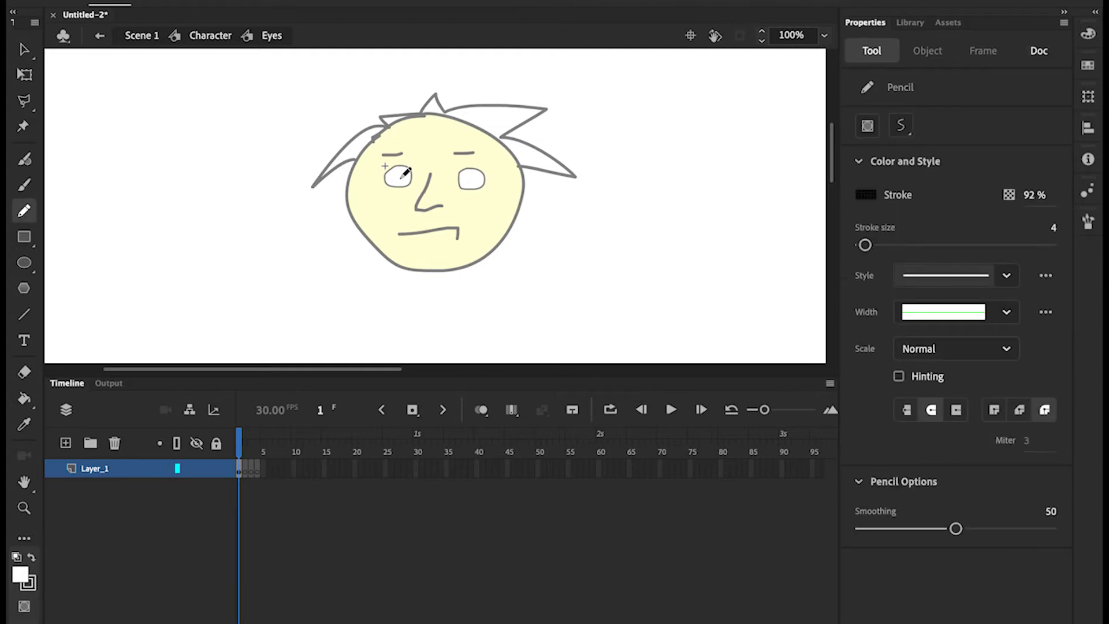
Draw pupils on frame 1, then a half-closed lid with a pupil dot on frame 2
{"action": "left_click_drag", "start_coordinate": [401, 177], "coordinate": [397, 177]}
{"action": "left_click_drag", "start_coordinate": [472, 177], "coordinate": [471, 179]}
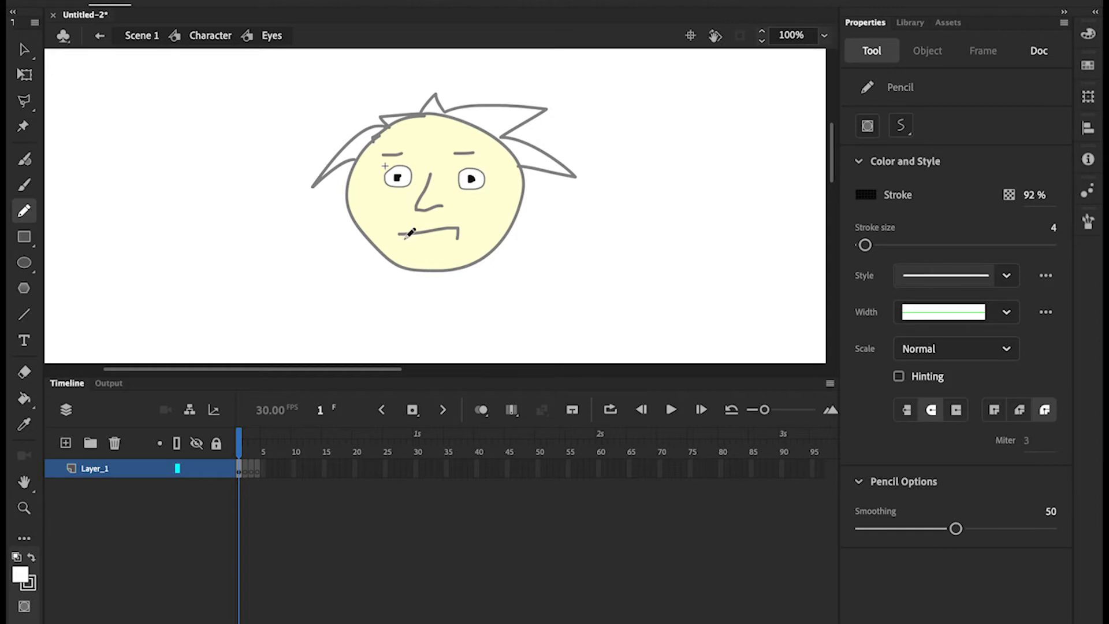
{"action": "left_click", "coordinate": [245, 470]}
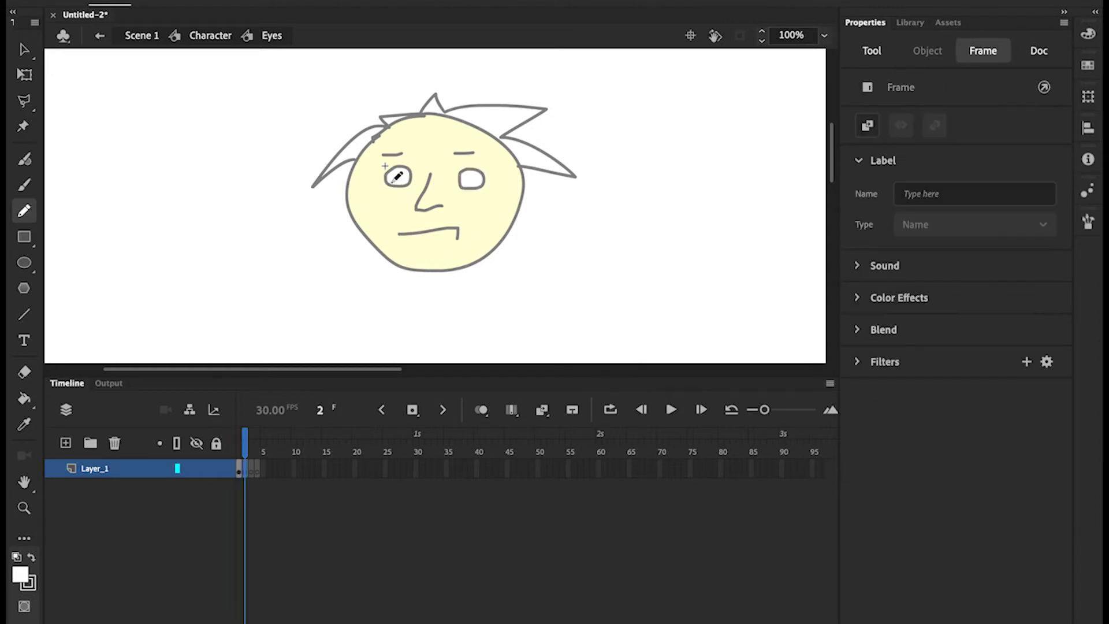
{"action": "left_click_drag", "start_coordinate": [386, 172], "coordinate": [479, 175]}
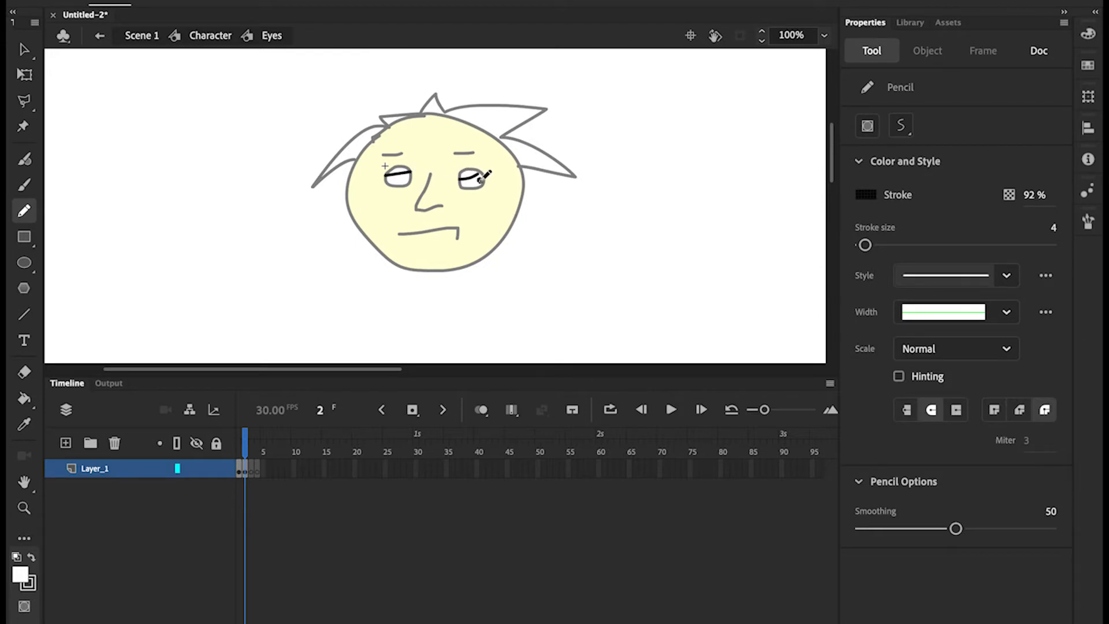
{"action": "left_click", "coordinate": [407, 177]}
Draw a lid line across the eyes on frame 3 and dark scribbled pupils on frame 4
{"action": "left_click", "coordinate": [254, 471]}
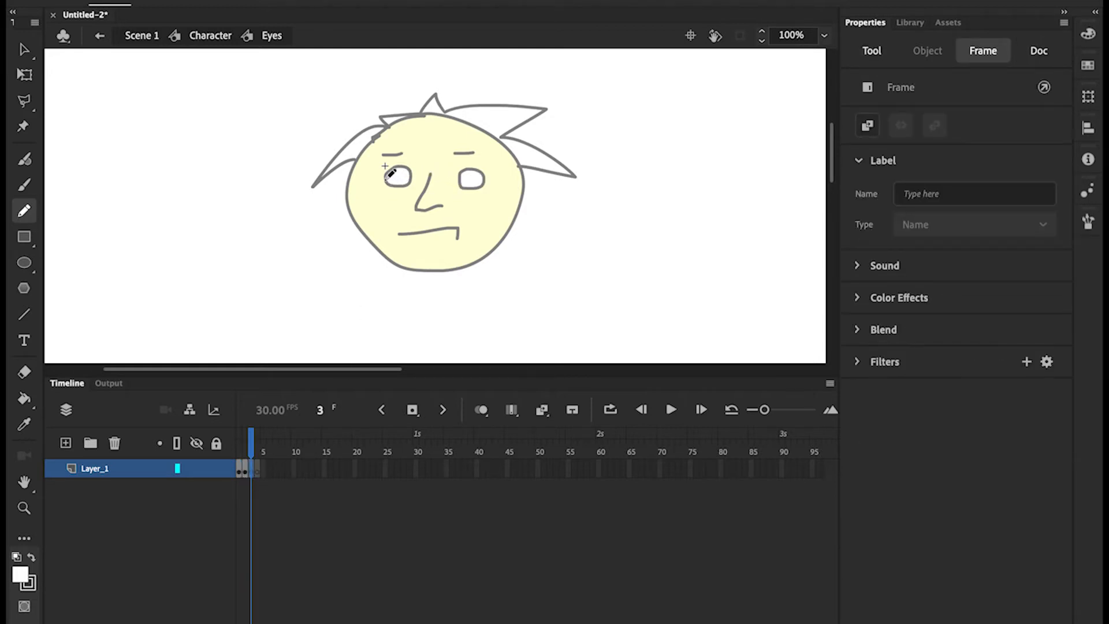
{"action": "left_click_drag", "start_coordinate": [383, 178], "coordinate": [484, 180]}
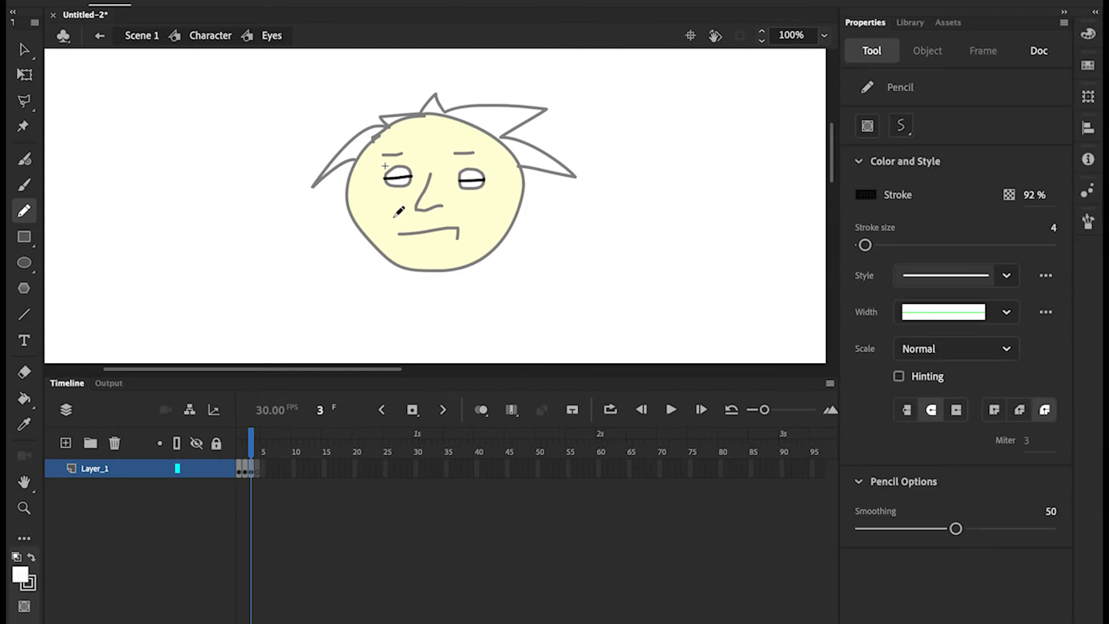
{"action": "left_click", "coordinate": [257, 469]}
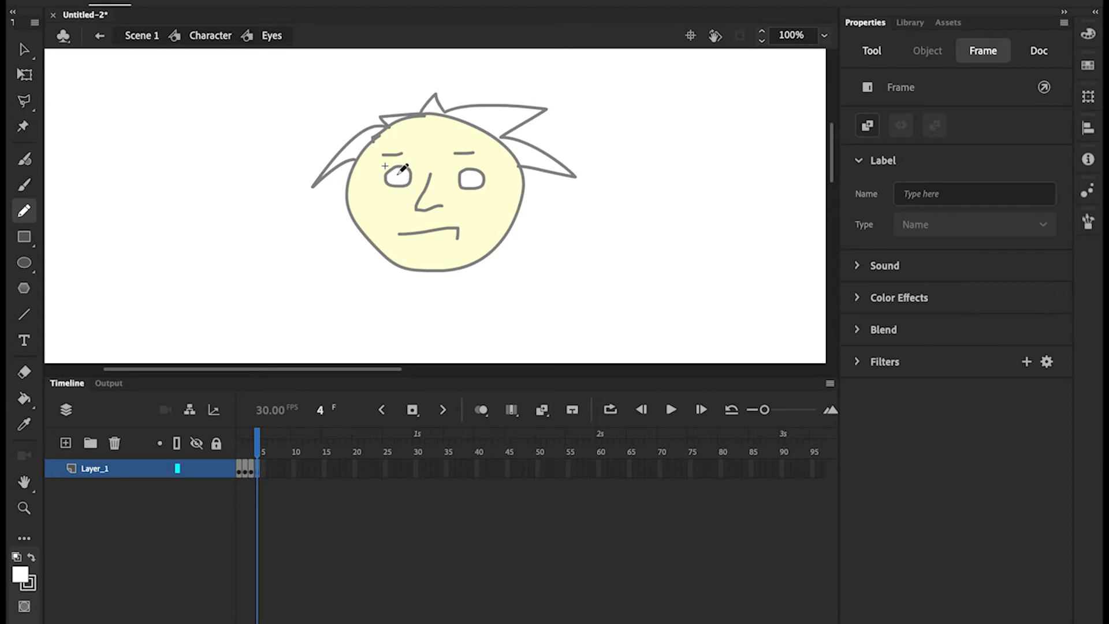
{"action": "left_click_drag", "start_coordinate": [398, 173], "coordinate": [398, 176]}
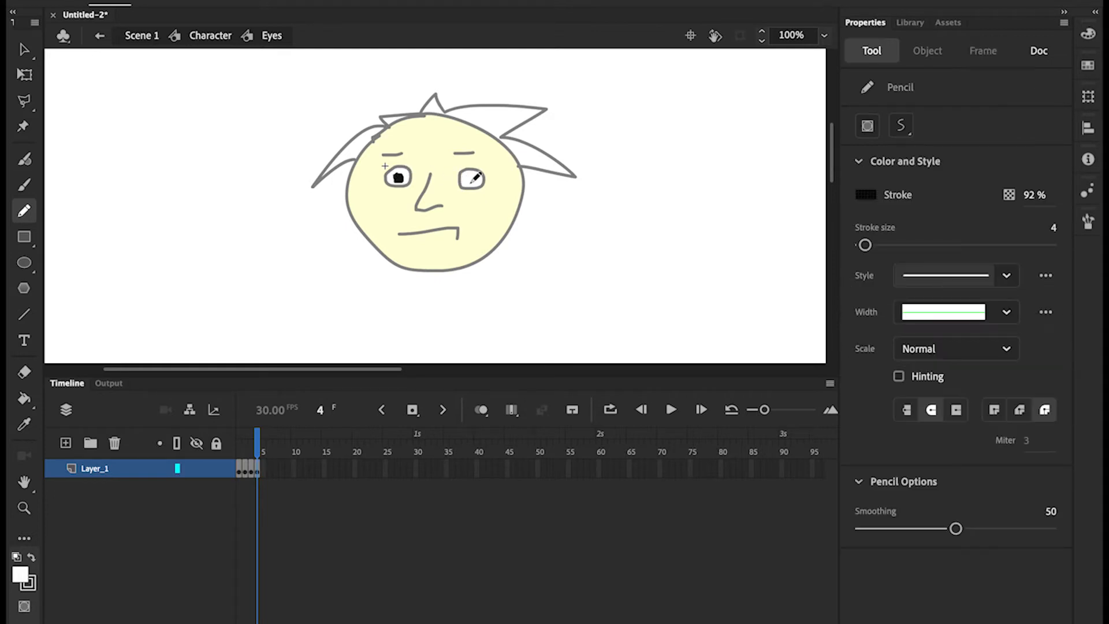
{"action": "left_click_drag", "start_coordinate": [471, 177], "coordinate": [472, 180]}
Back in Character, extend Layer_1 to frame 40 with Insert Frame and scrub to preview
{"action": "left_click", "coordinate": [210, 36]}
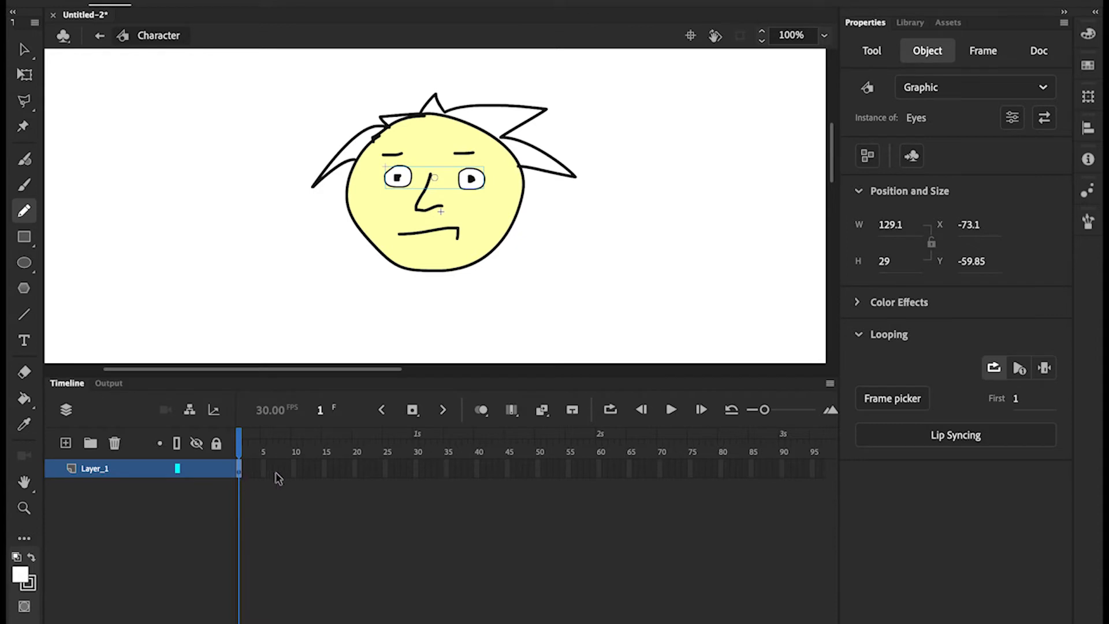
{"action": "left_click", "coordinate": [476, 467]}
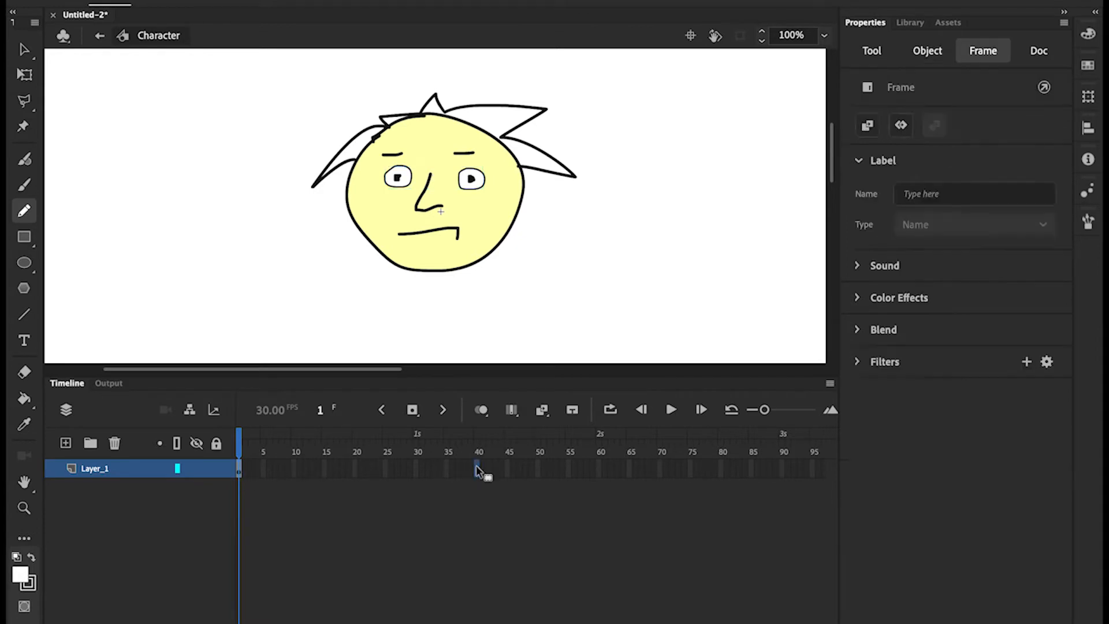
{"action": "right_click", "coordinate": [476, 466]}
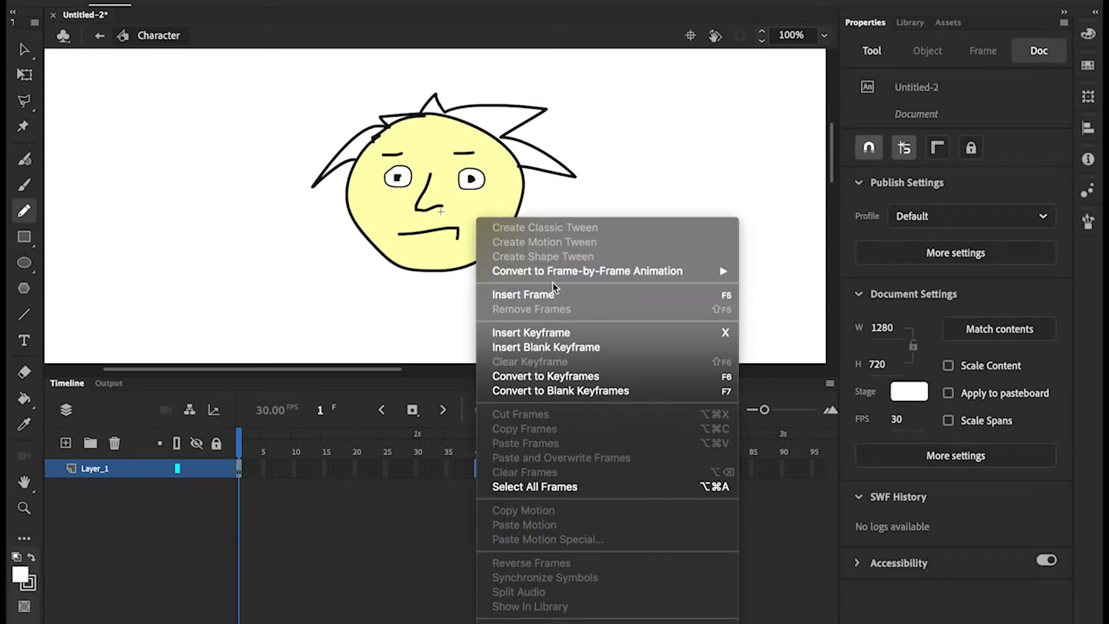
{"action": "left_click", "coordinate": [537, 295]}
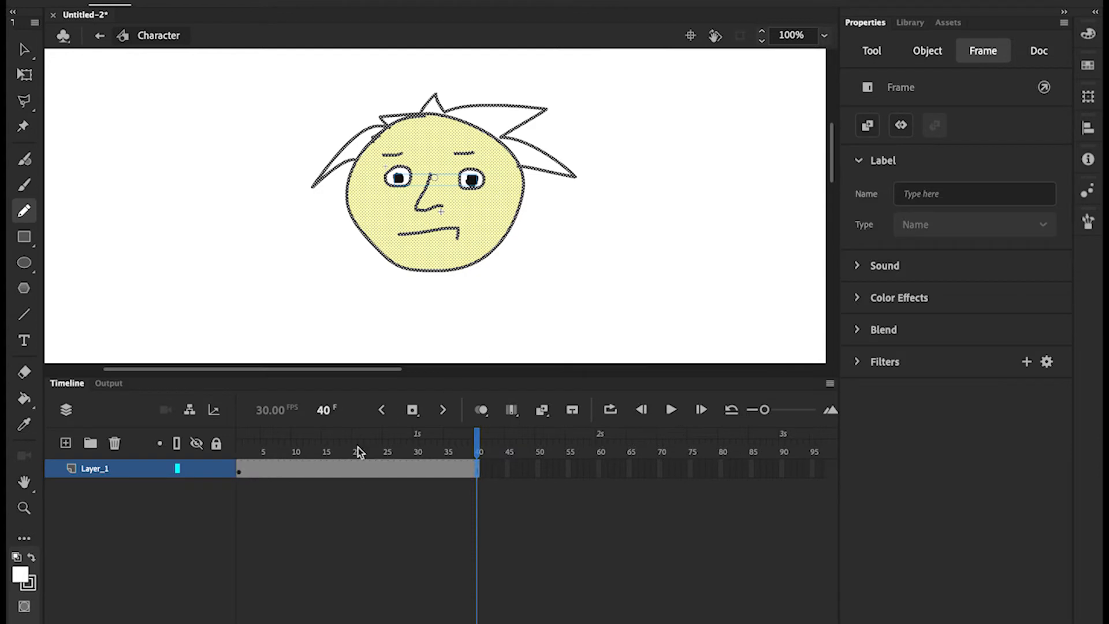
{"action": "mouse_move", "coordinate": [471, 431]}
{"action": "left_mouse_down"}
{"action": "mouse_move", "coordinate": [477, 439]}
{"action": "mouse_move", "coordinate": [294, 449]}
{"action": "mouse_move", "coordinate": [346, 444]}
{"action": "mouse_move", "coordinate": [237, 438]}
{"action": "left_mouse_up"}
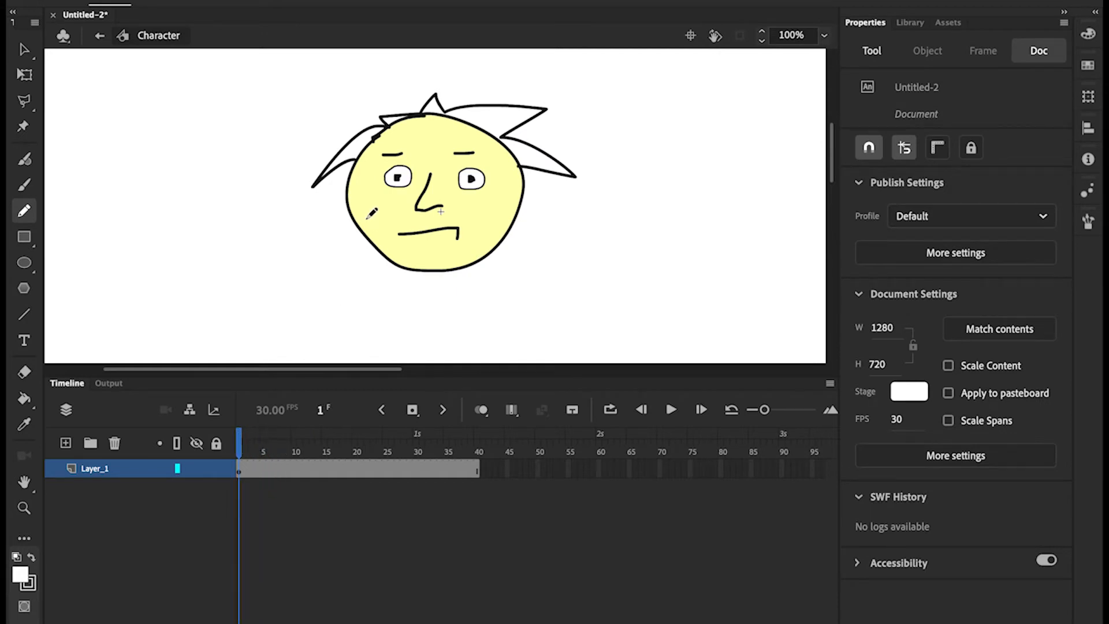
Set the Eyes instance's looping to Play Single Frame
{"action": "left_click", "coordinate": [25, 49]}
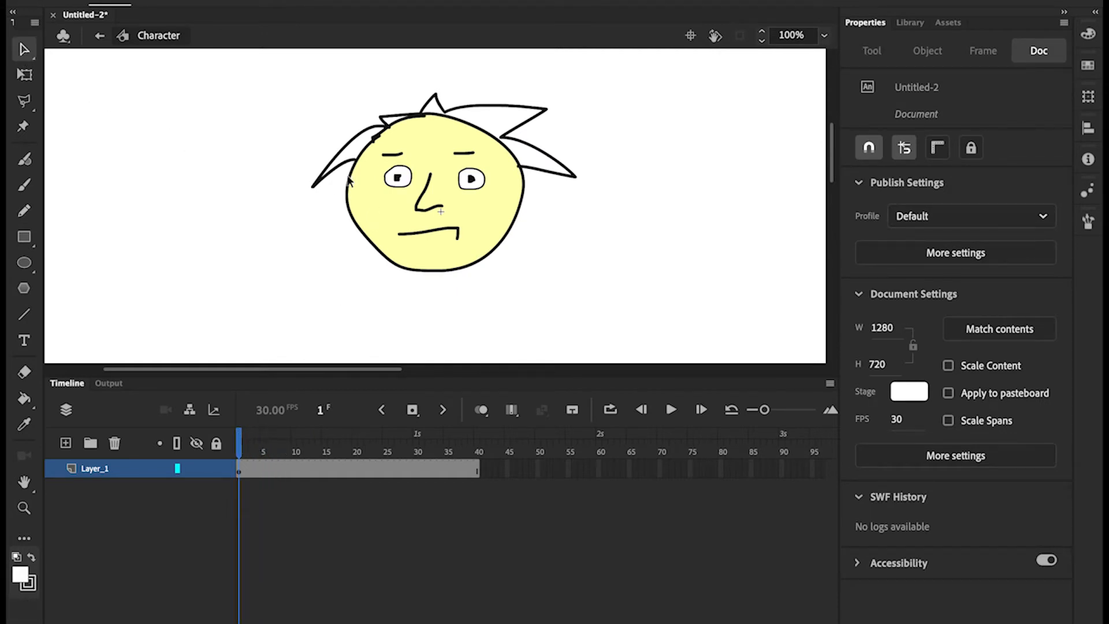
{"action": "double_click", "coordinate": [397, 183]}
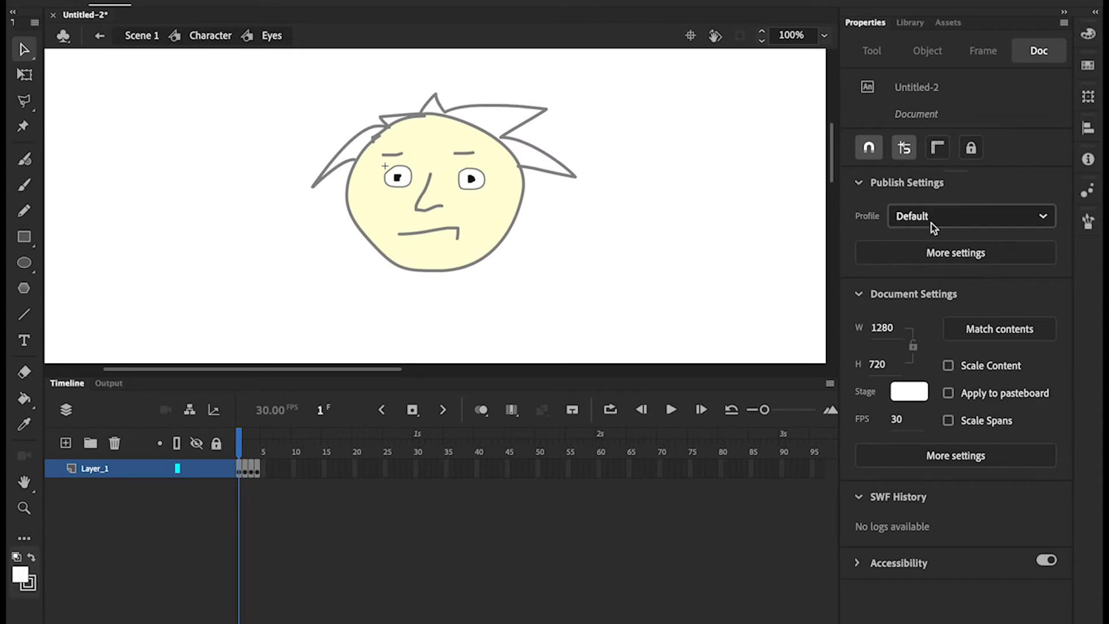
{"action": "left_click", "coordinate": [407, 180]}
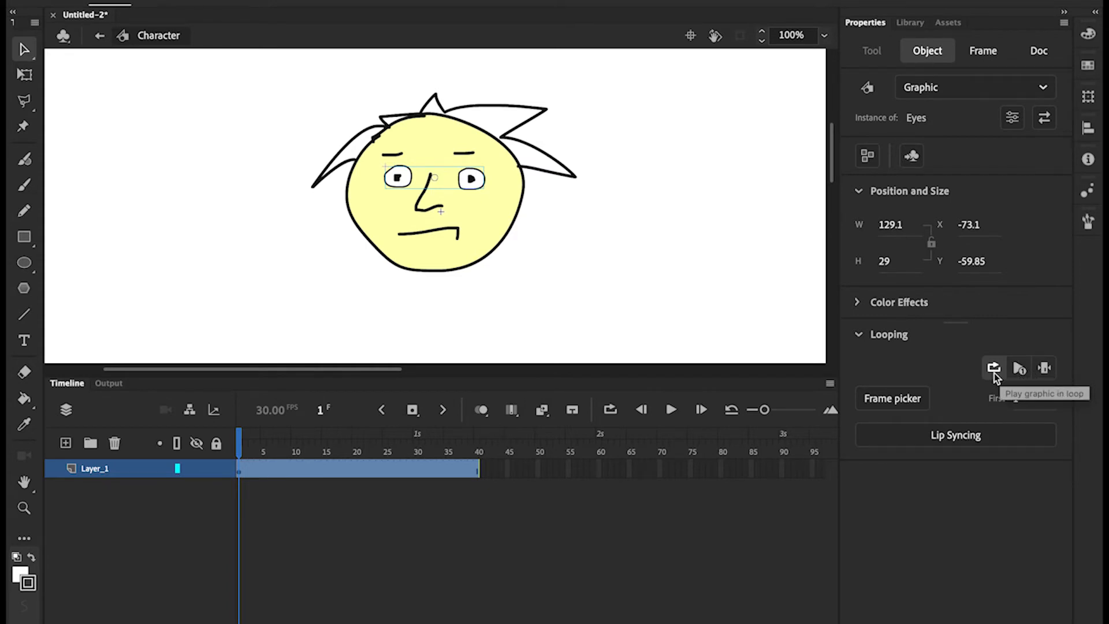
{"action": "left_click", "coordinate": [1045, 368]}
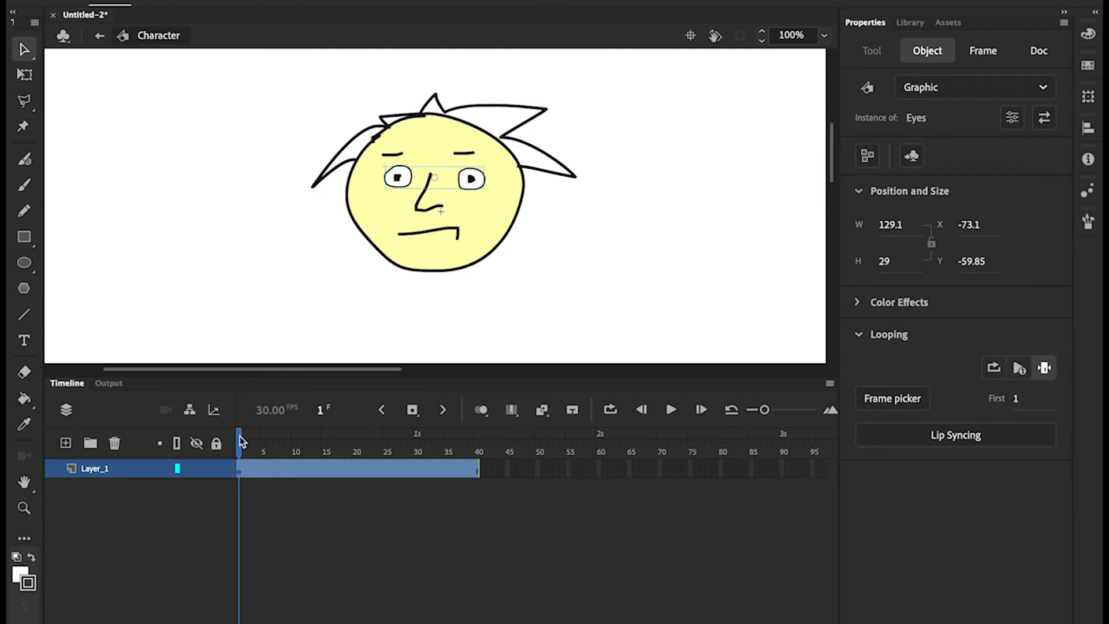
Scrub Character's timeline to frame 8 and select the Eyes instance there
{"action": "left_click_drag", "start_coordinate": [241, 442], "coordinate": [274, 434]}
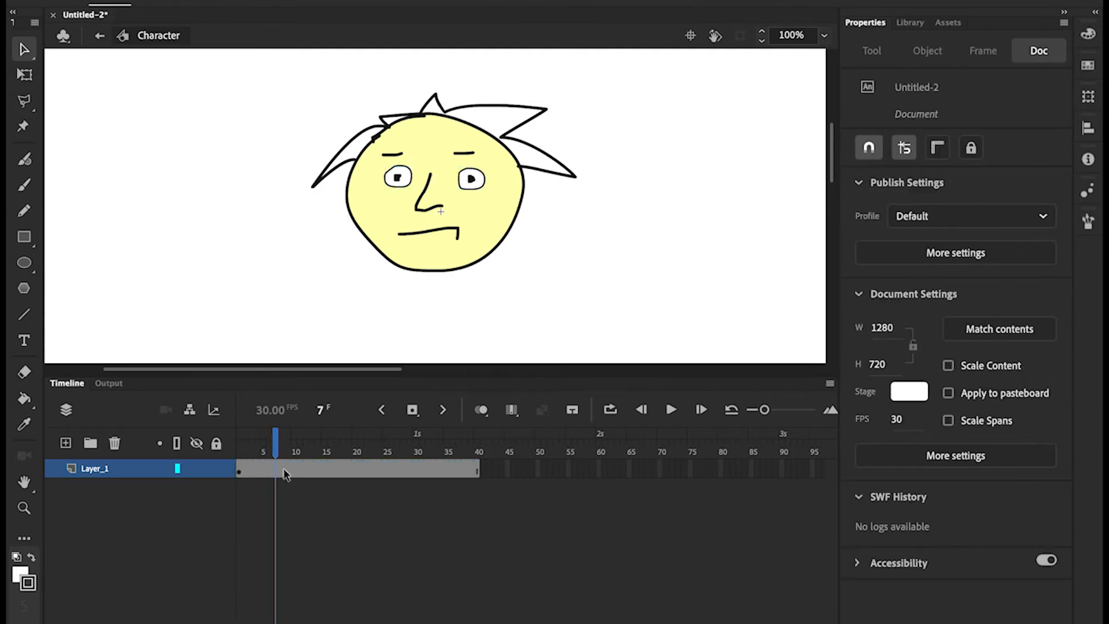
{"action": "left_click", "coordinate": [306, 472]}
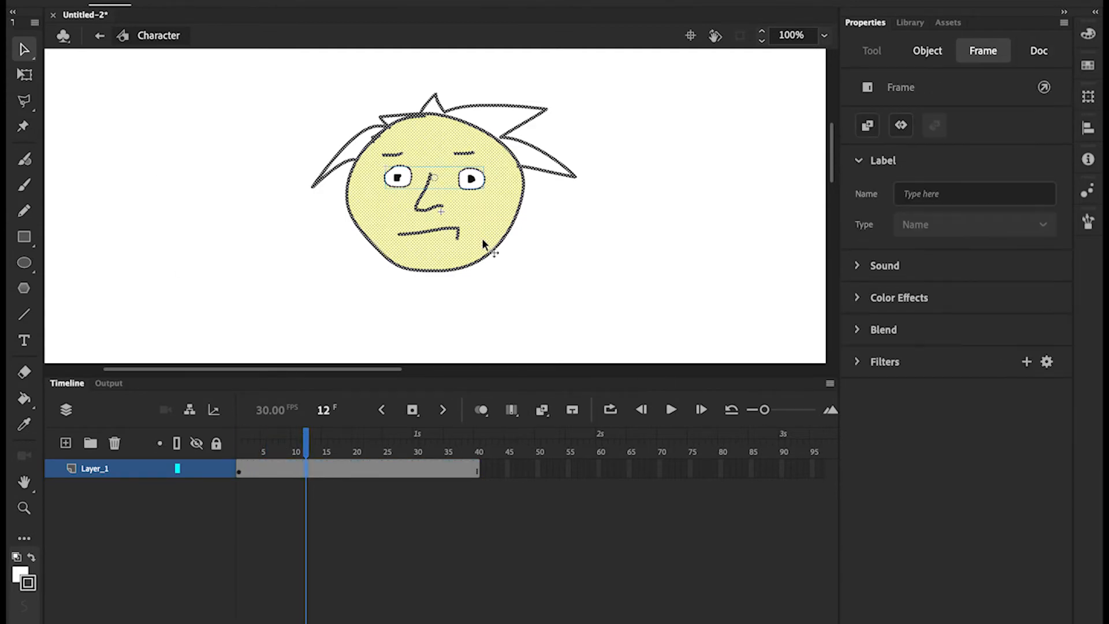
{"action": "left_click", "coordinate": [283, 469]}
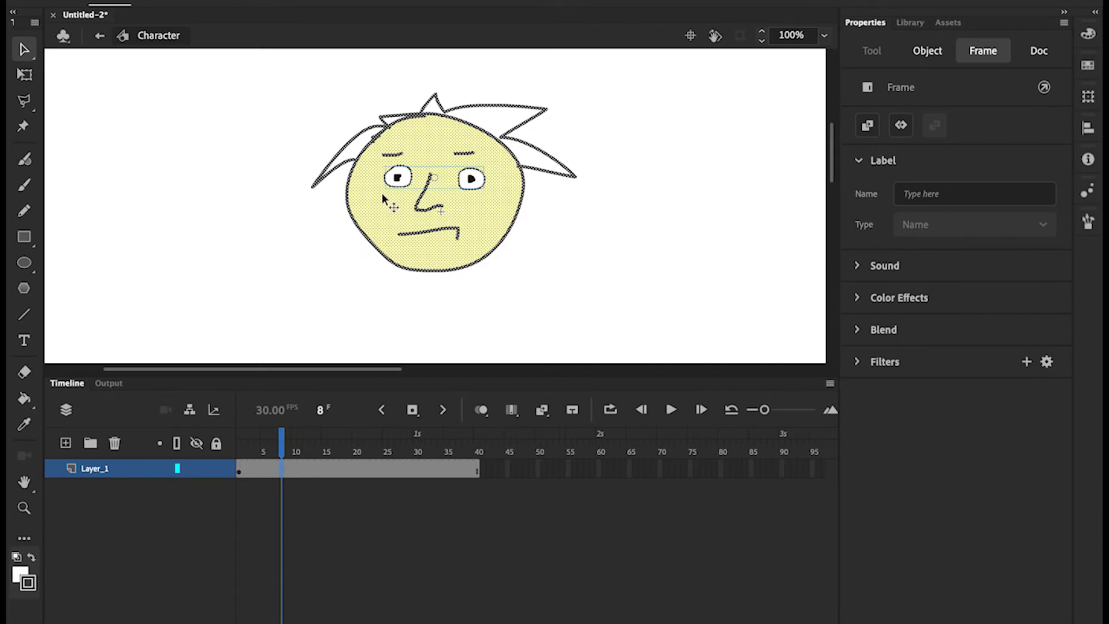
{"action": "left_click", "coordinate": [399, 178]}
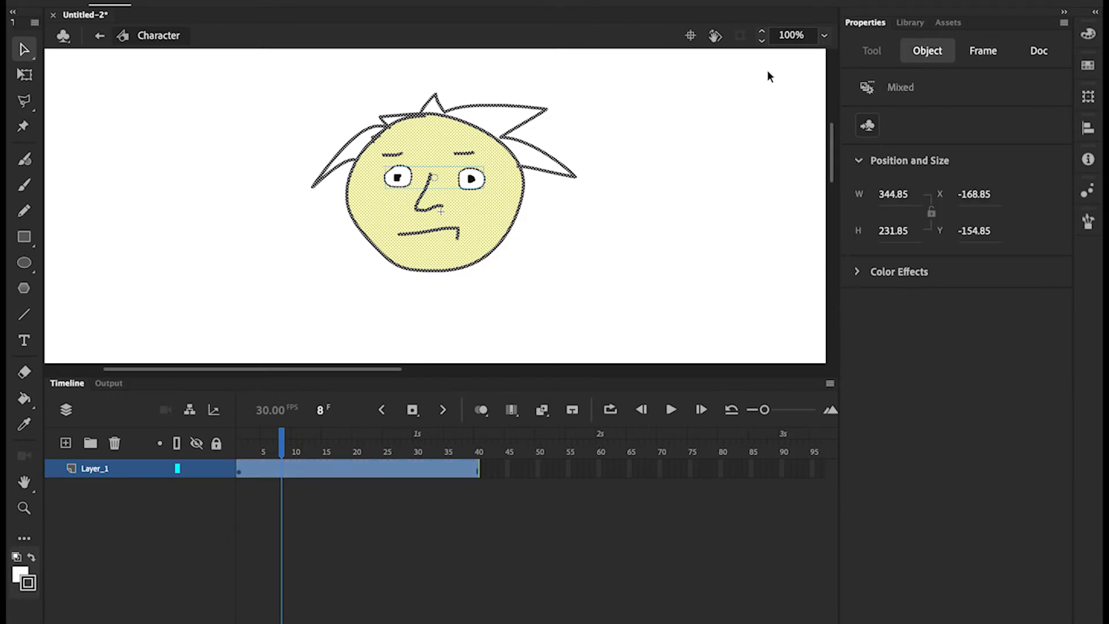
{"action": "left_click", "coordinate": [199, 138]}
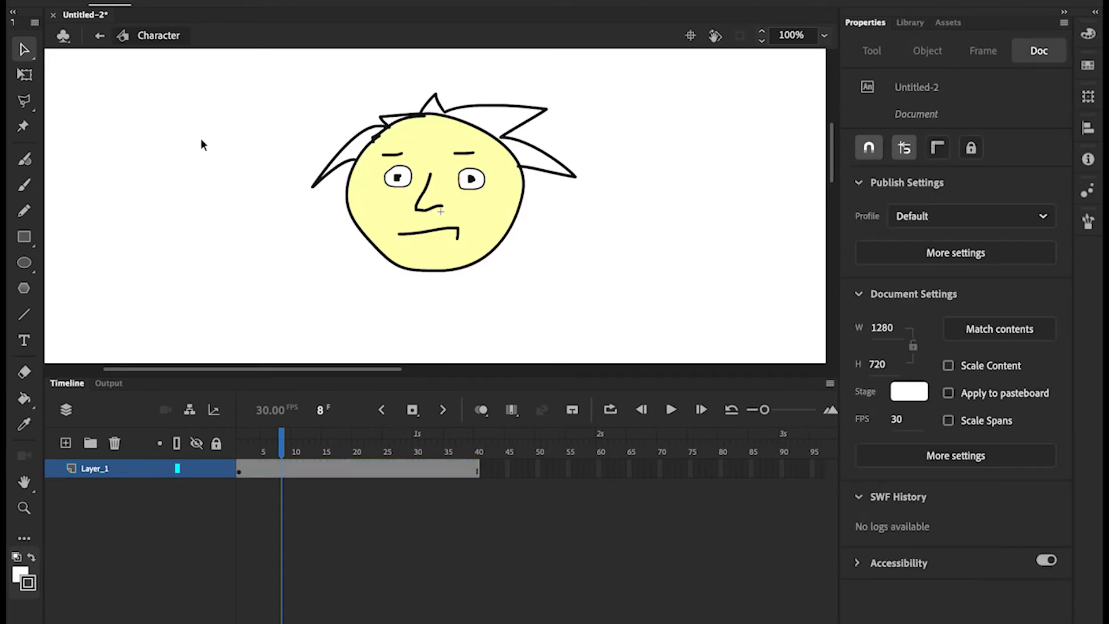
{"action": "left_click", "coordinate": [476, 181]}
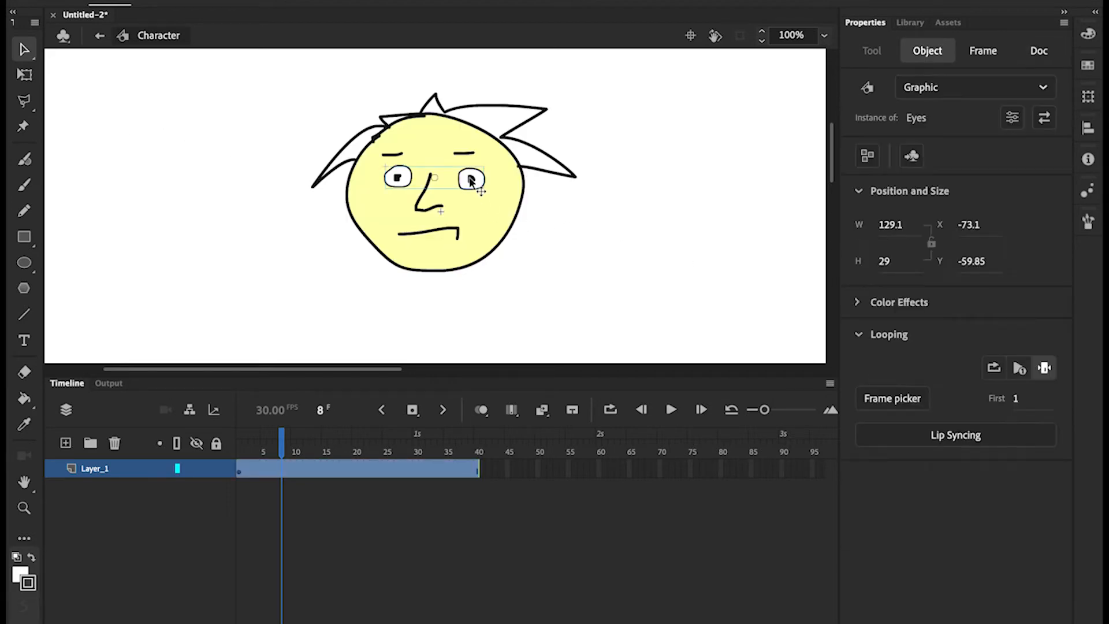
Use the Frame Picker to switch the eyes to pose 2 at frame 8
{"action": "left_click", "coordinate": [882, 401]}
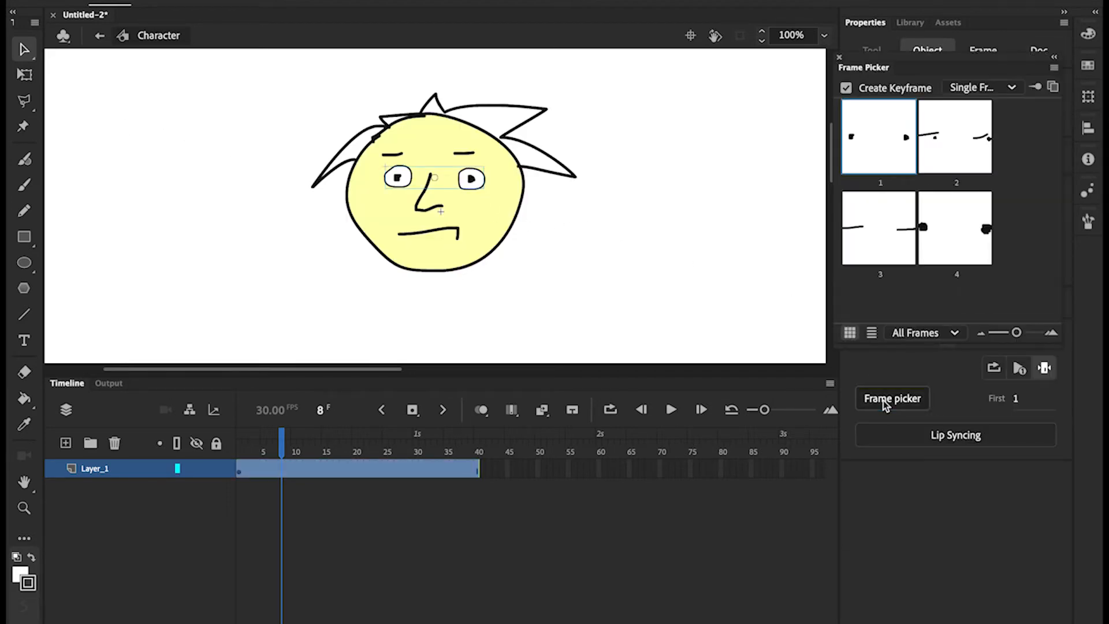
{"action": "left_click", "coordinate": [959, 153]}
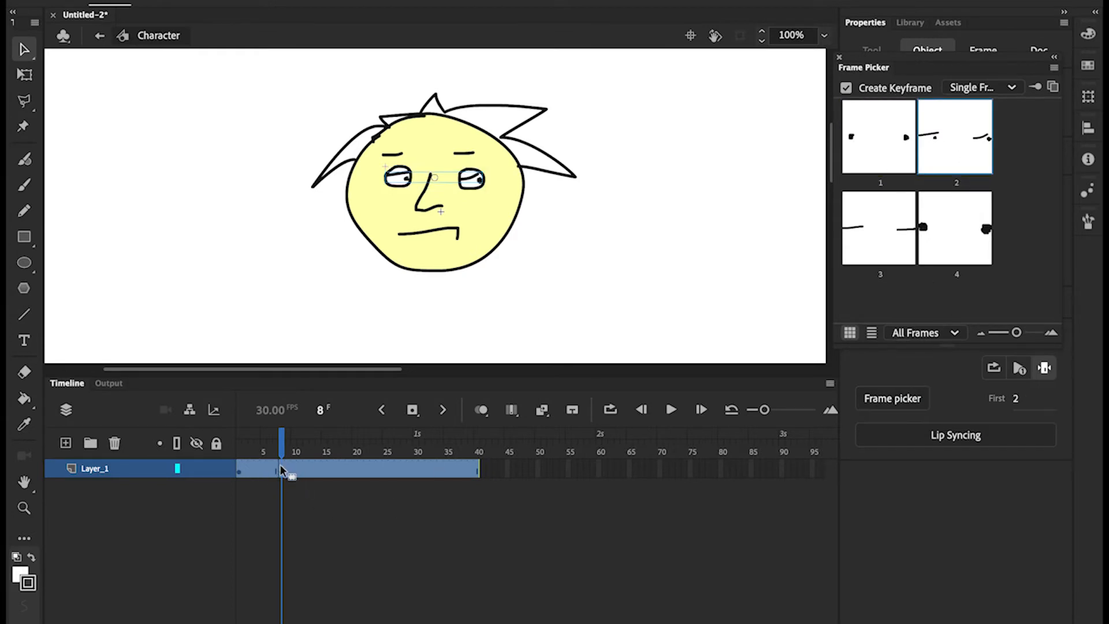
{"action": "left_click_drag", "start_coordinate": [279, 452], "coordinate": [252, 444]}
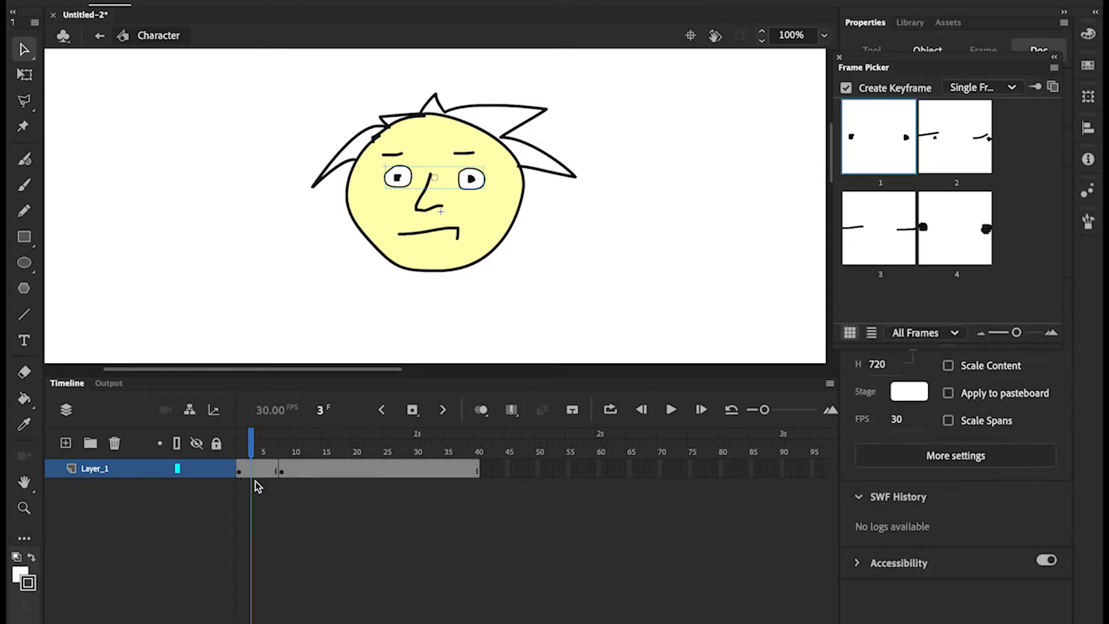
{"action": "left_click", "coordinate": [240, 471]}
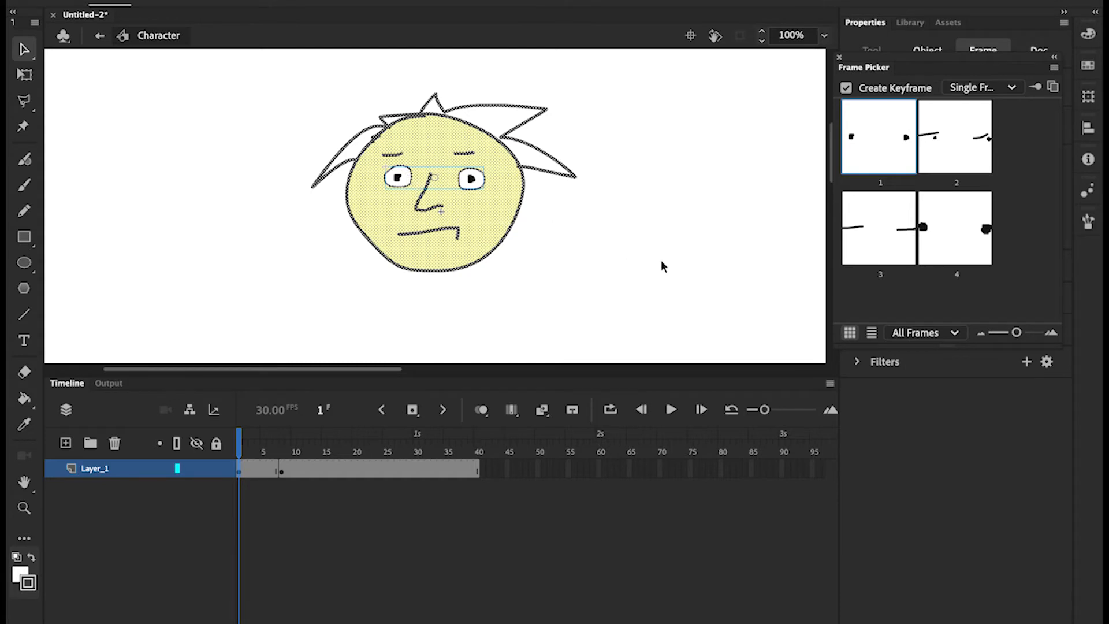
{"action": "left_click", "coordinate": [678, 271]}
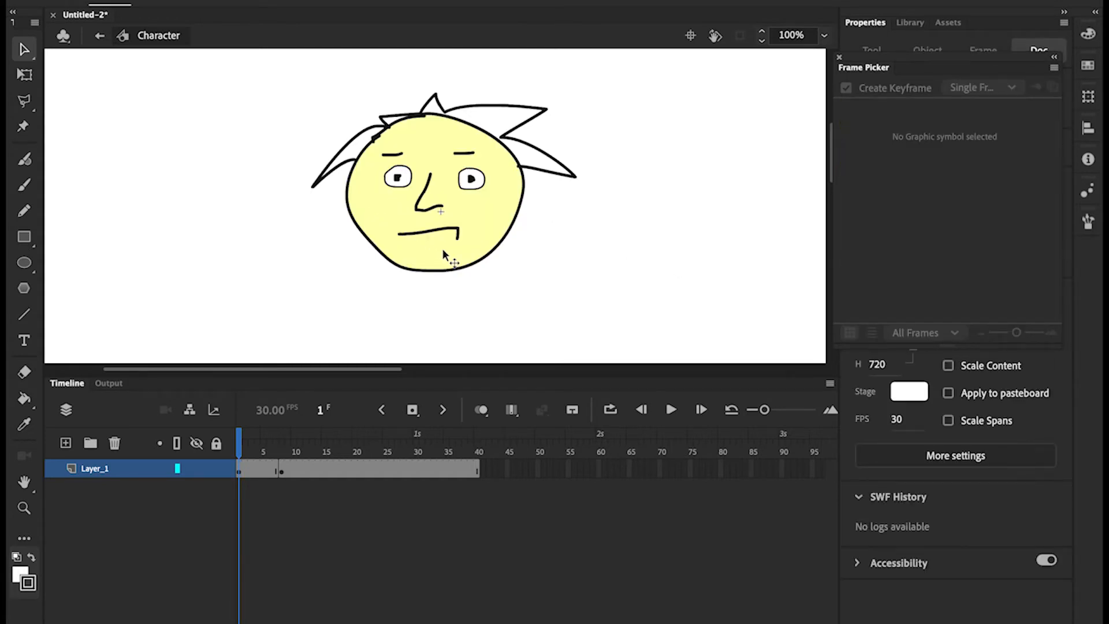
Switch the eyes to pose 4 at frame 19 and scrub back to preview
{"action": "left_click_drag", "start_coordinate": [240, 445], "coordinate": [332, 444]}
{"action": "left_click", "coordinate": [345, 467]}
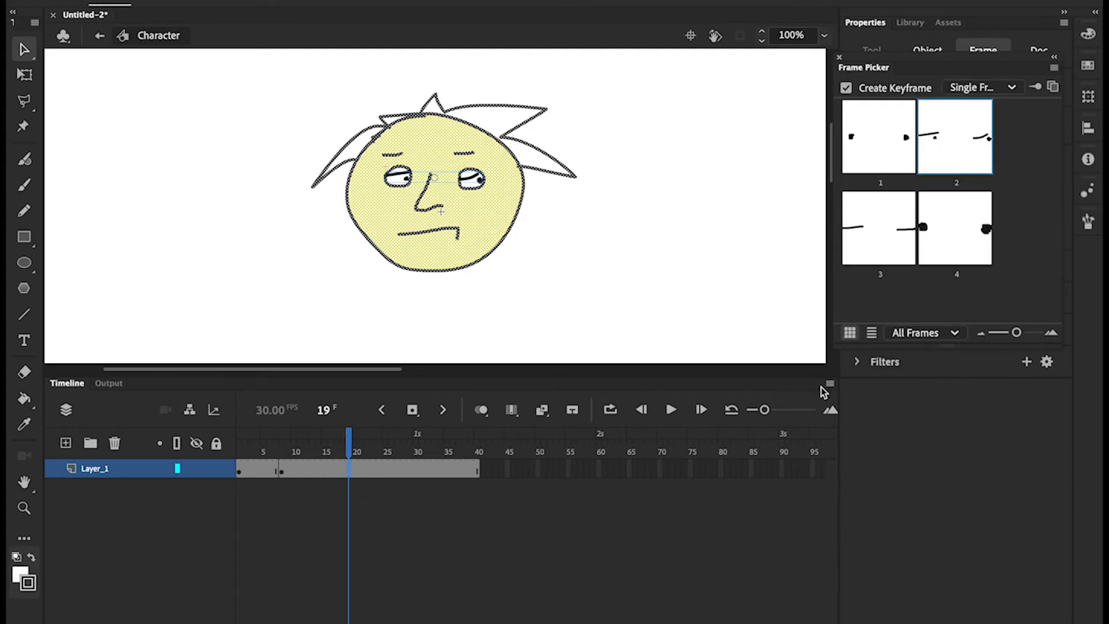
{"action": "left_click", "coordinate": [962, 230]}
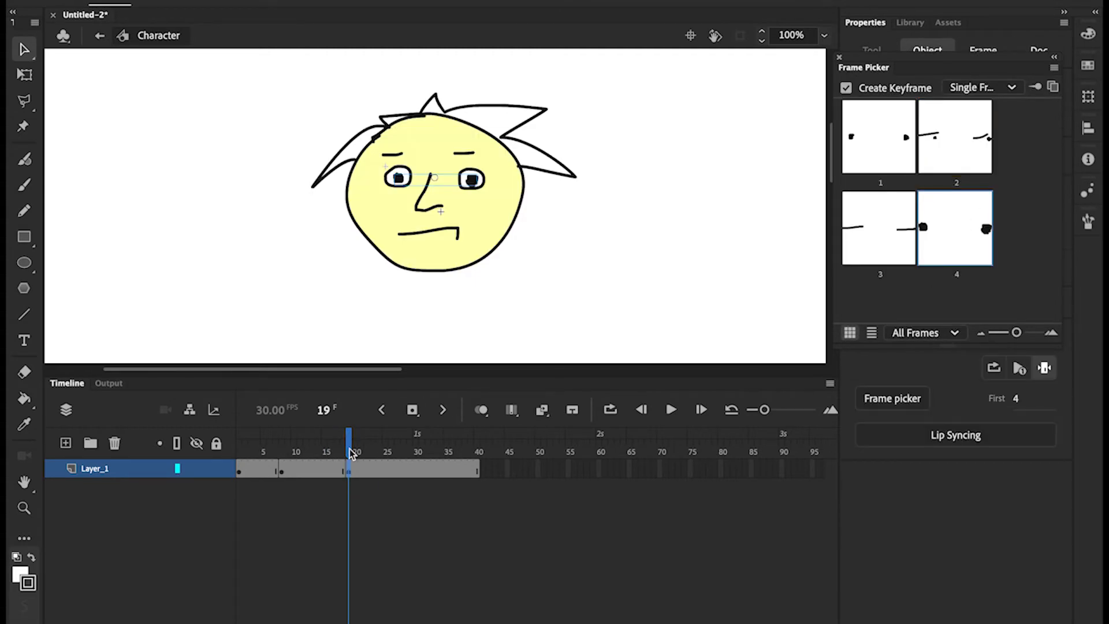
{"action": "left_click_drag", "start_coordinate": [347, 442], "coordinate": [234, 444]}
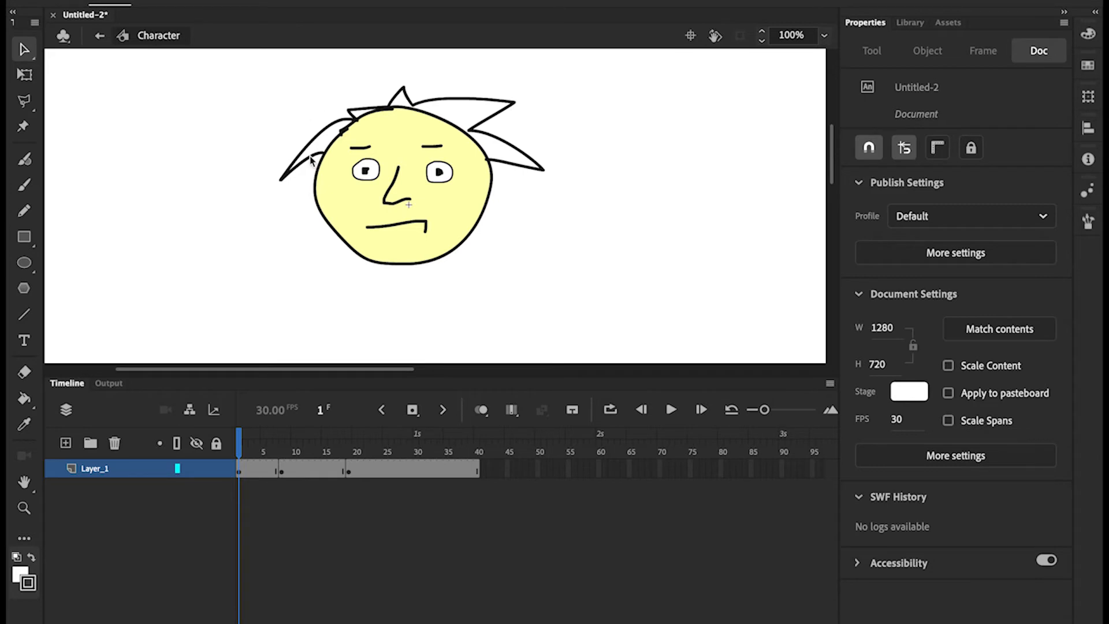
Convert the mouth stroke into a Graphic symbol named Mouth and enter it for editing
{"action": "left_click", "coordinate": [386, 227]}
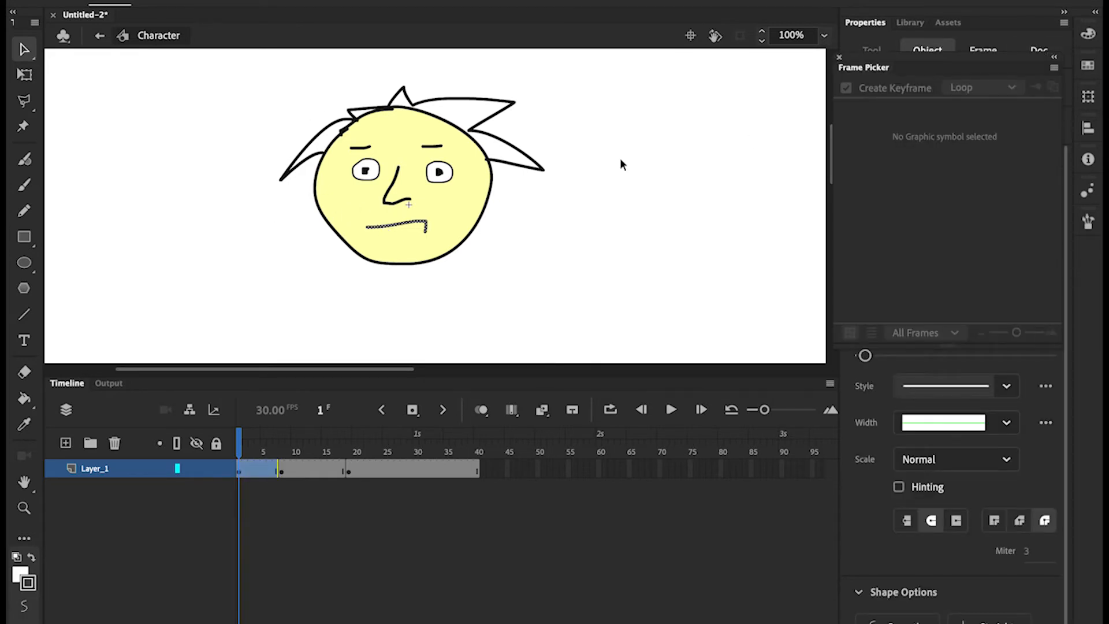
{"action": "left_click", "coordinate": [839, 58]}
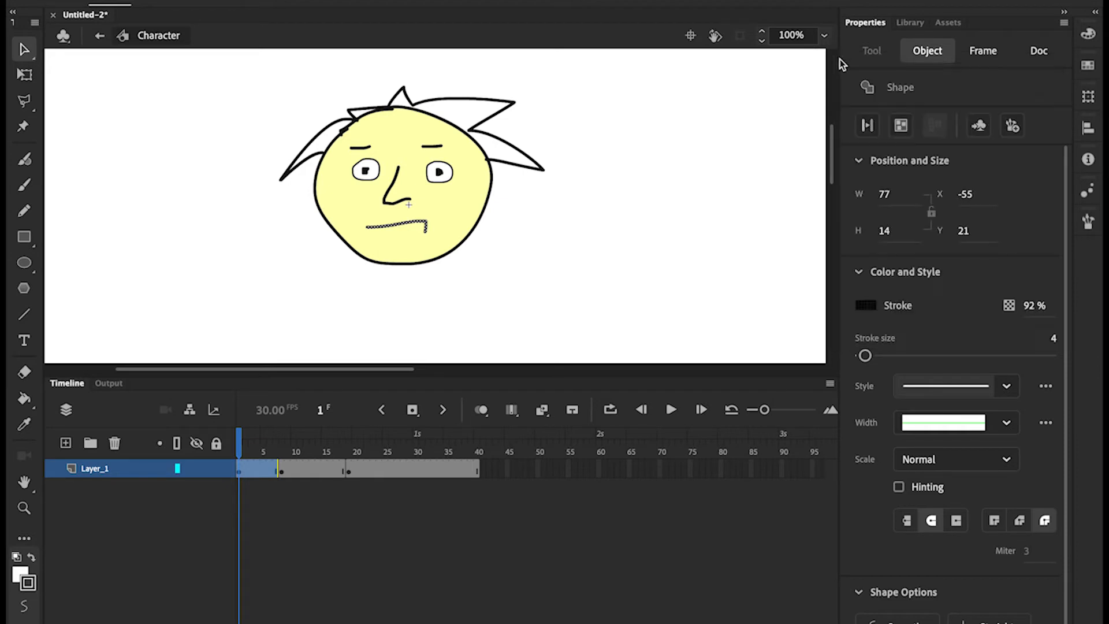
{"action": "left_click", "coordinate": [978, 126]}
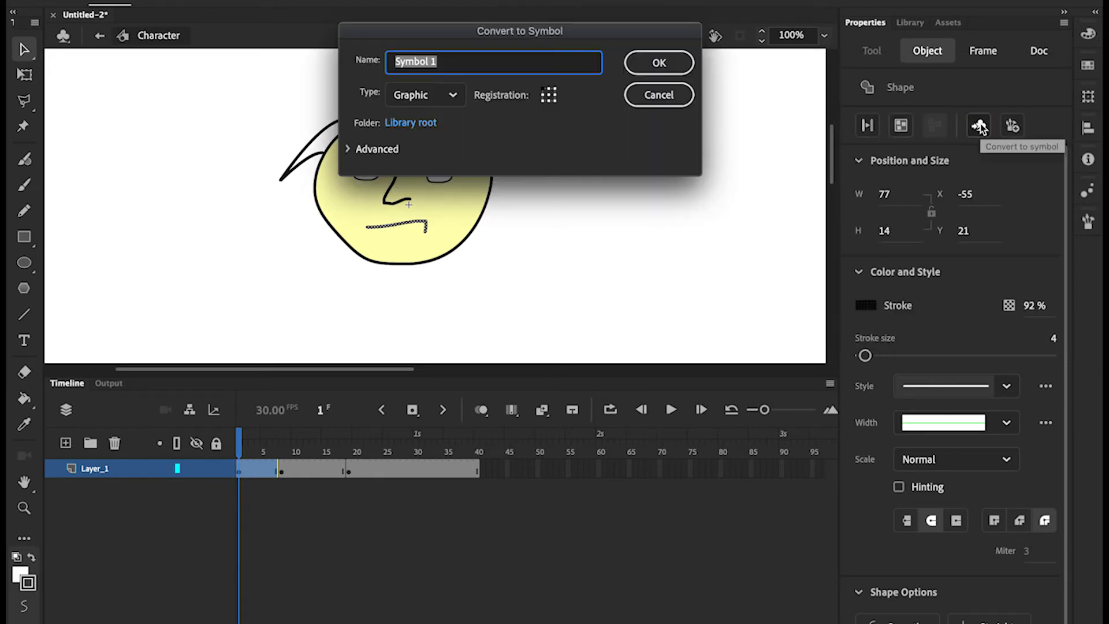
{"action": "type", "text": "Mouth"}
{"action": "key", "text": "Return"}
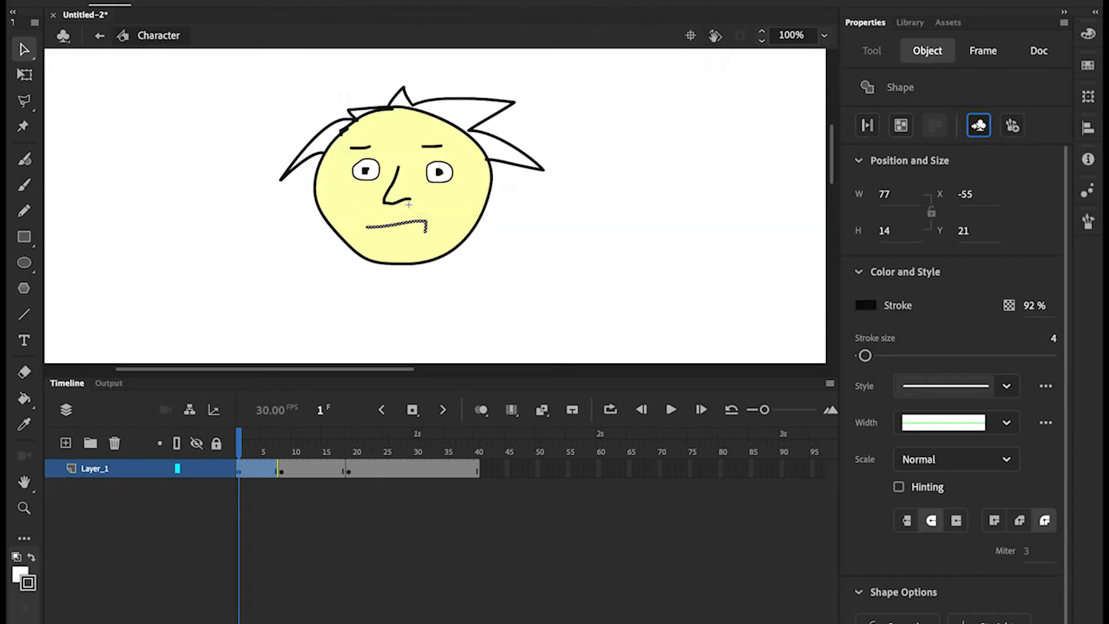
{"action": "double_click", "coordinate": [382, 230]}
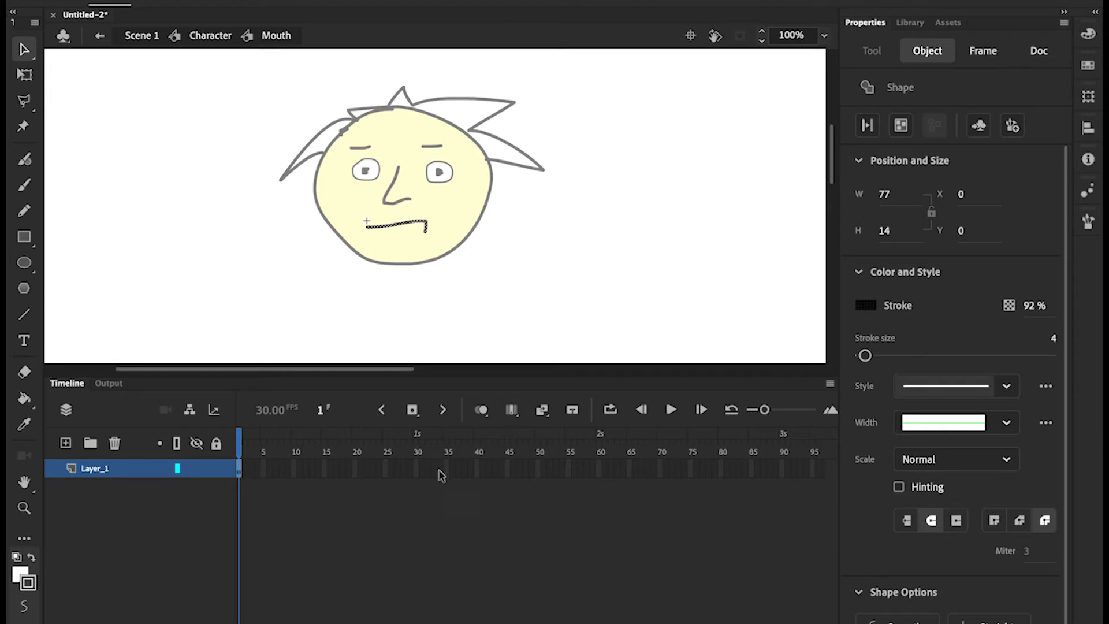
Insert blank keyframes at frames 2, 3 and 4 of the Mouth timeline
{"action": "left_click", "coordinate": [245, 472]}
{"action": "right_click", "coordinate": [245, 474]}
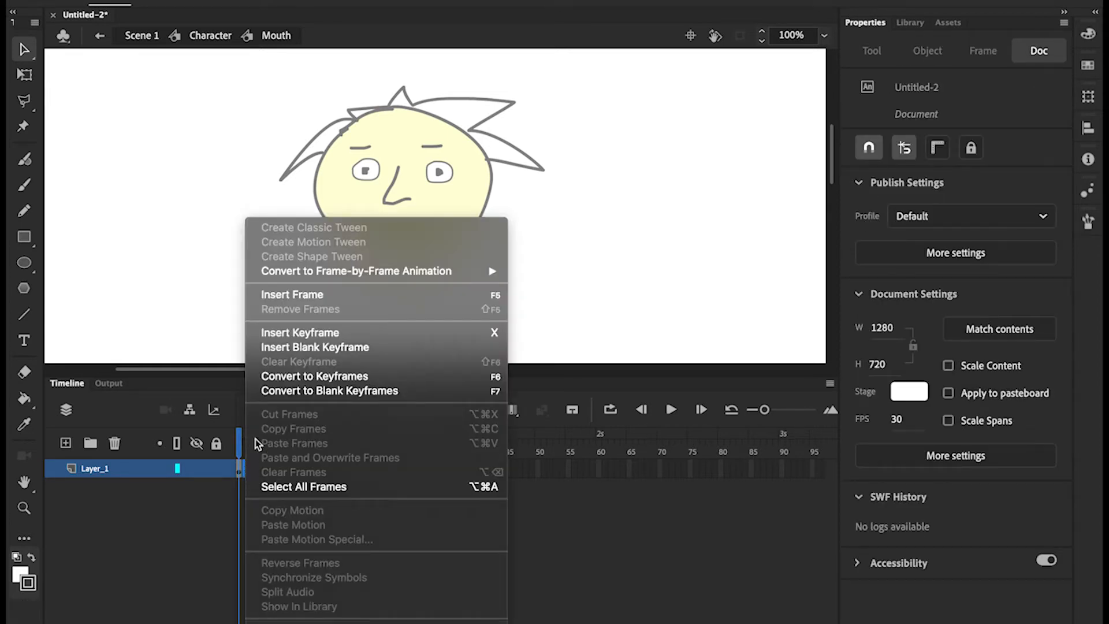
{"action": "left_click", "coordinate": [299, 347]}
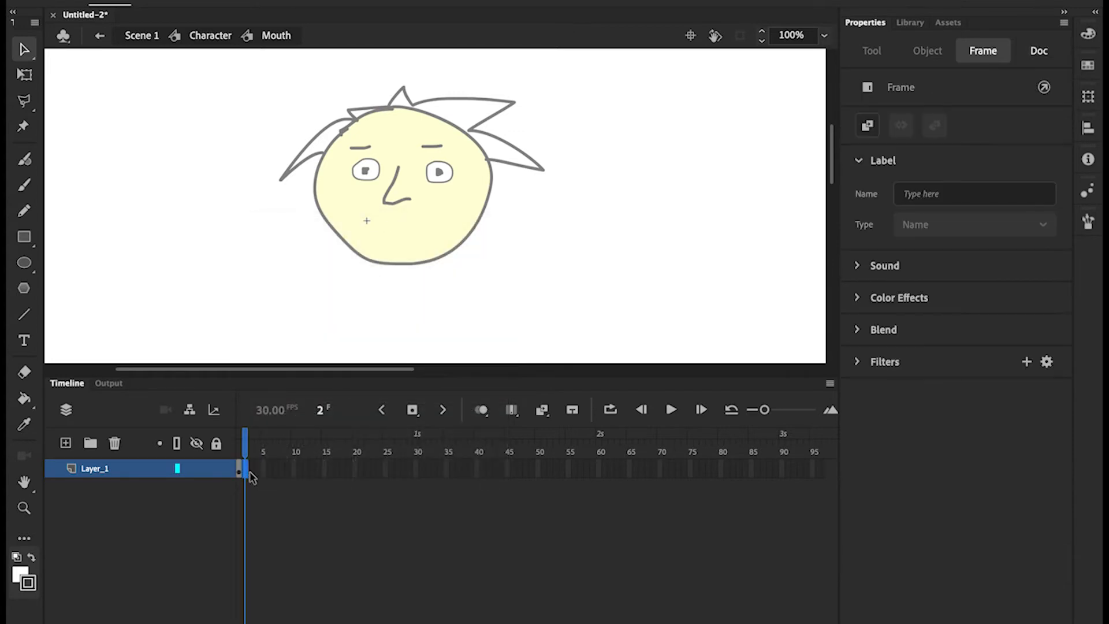
{"action": "left_click", "coordinate": [252, 473]}
{"action": "right_click", "coordinate": [253, 473]}
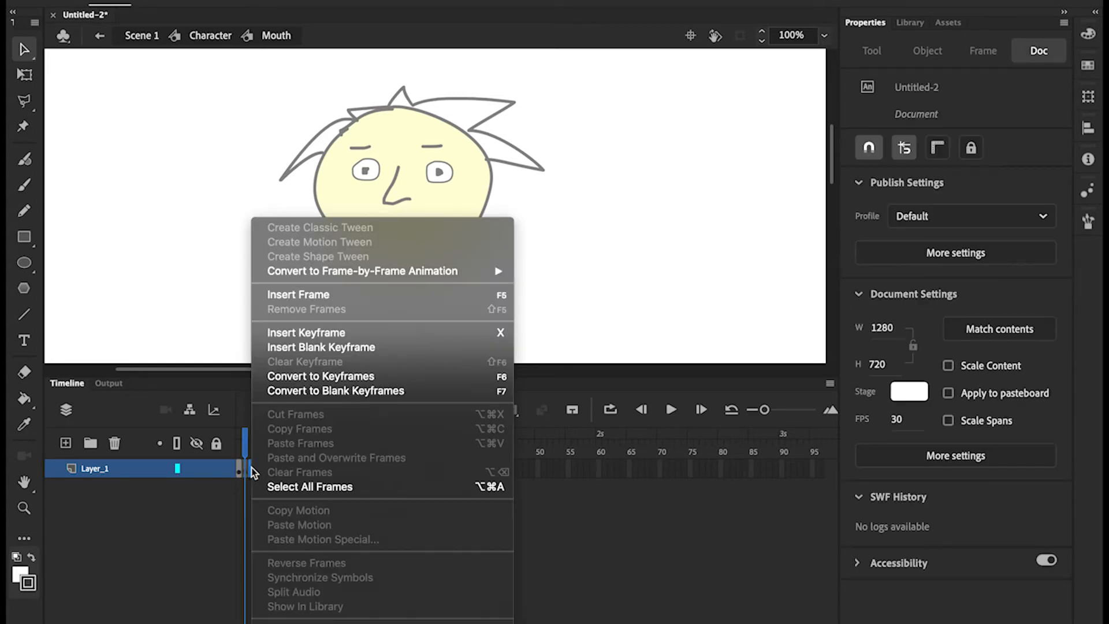
{"action": "left_click", "coordinate": [306, 347]}
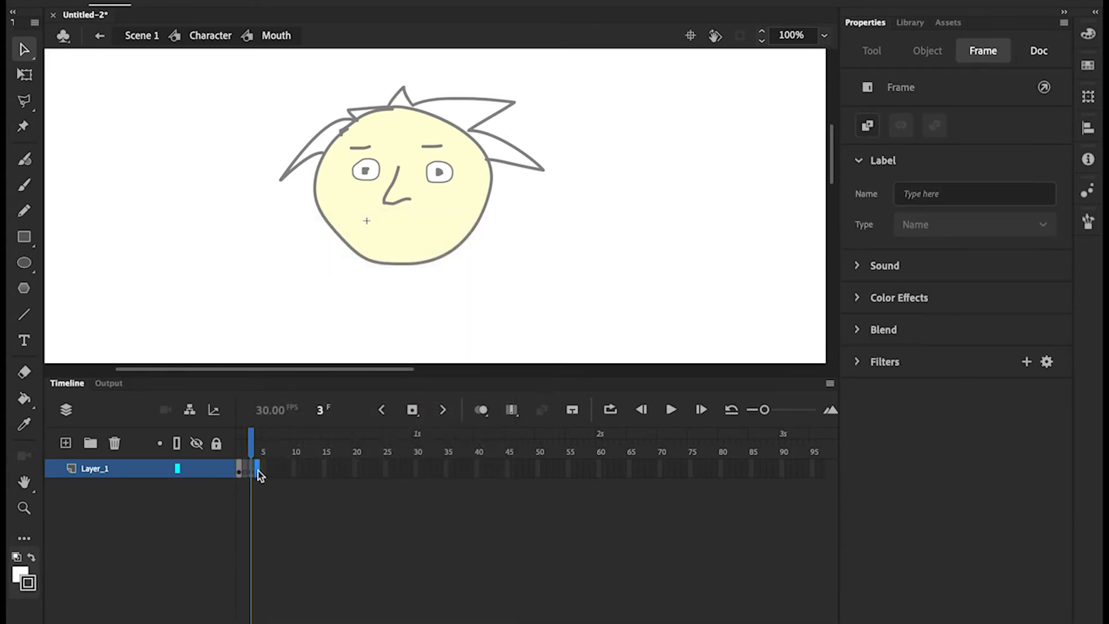
{"action": "right_click", "coordinate": [257, 472]}
{"action": "left_click", "coordinate": [258, 474]}
{"action": "right_click", "coordinate": [258, 474]}
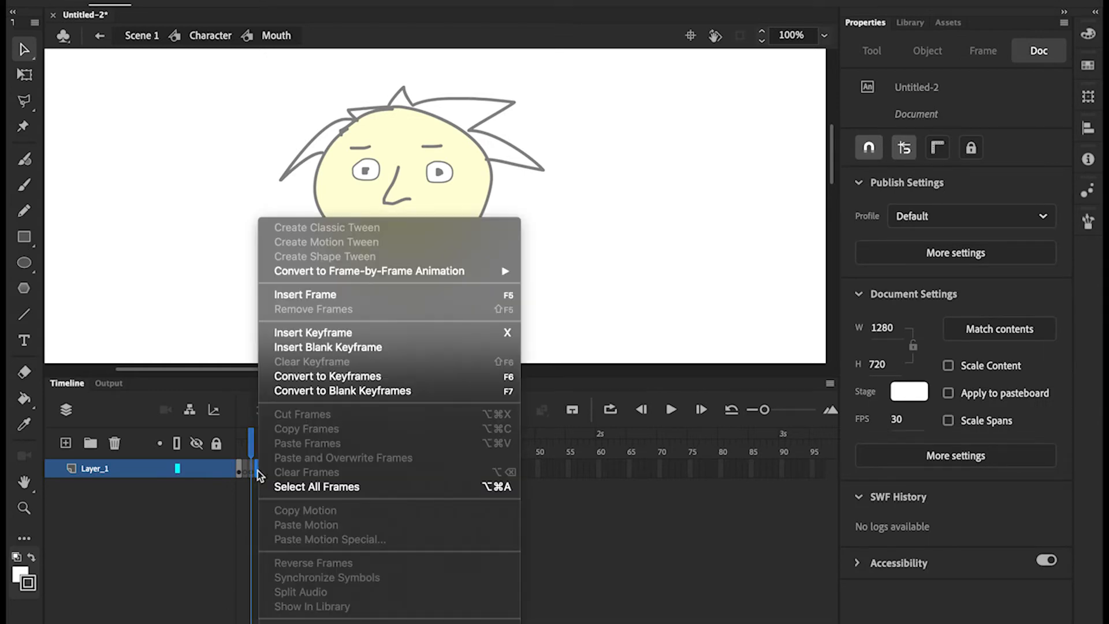
{"action": "left_click", "coordinate": [343, 346]}
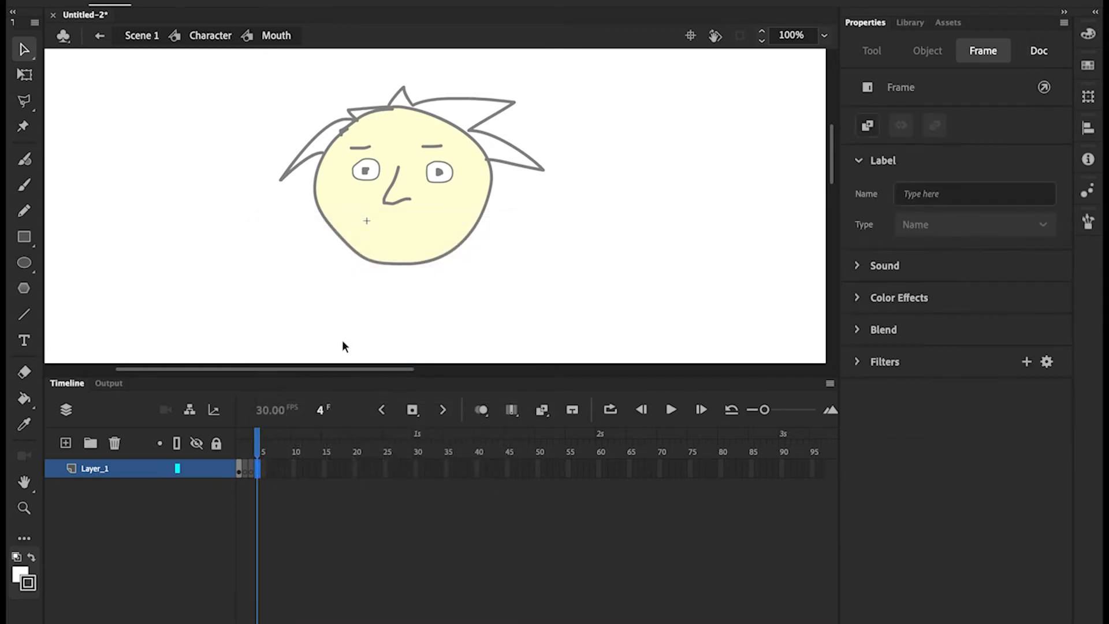
With the Pencil, draw an open mouth on frame 2, a downturned flat mouth on 3, a smile on 4
{"action": "left_click", "coordinate": [246, 446]}
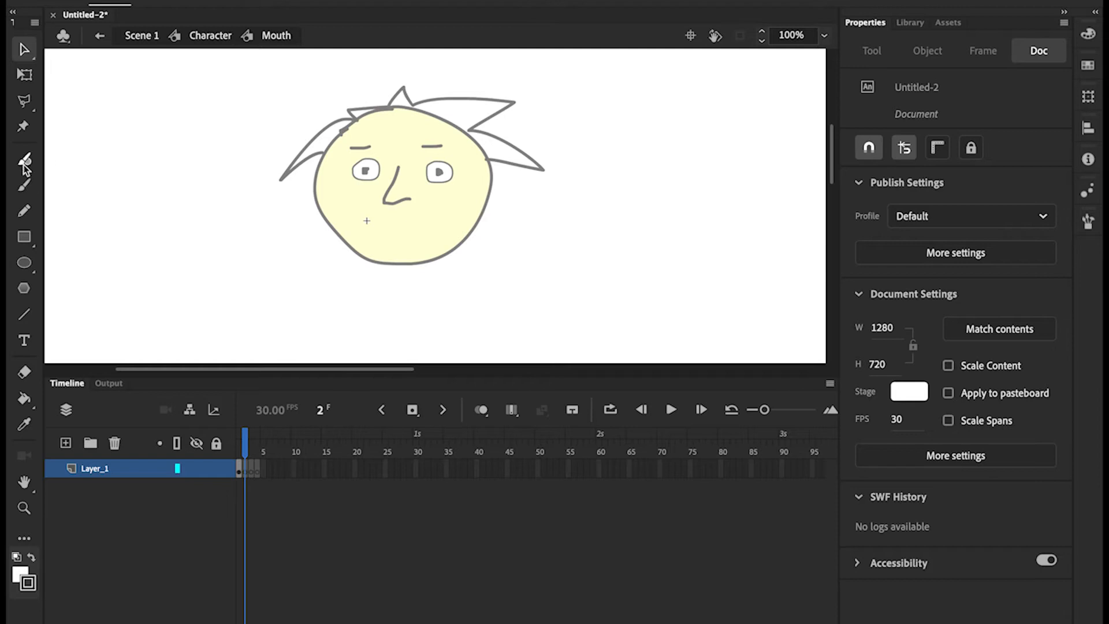
{"action": "left_click", "coordinate": [24, 212]}
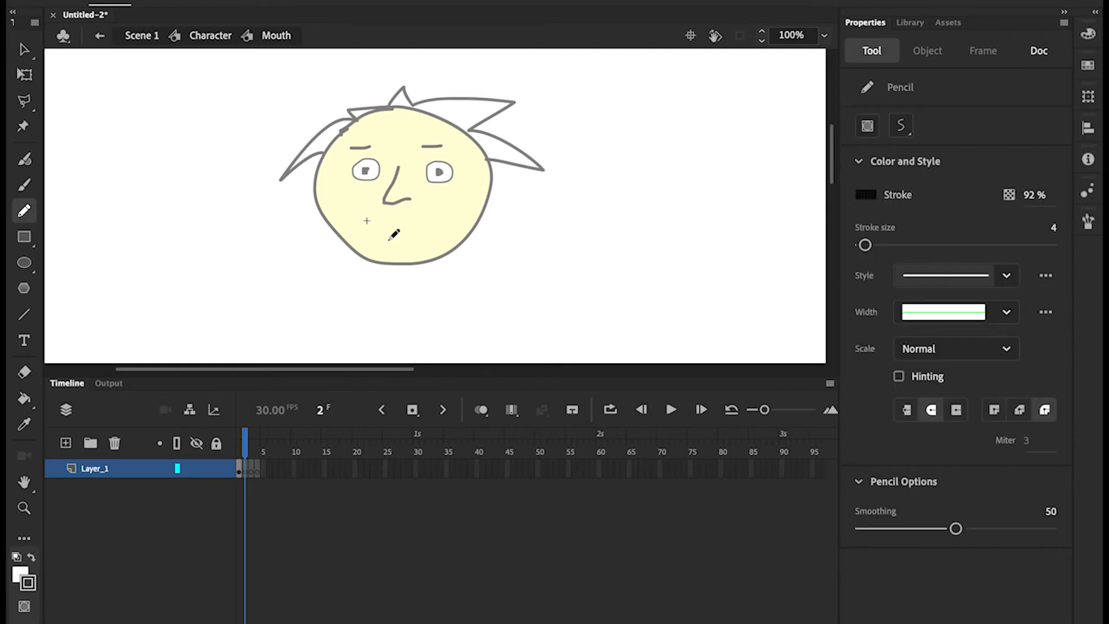
{"action": "mouse_move", "coordinate": [413, 218]}
{"action": "left_mouse_down"}
{"action": "mouse_move", "coordinate": [399, 246]}
{"action": "mouse_move", "coordinate": [425, 239]}
{"action": "mouse_move", "coordinate": [406, 225]}
{"action": "mouse_move", "coordinate": [411, 246]}
{"action": "left_mouse_up"}
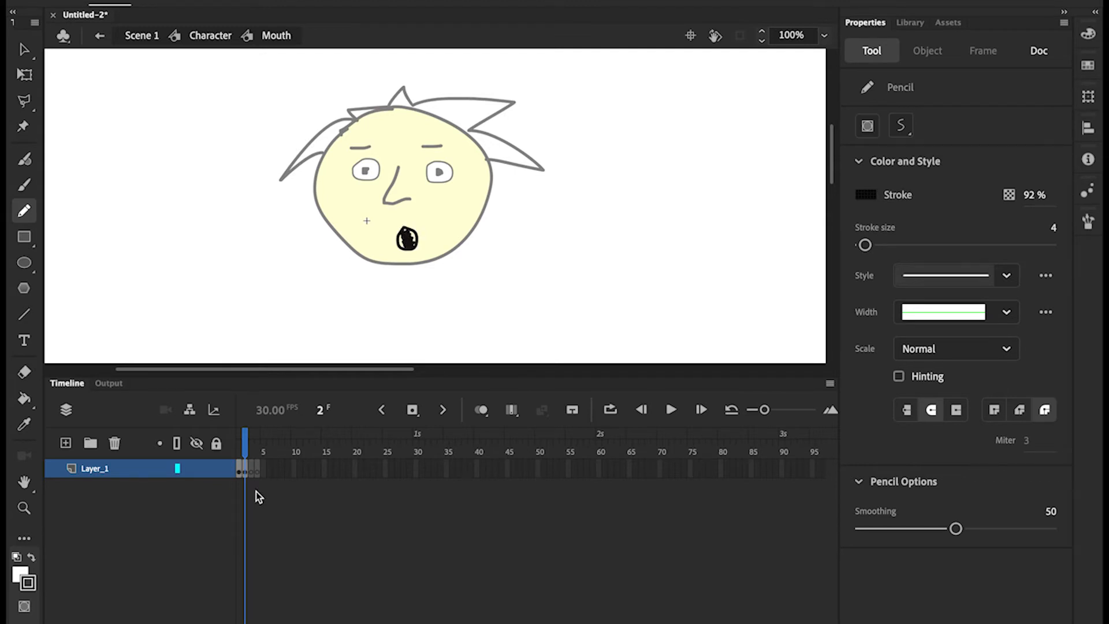
{"action": "left_click", "coordinate": [250, 470]}
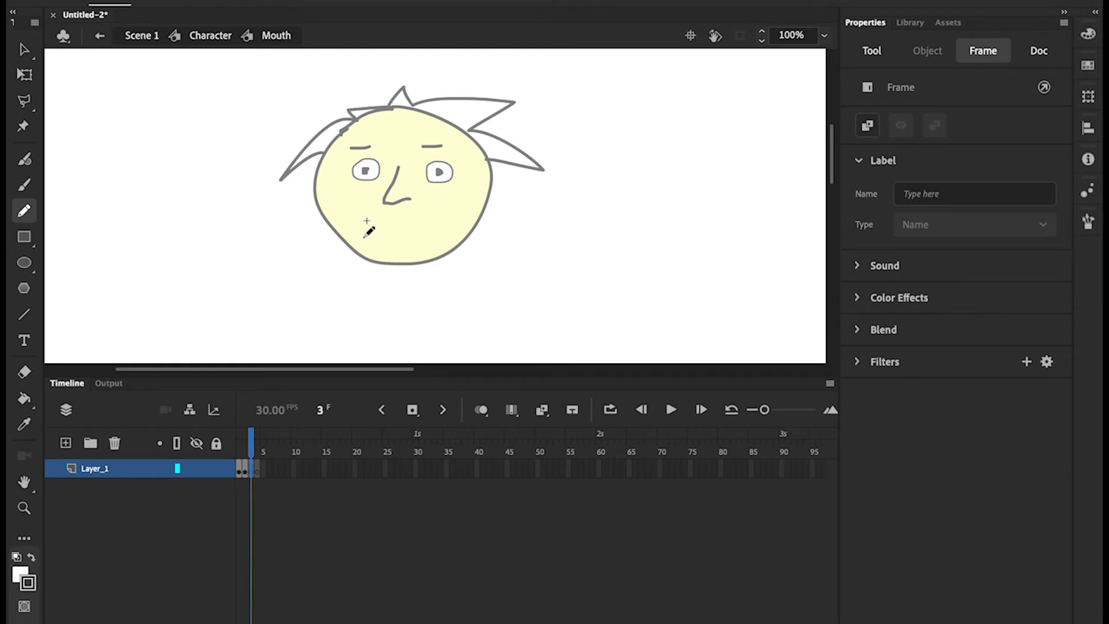
{"action": "mouse_move", "coordinate": [363, 237]}
{"action": "left_mouse_down"}
{"action": "mouse_move", "coordinate": [422, 233]}
{"action": "mouse_move", "coordinate": [424, 244]}
{"action": "left_mouse_up"}
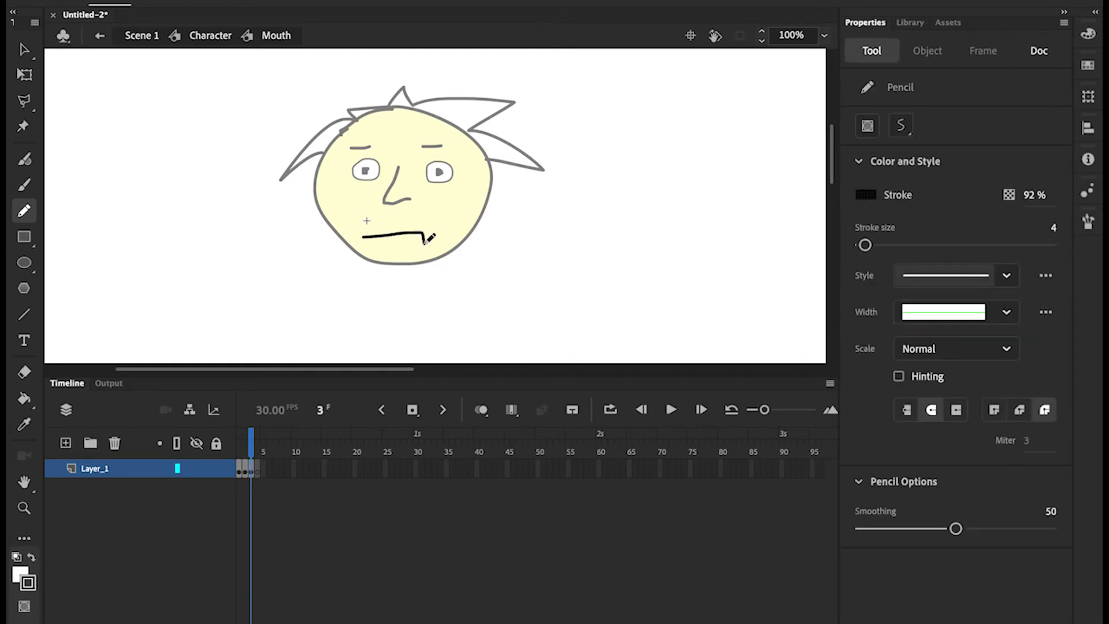
{"action": "left_click", "coordinate": [258, 470]}
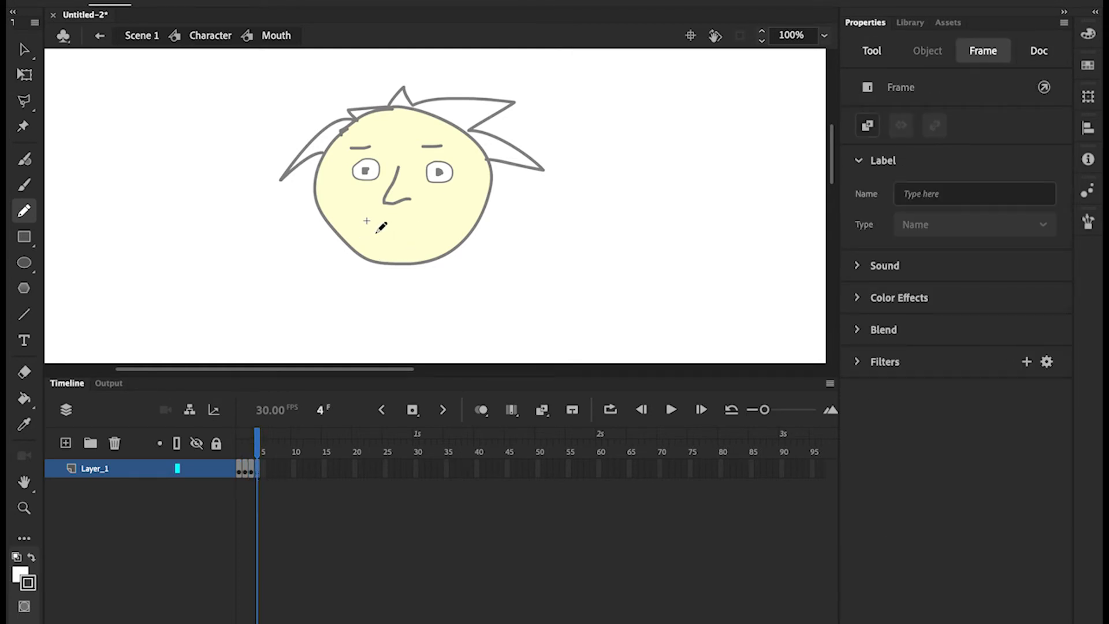
{"action": "mouse_move", "coordinate": [376, 232]}
{"action": "left_mouse_down"}
{"action": "mouse_move", "coordinate": [424, 236]}
{"action": "mouse_move", "coordinate": [431, 213]}
{"action": "left_mouse_up"}
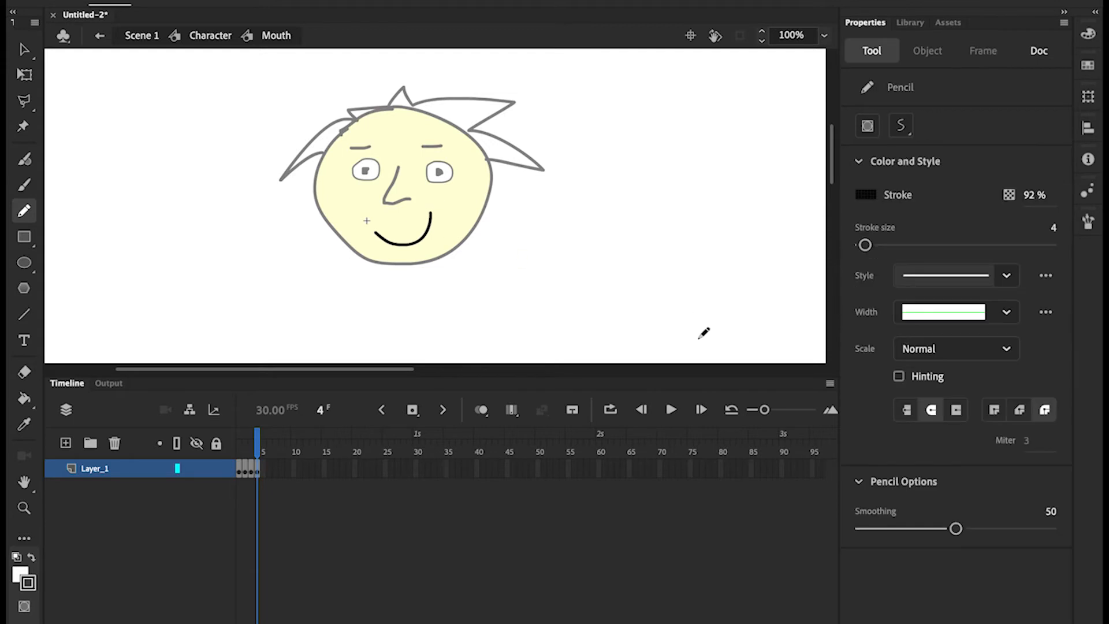
Back in Character, set the Mouth instance's looping to Single Frame and scrub the timeline
{"action": "left_click", "coordinate": [212, 40]}
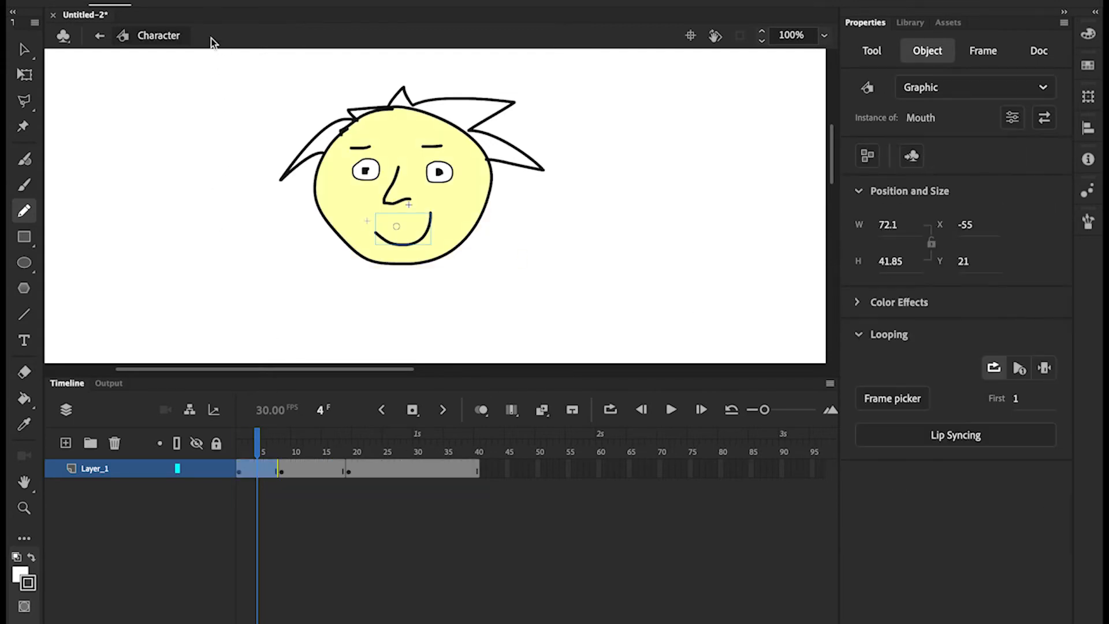
{"action": "left_click", "coordinate": [1045, 368]}
{"action": "mouse_move", "coordinate": [258, 445]}
{"action": "left_mouse_down"}
{"action": "mouse_move", "coordinate": [240, 445]}
{"action": "mouse_move", "coordinate": [375, 445]}
{"action": "left_mouse_up"}
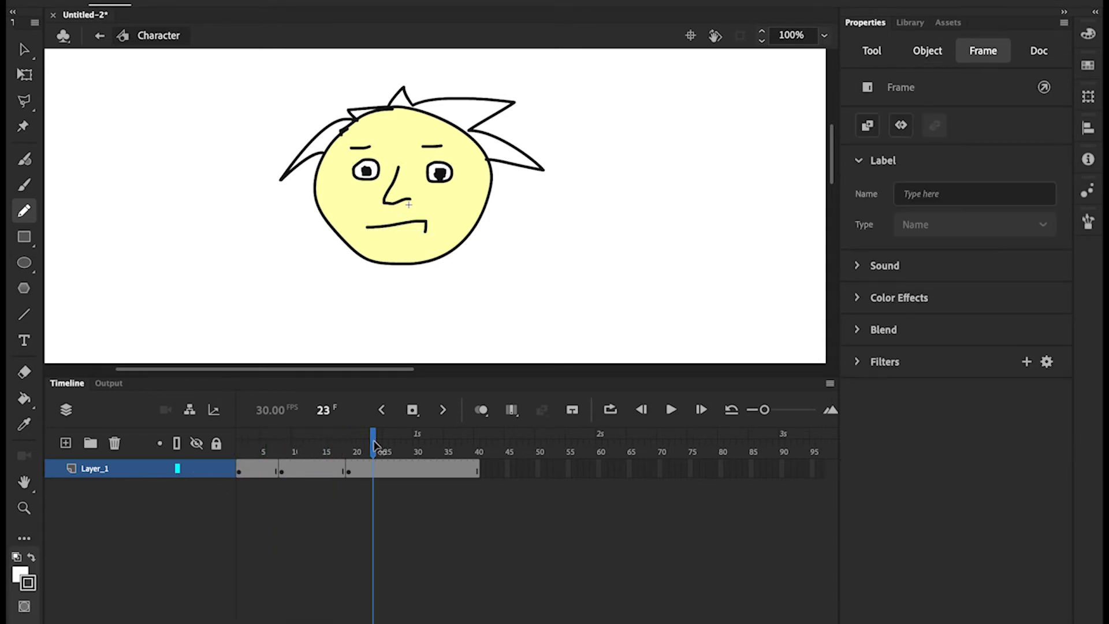
Select the whole mouth stroke at frame 25 and scrub back through earlier frames
{"action": "left_click", "coordinate": [384, 477]}
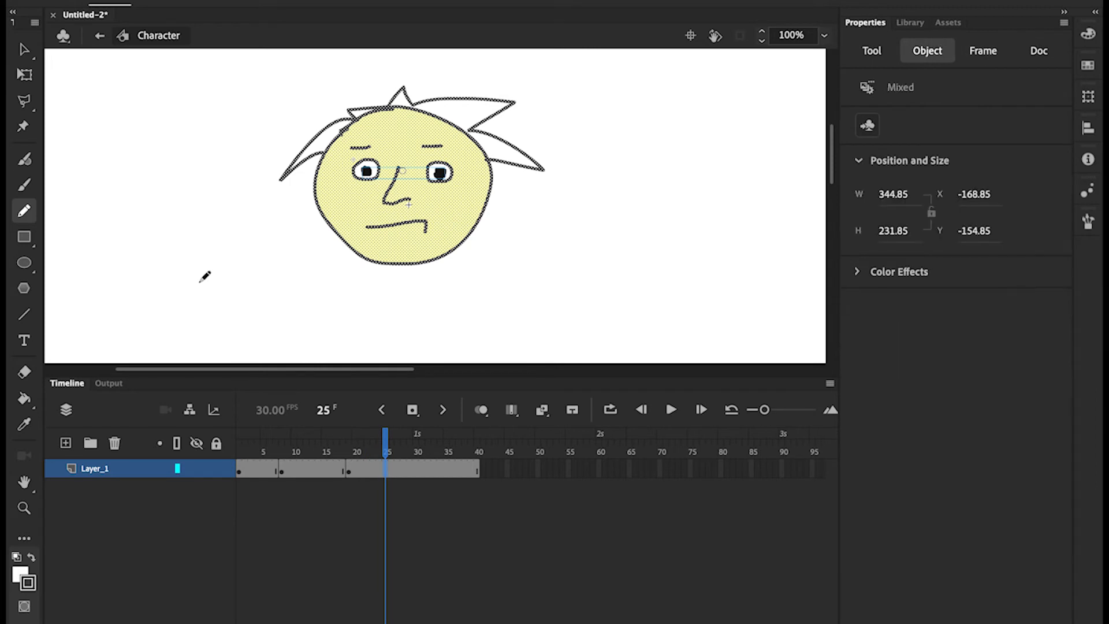
{"action": "left_click", "coordinate": [24, 52]}
{"action": "left_click", "coordinate": [327, 316]}
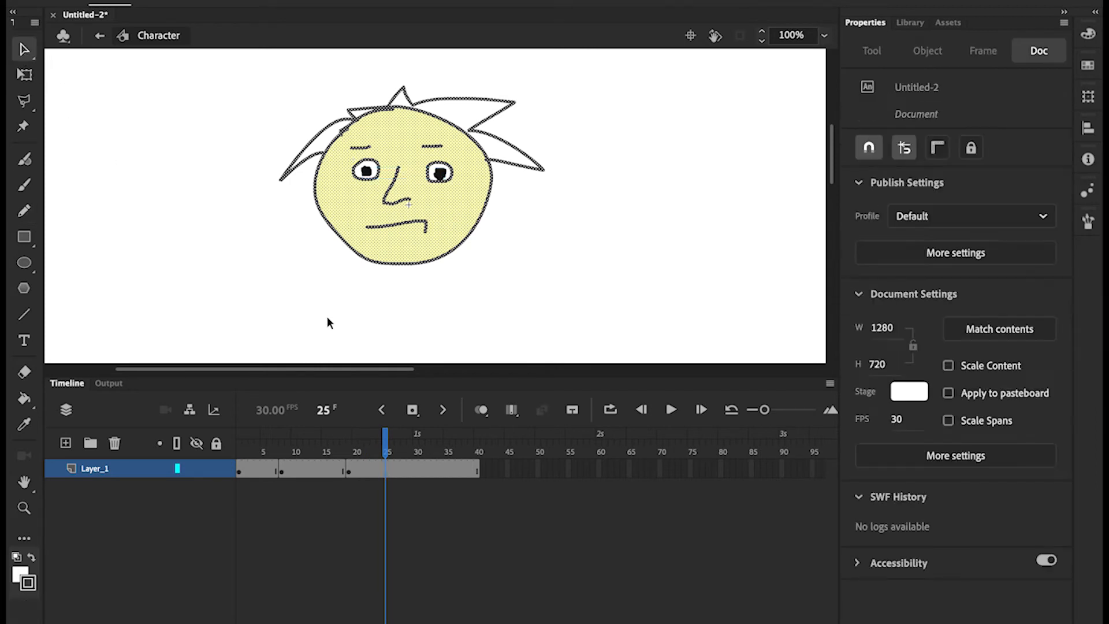
{"action": "left_click", "coordinate": [424, 223]}
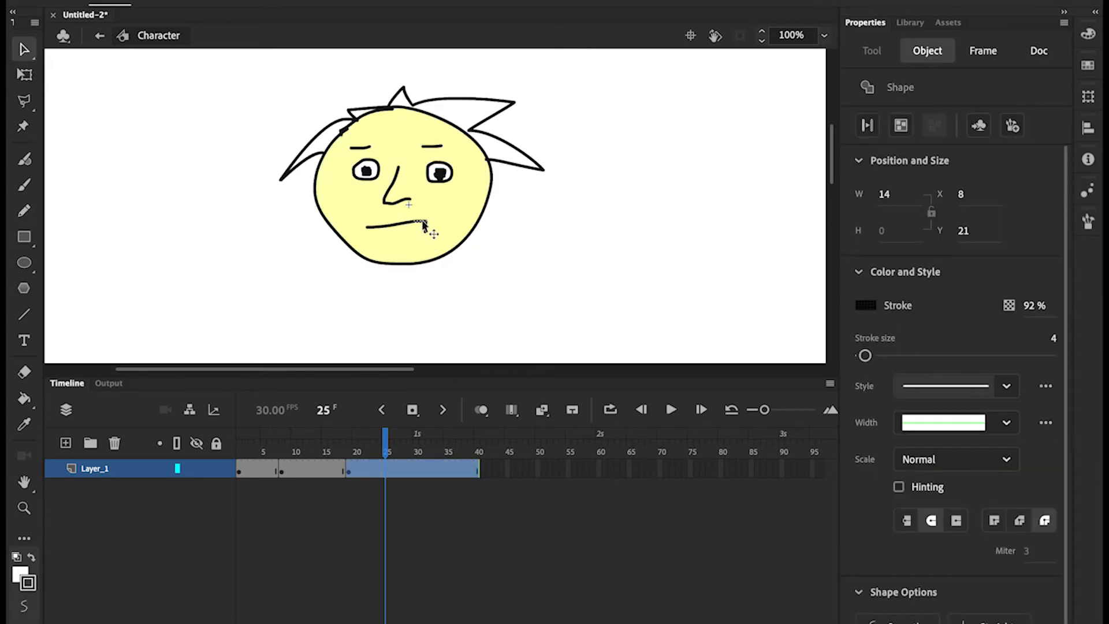
{"action": "double_click", "coordinate": [424, 224]}
{"action": "left_click_drag", "start_coordinate": [385, 445], "coordinate": [351, 442]}
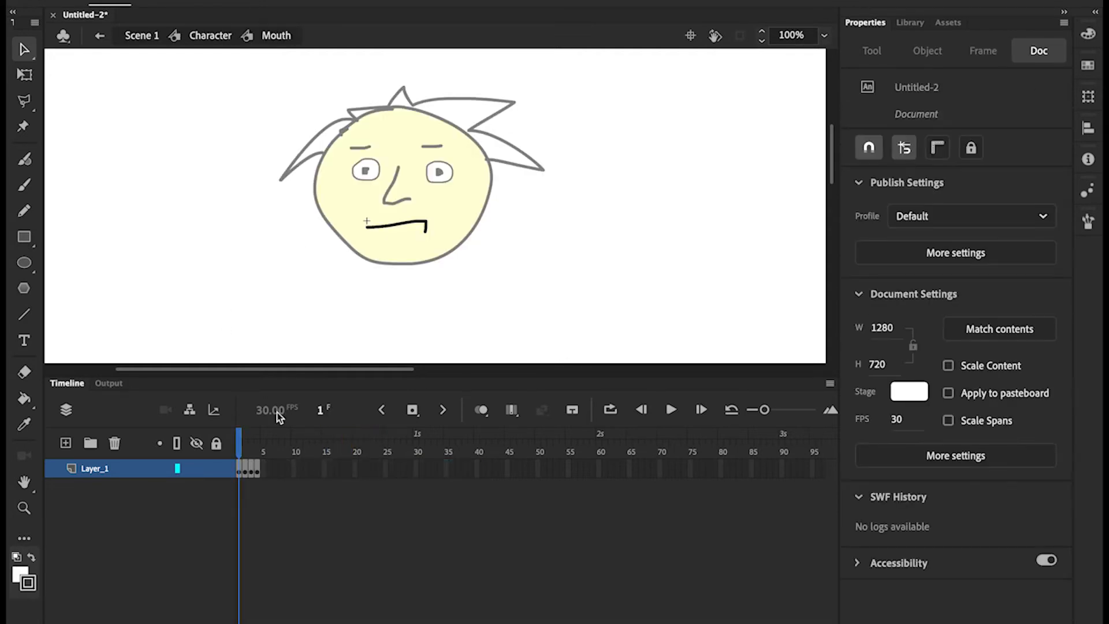
On the Character timeline, select the Mouth instance and bring up its pose thumbnails
{"action": "left_click", "coordinate": [211, 36]}
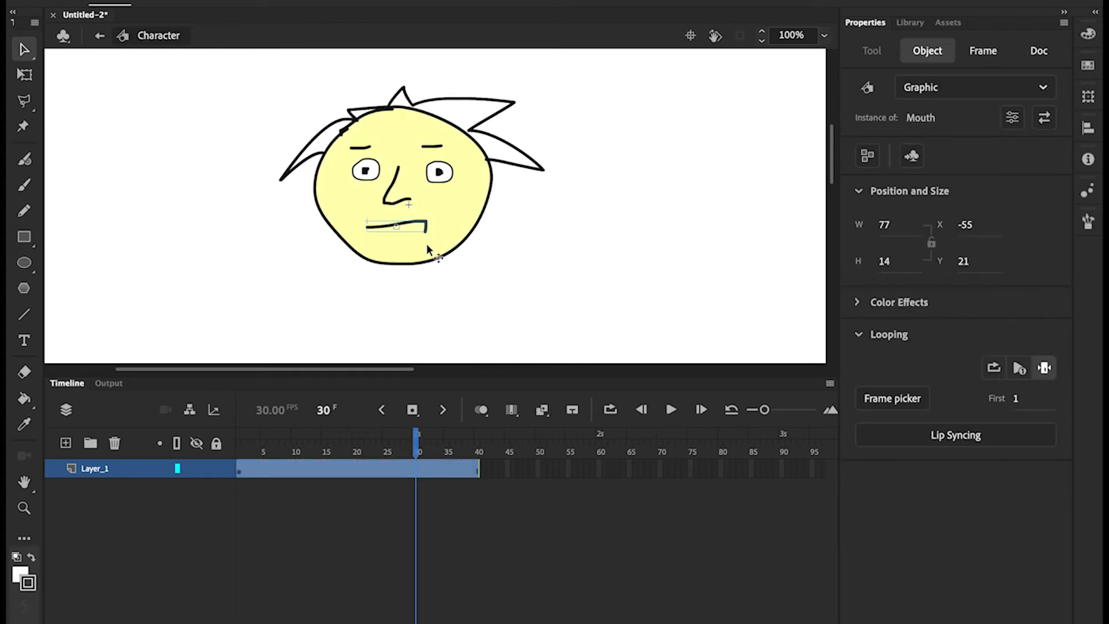
{"action": "left_click", "coordinate": [371, 172]}
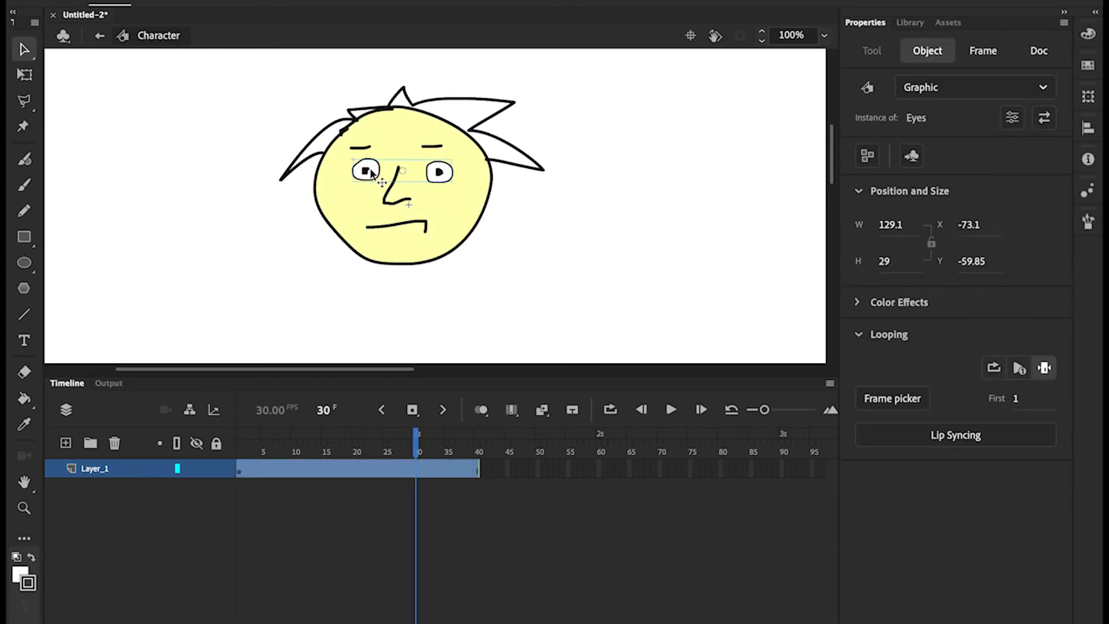
{"action": "left_click", "coordinate": [409, 225]}
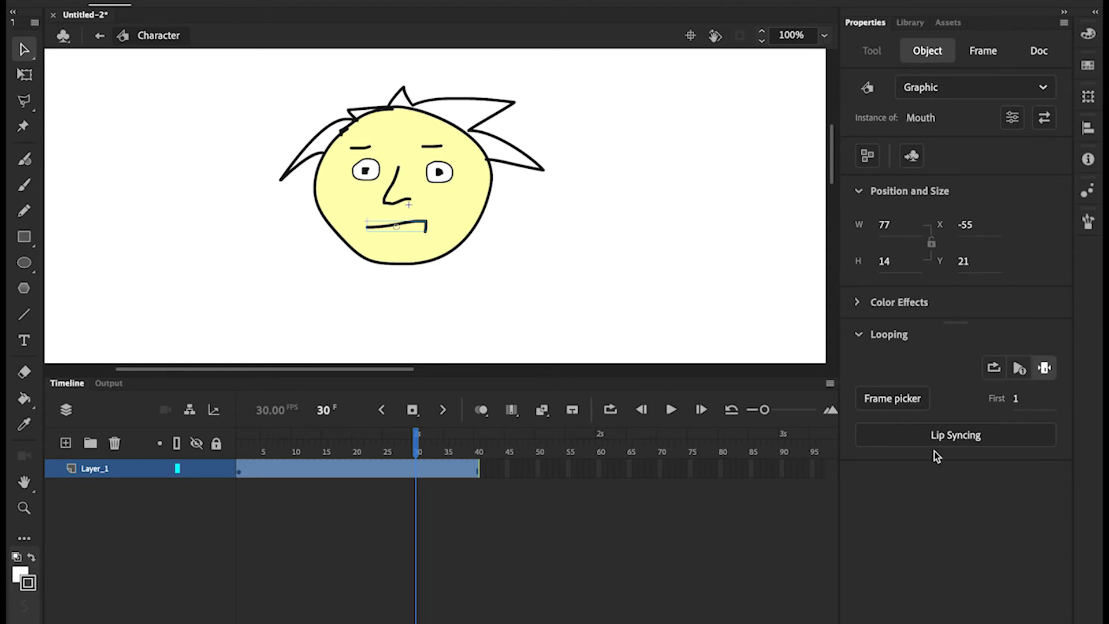
{"action": "left_click", "coordinate": [895, 397]}
Set the mouth to smile pose 4 at frame 30 and the eyes to pose 2 at frame 33
{"action": "left_click", "coordinate": [953, 253]}
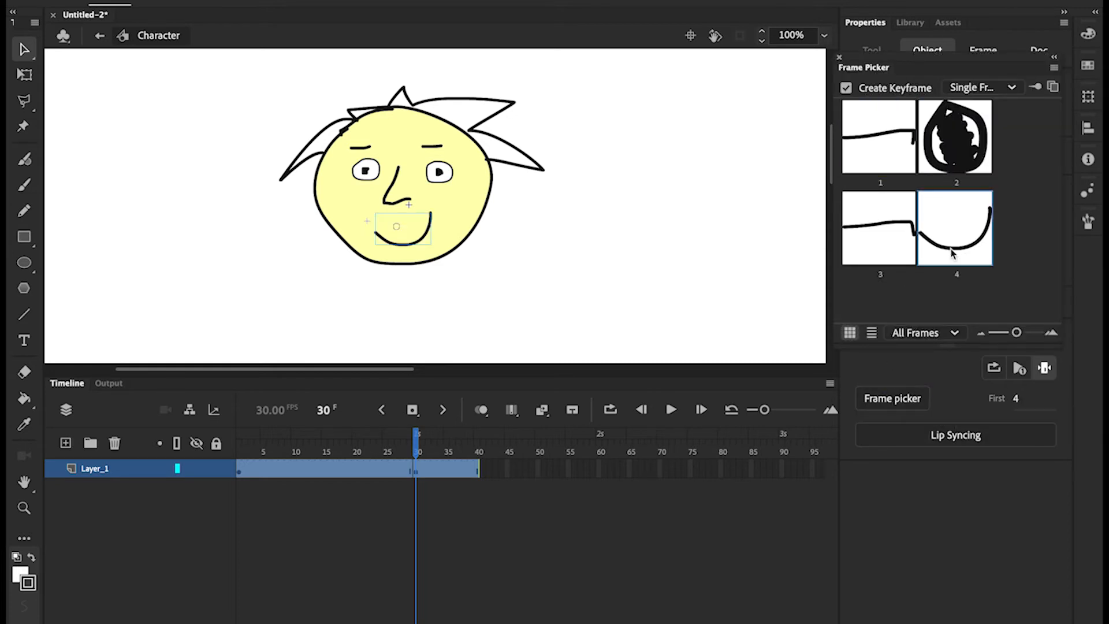
{"action": "left_click_drag", "start_coordinate": [418, 434], "coordinate": [435, 438]}
{"action": "left_click", "coordinate": [361, 172]}
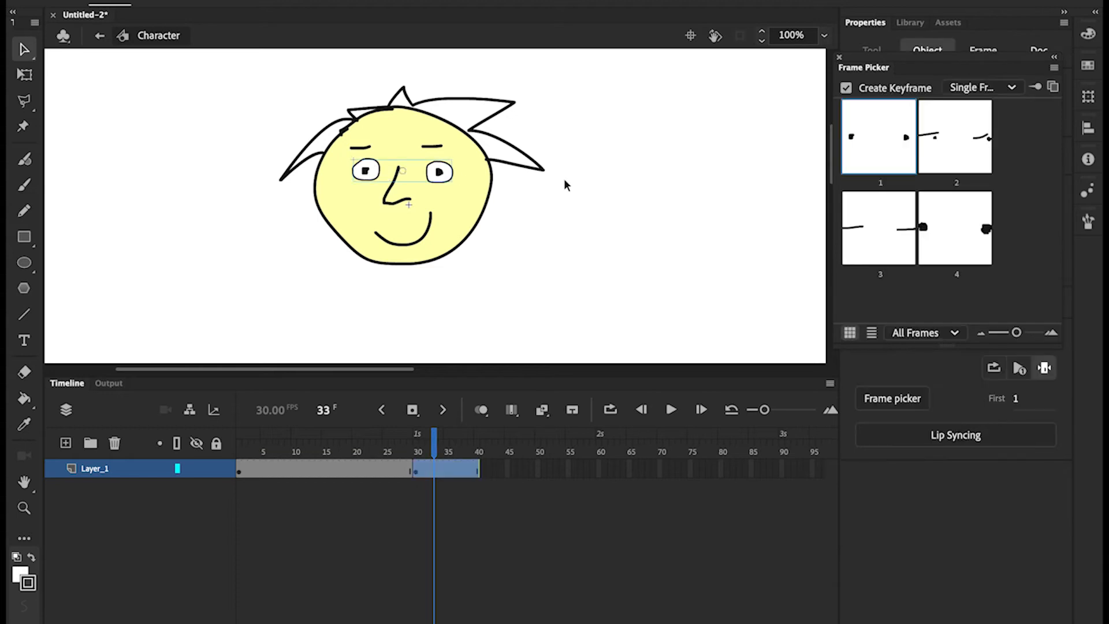
{"action": "left_click", "coordinate": [939, 142]}
{"action": "left_click", "coordinate": [436, 444]}
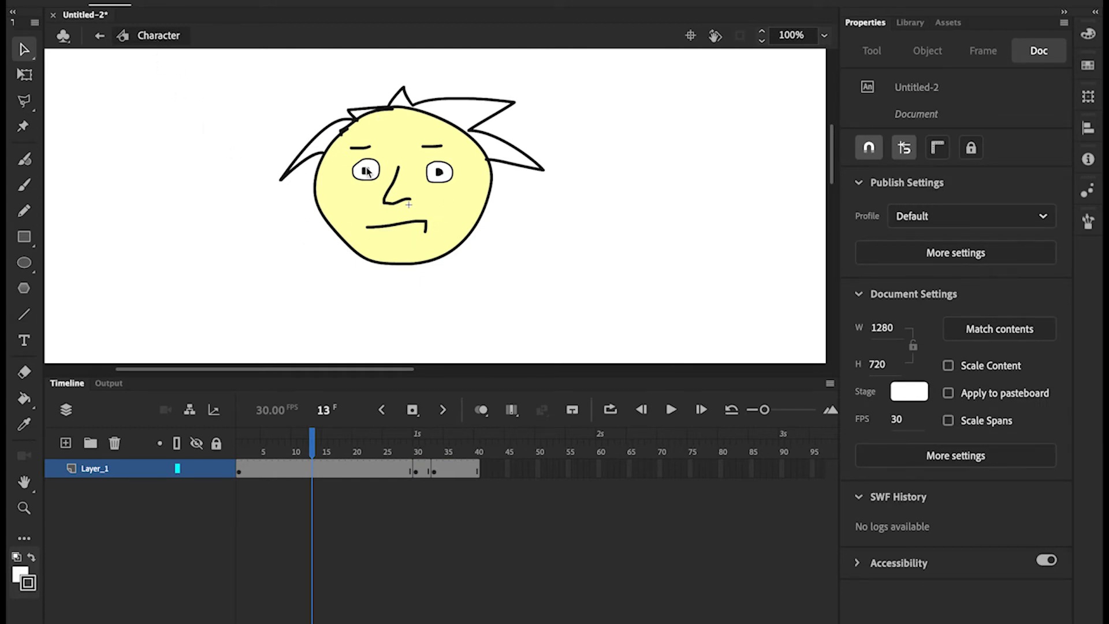
Select both eyebrow strokes and convert them to a Graphic symbol named 'Brows'
{"action": "left_click", "coordinate": [359, 150]}
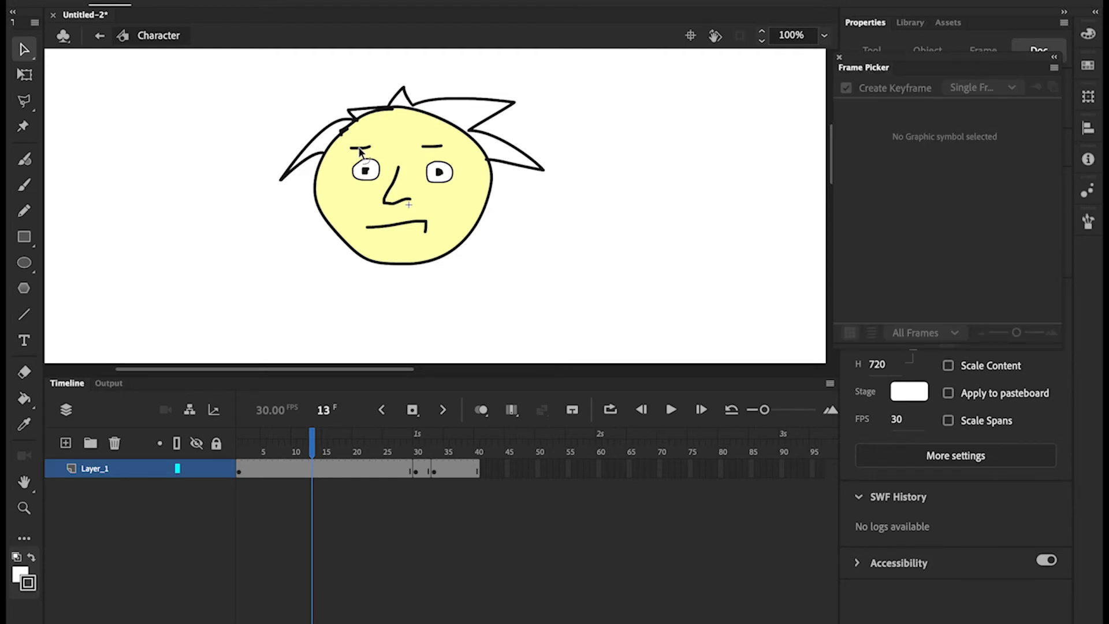
{"action": "left_click", "coordinate": [360, 149]}
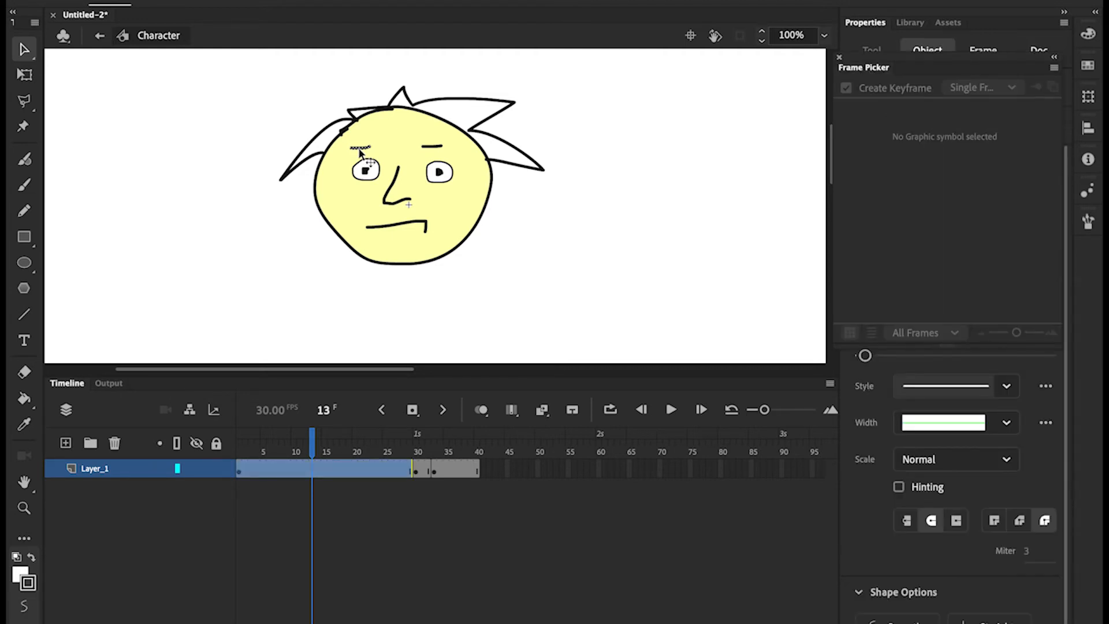
{"action": "left_click", "coordinate": [431, 145], "text": "shift"}
{"action": "left_click", "coordinate": [838, 57]}
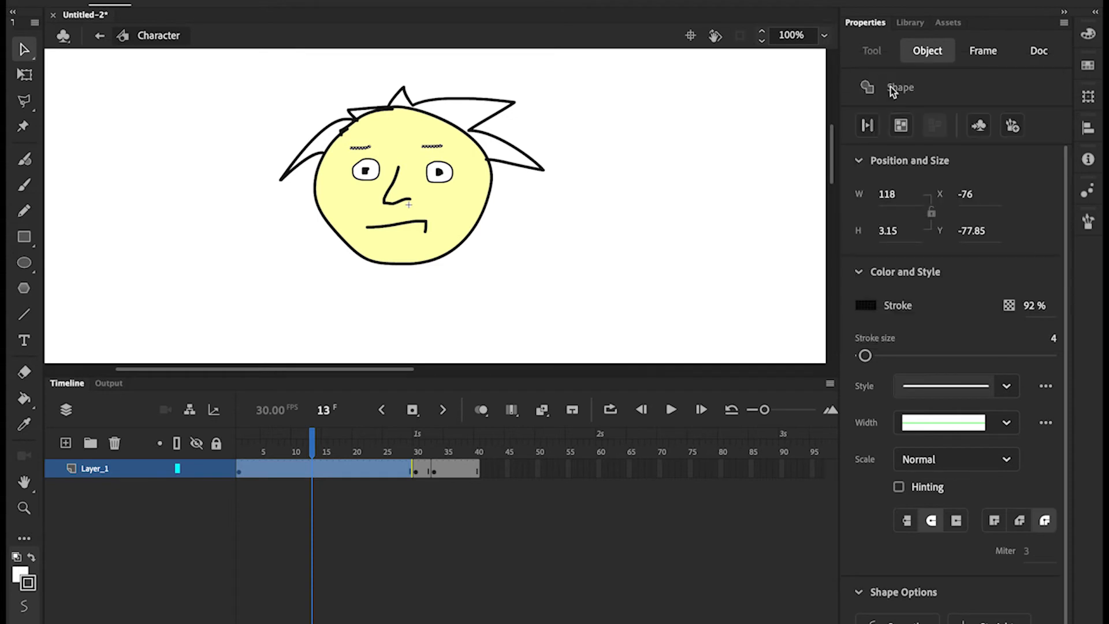
{"action": "left_click", "coordinate": [979, 125]}
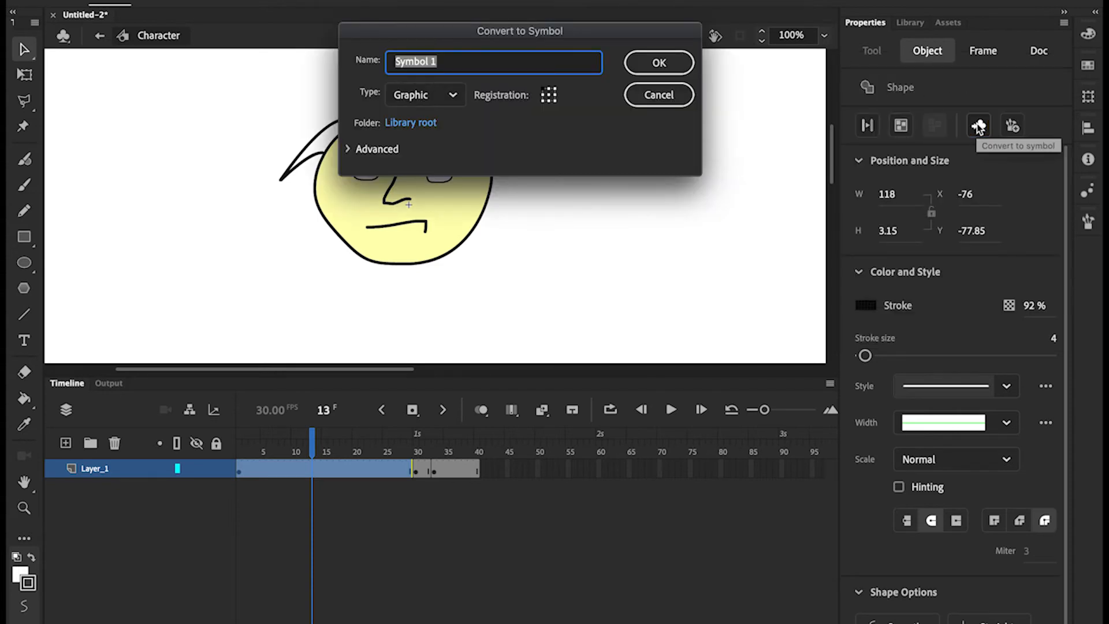
{"action": "type", "text": "Brows"}
{"action": "left_click", "coordinate": [676, 66]}
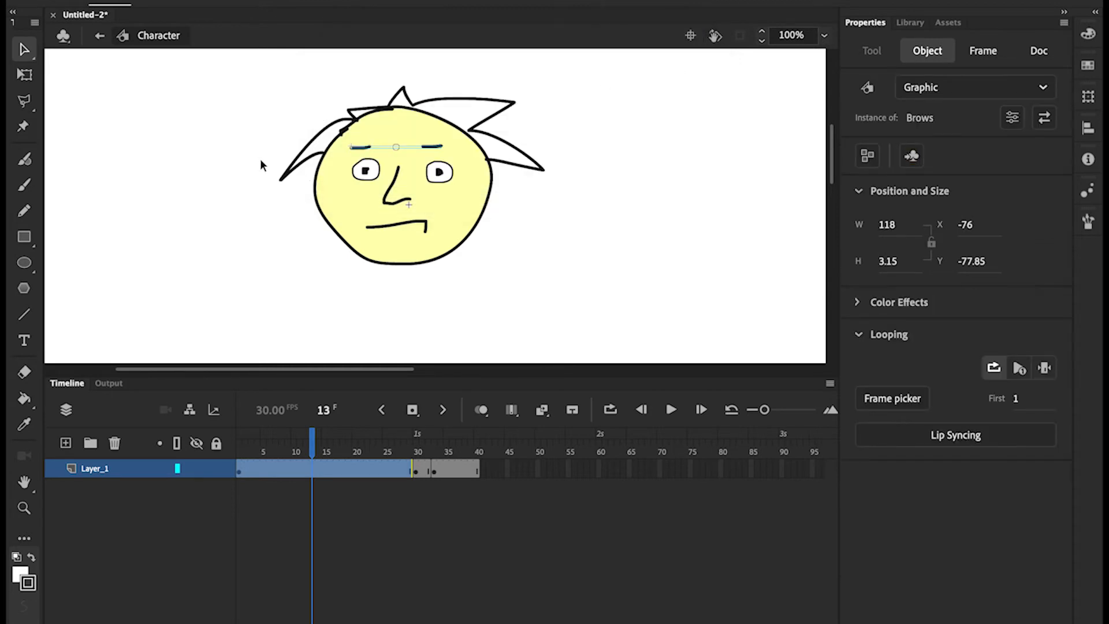
Inside the Brows symbol, insert blank keyframes at frames 2 and 3
{"action": "double_click", "coordinate": [366, 147]}
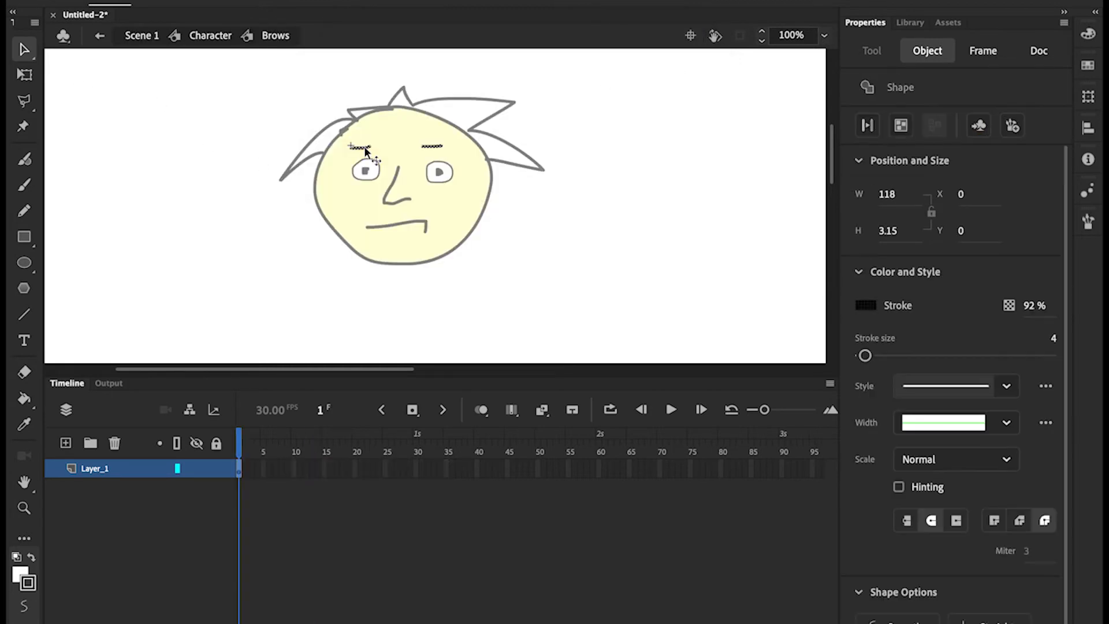
{"action": "left_click", "coordinate": [240, 469]}
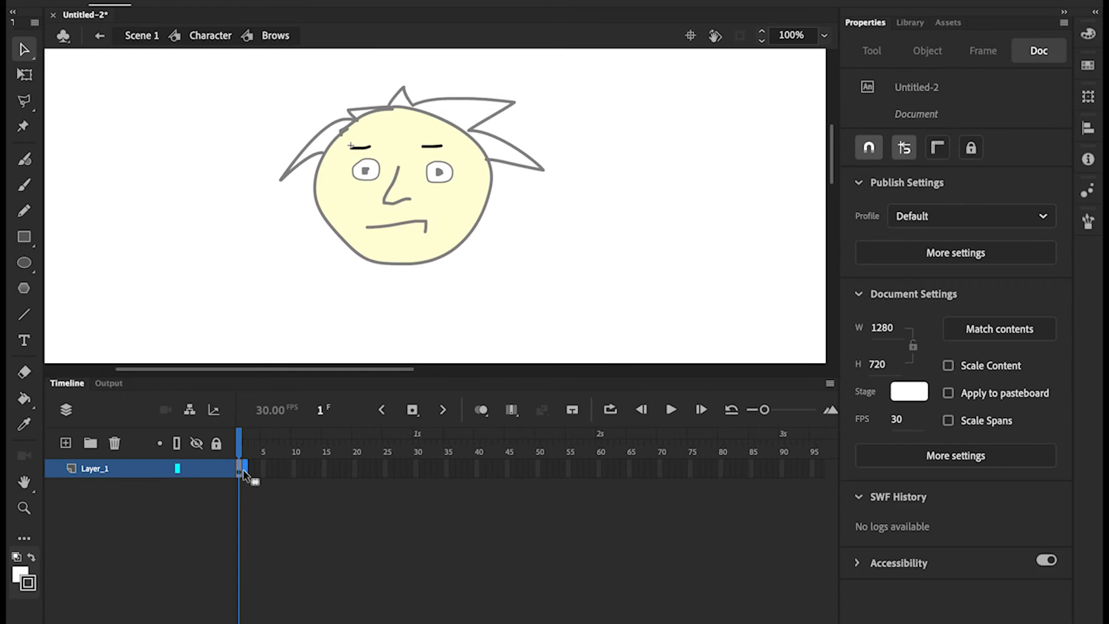
{"action": "right_click", "coordinate": [242, 472]}
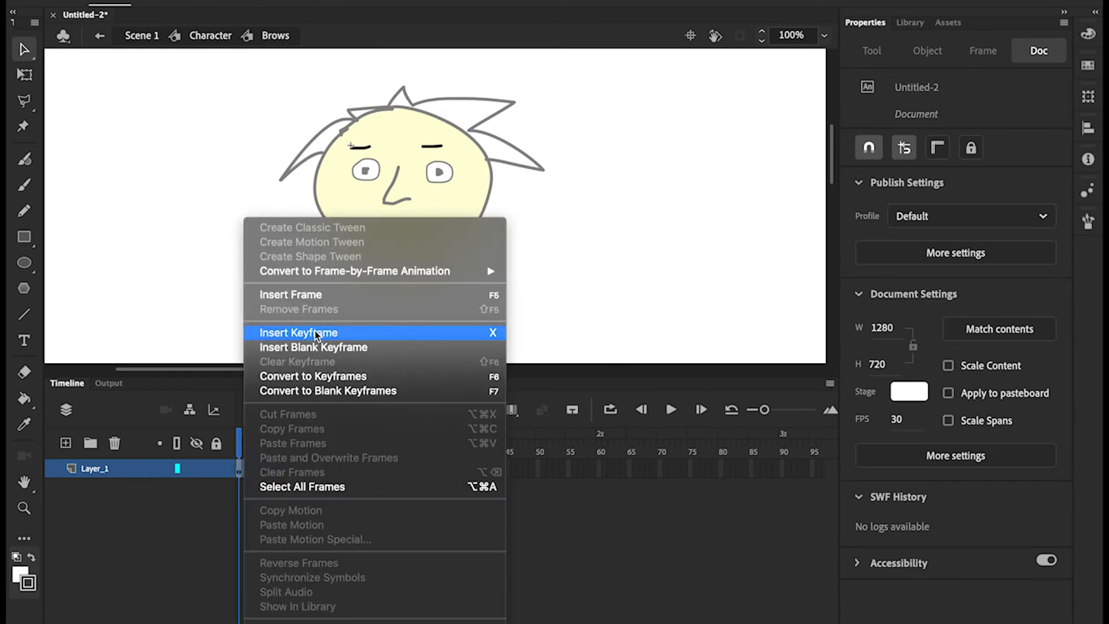
{"action": "left_click", "coordinate": [315, 347]}
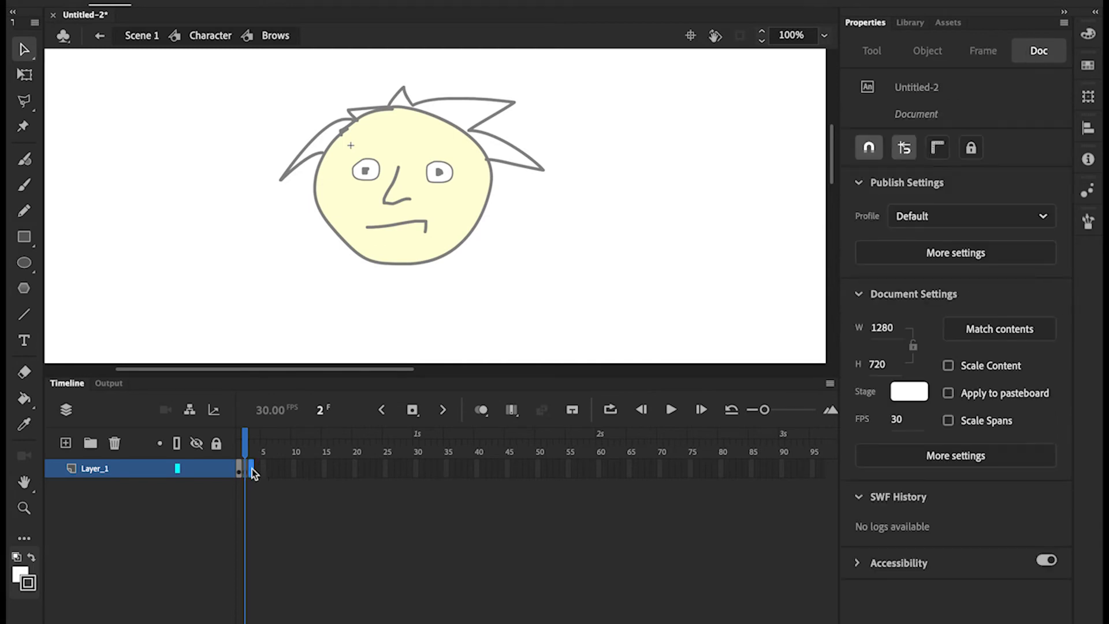
{"action": "right_click", "coordinate": [252, 470]}
{"action": "left_click", "coordinate": [315, 347]}
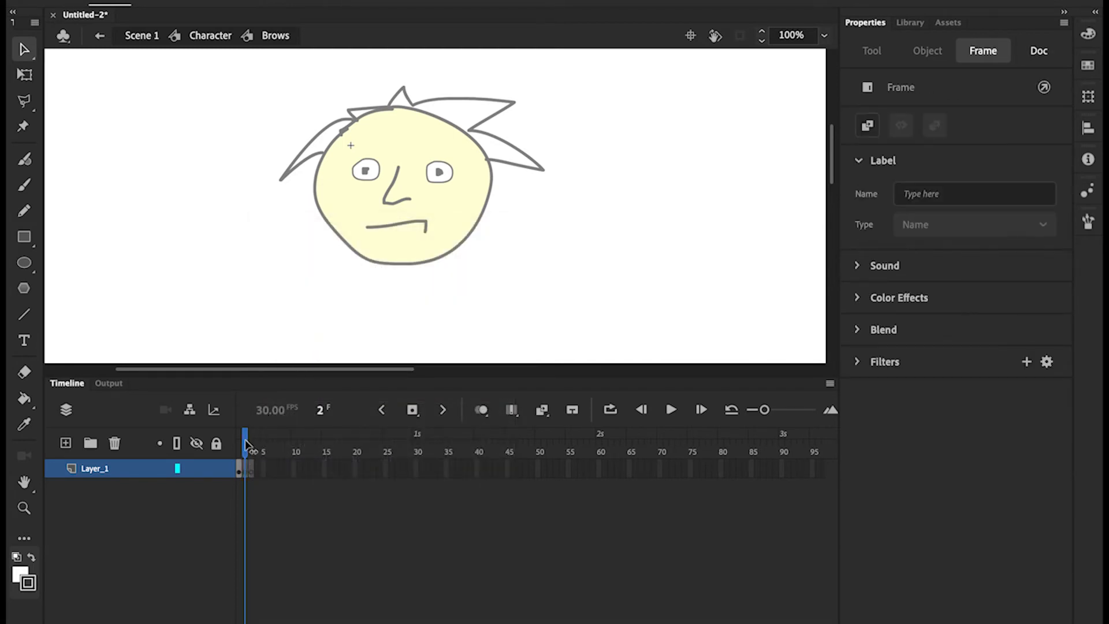
{"action": "left_click_drag", "start_coordinate": [247, 445], "coordinate": [245, 444]}
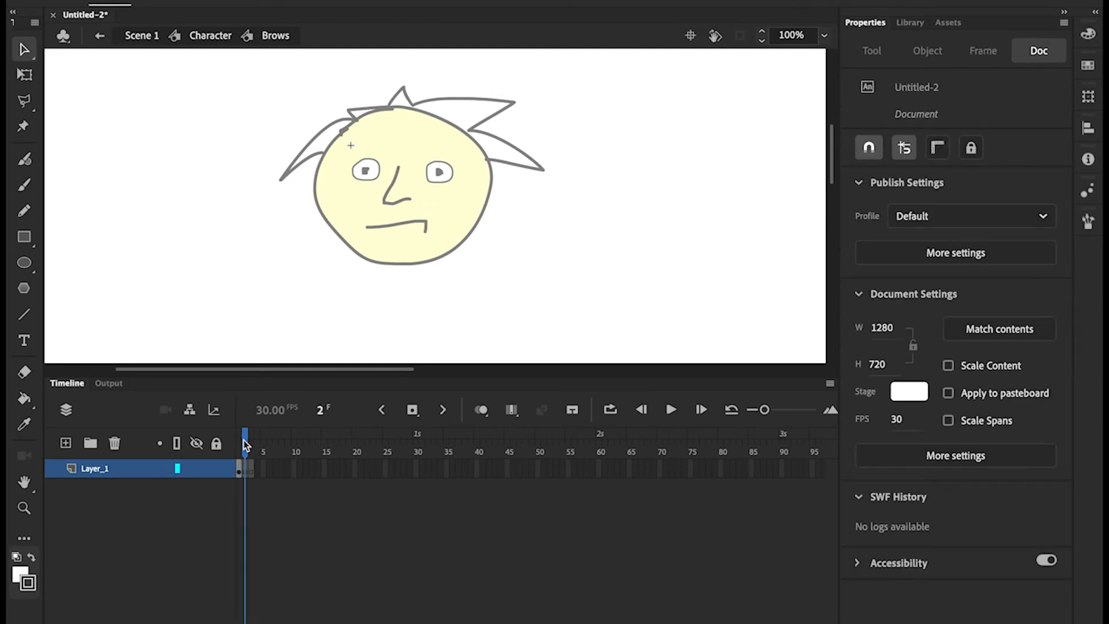
Pencil a straight brow on frame 2 and a raised right, flat left brow pair on frame 3
{"action": "left_click", "coordinate": [24, 213]}
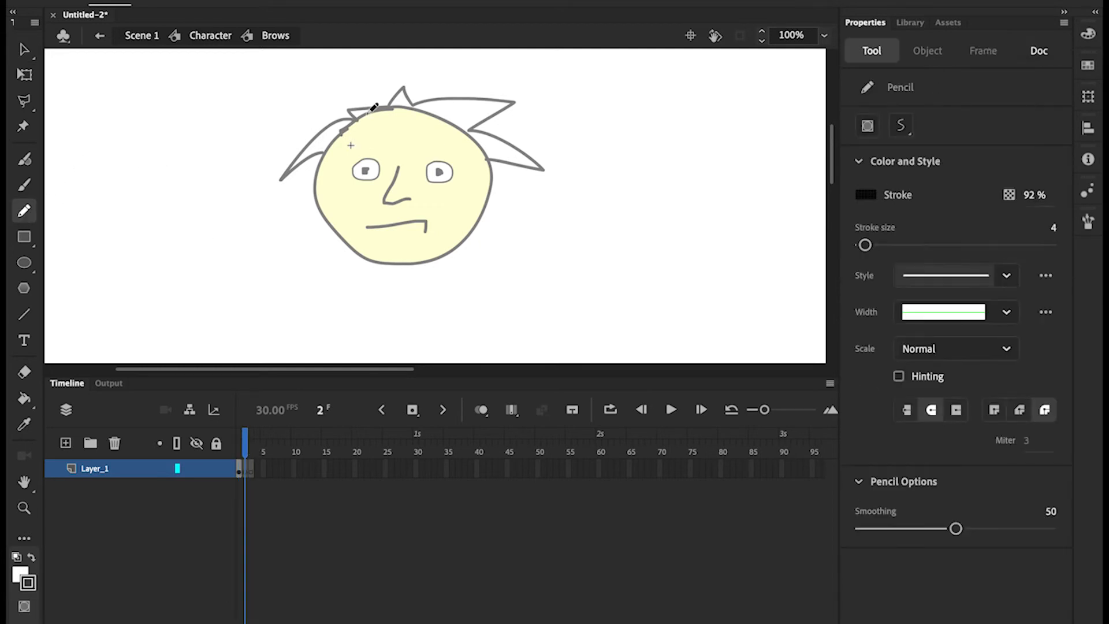
{"action": "left_click_drag", "start_coordinate": [360, 145], "coordinate": [437, 143]}
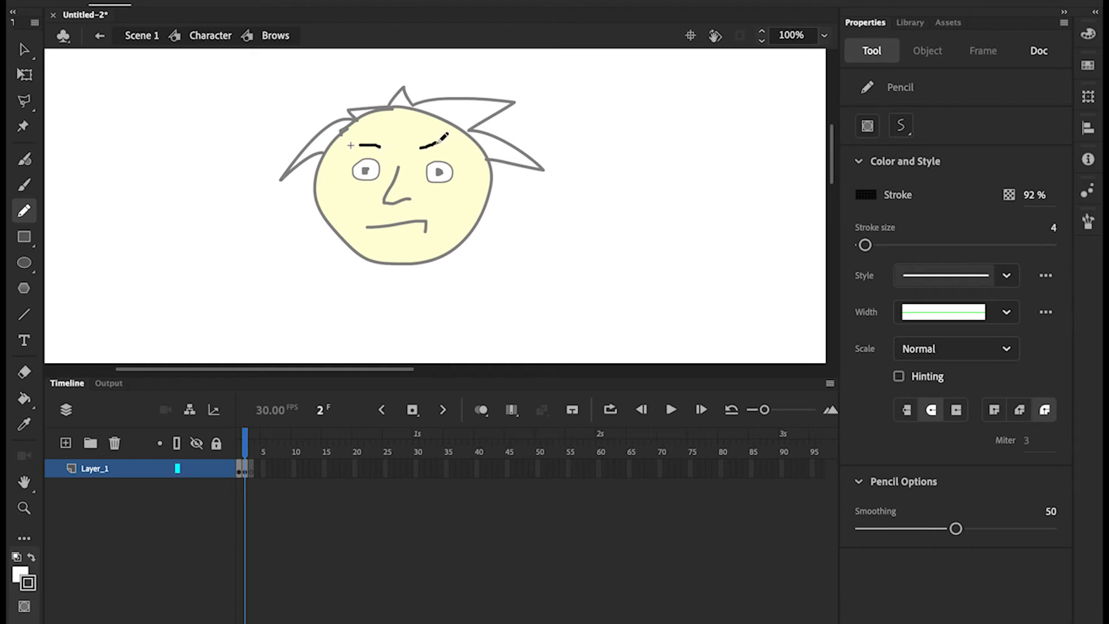
{"action": "left_click", "coordinate": [251, 471]}
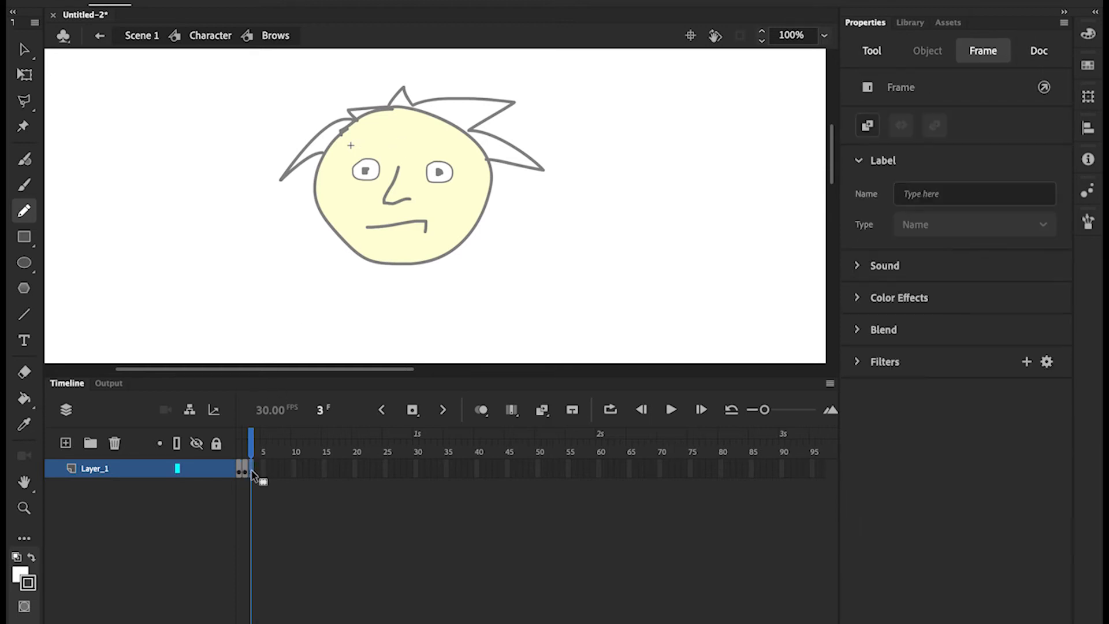
{"action": "left_click_drag", "start_coordinate": [425, 131], "coordinate": [447, 139]}
{"action": "left_click_drag", "start_coordinate": [358, 150], "coordinate": [379, 151]}
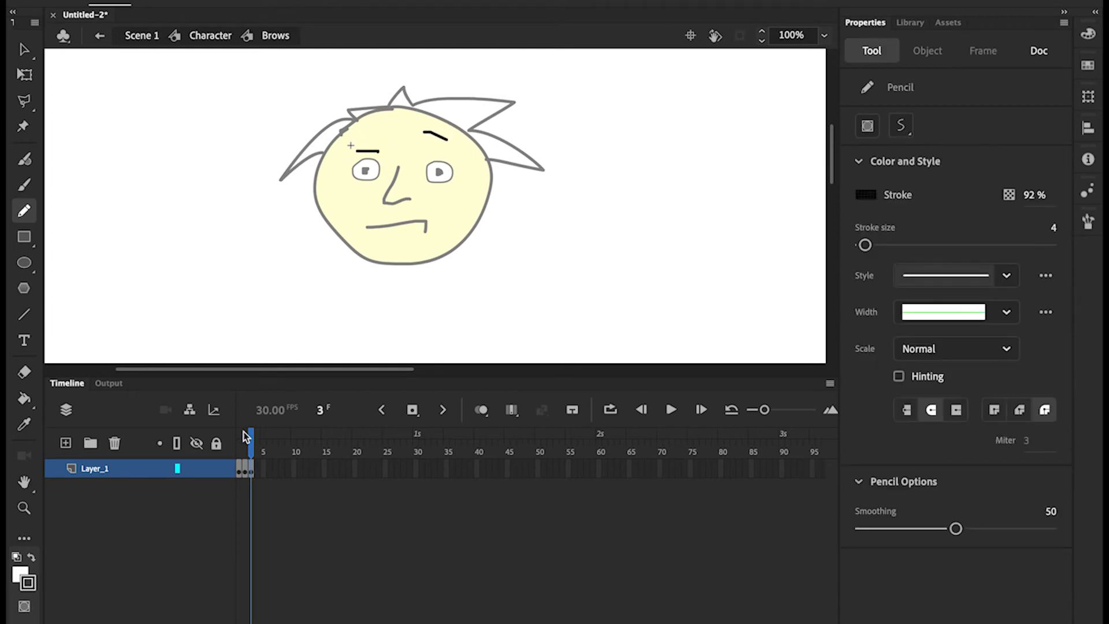
{"action": "left_click", "coordinate": [209, 35]}
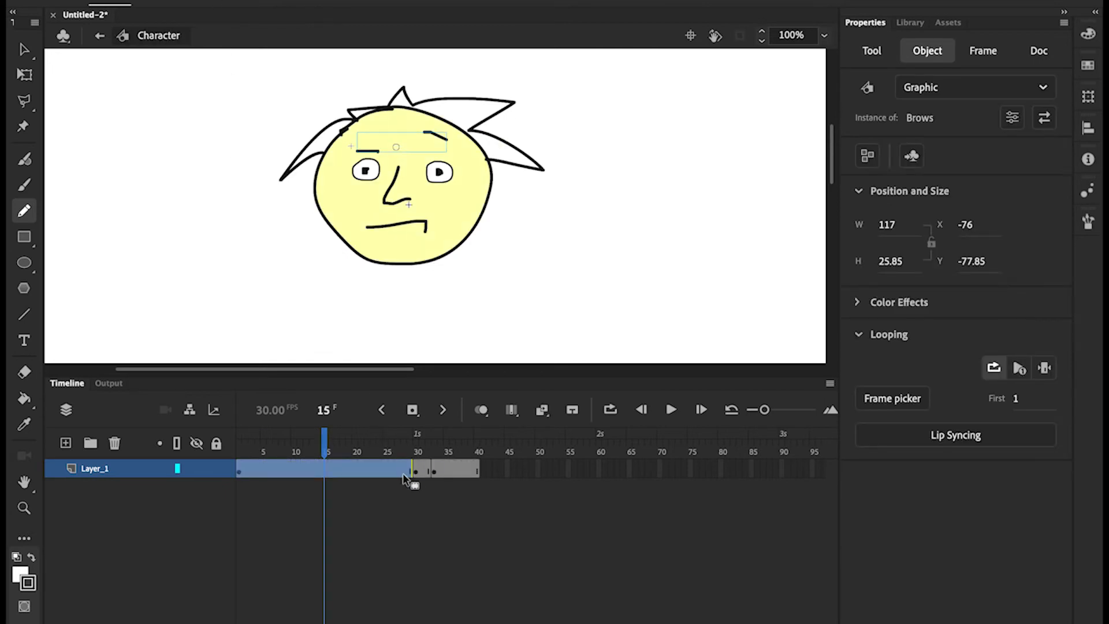
Check the Brows artwork, then set the Brows instance's looping to Single Frame in Character
{"action": "left_click", "coordinate": [24, 49]}
{"action": "left_click", "coordinate": [141, 204]}
{"action": "left_click", "coordinate": [250, 469]}
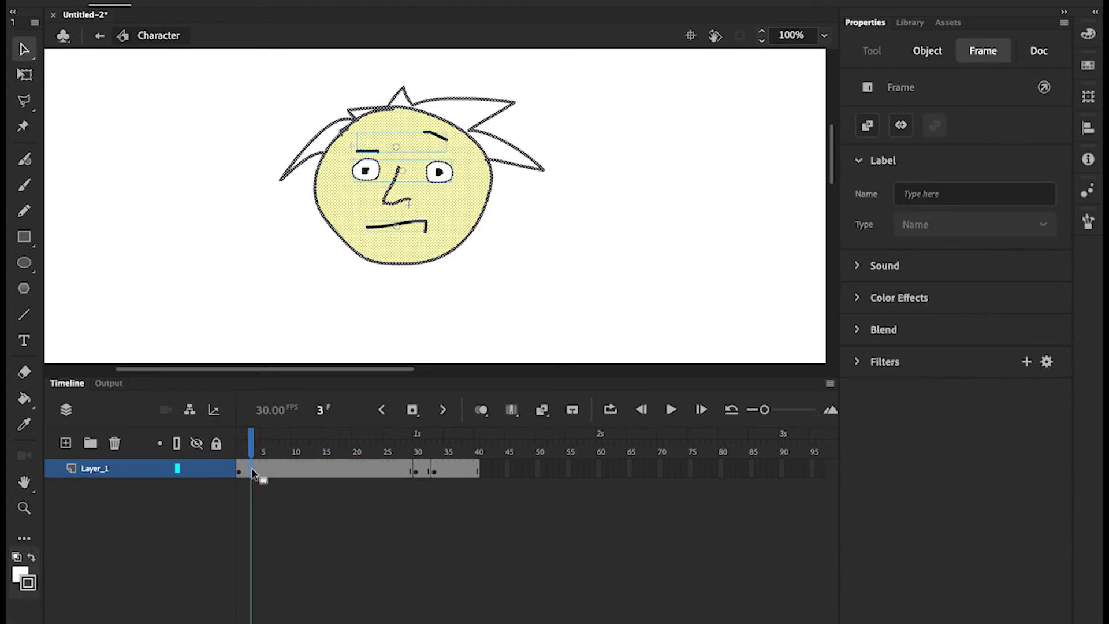
{"action": "left_click", "coordinate": [240, 475]}
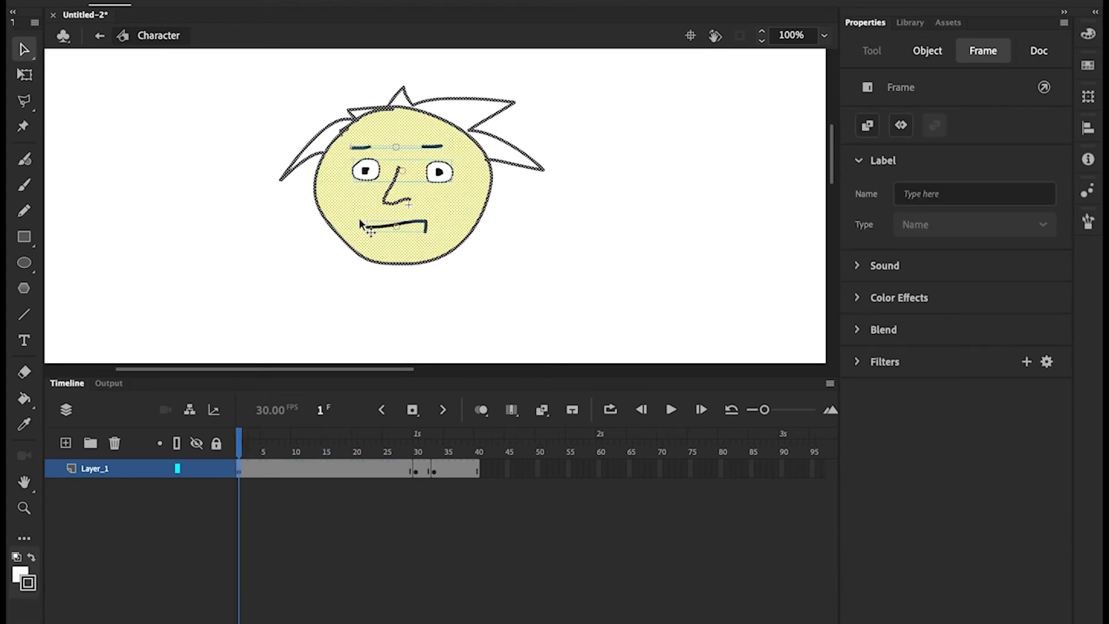
{"action": "left_click", "coordinate": [430, 149]}
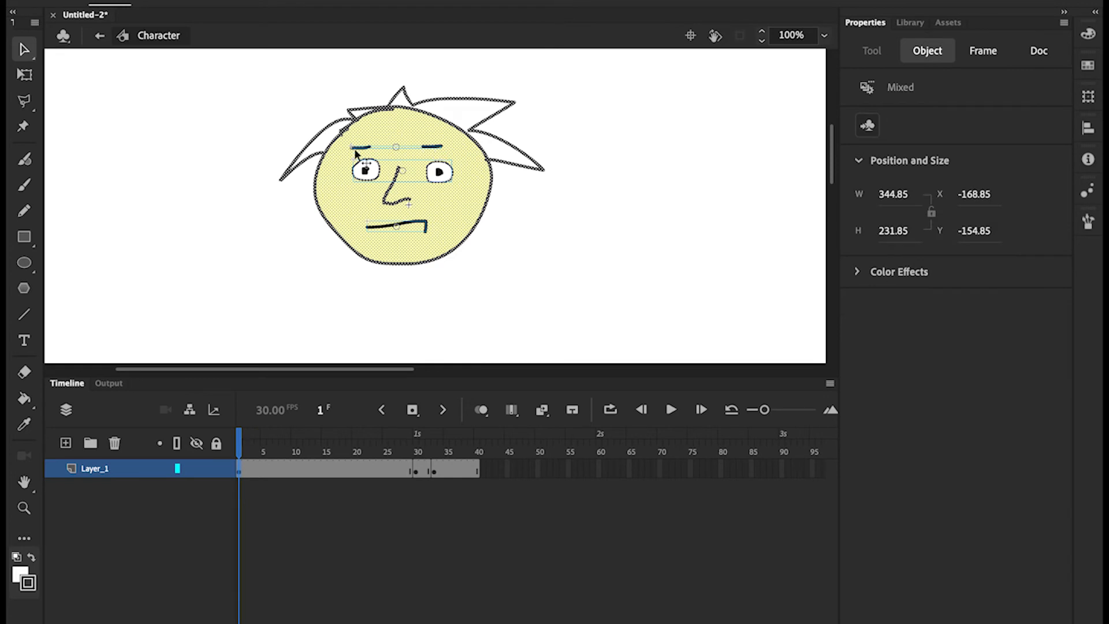
{"action": "double_click", "coordinate": [430, 149]}
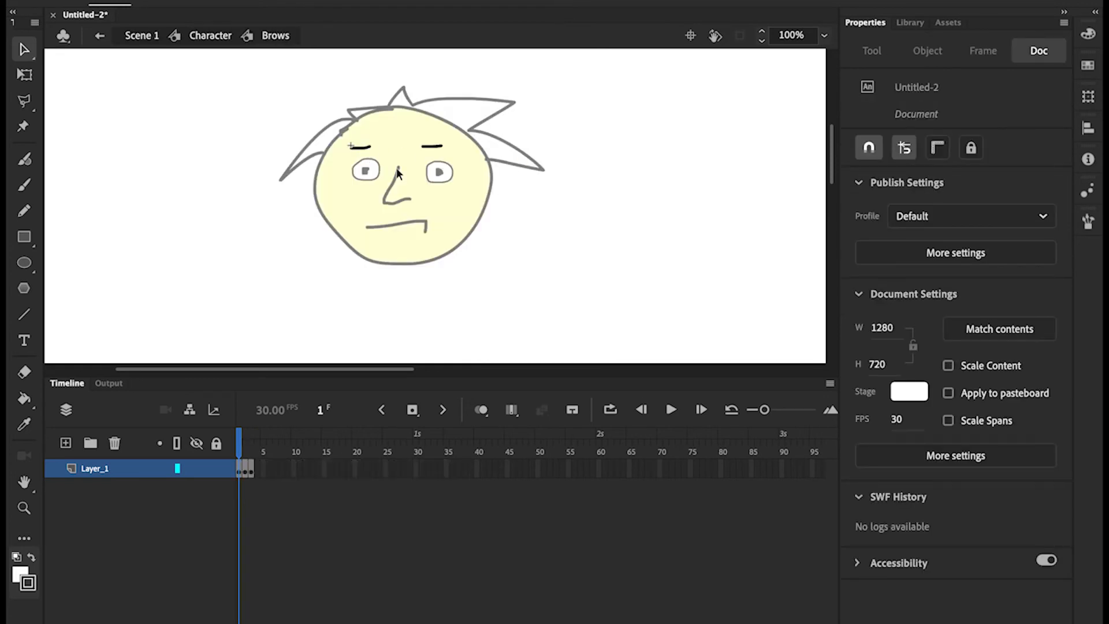
{"action": "left_click", "coordinate": [435, 147]}
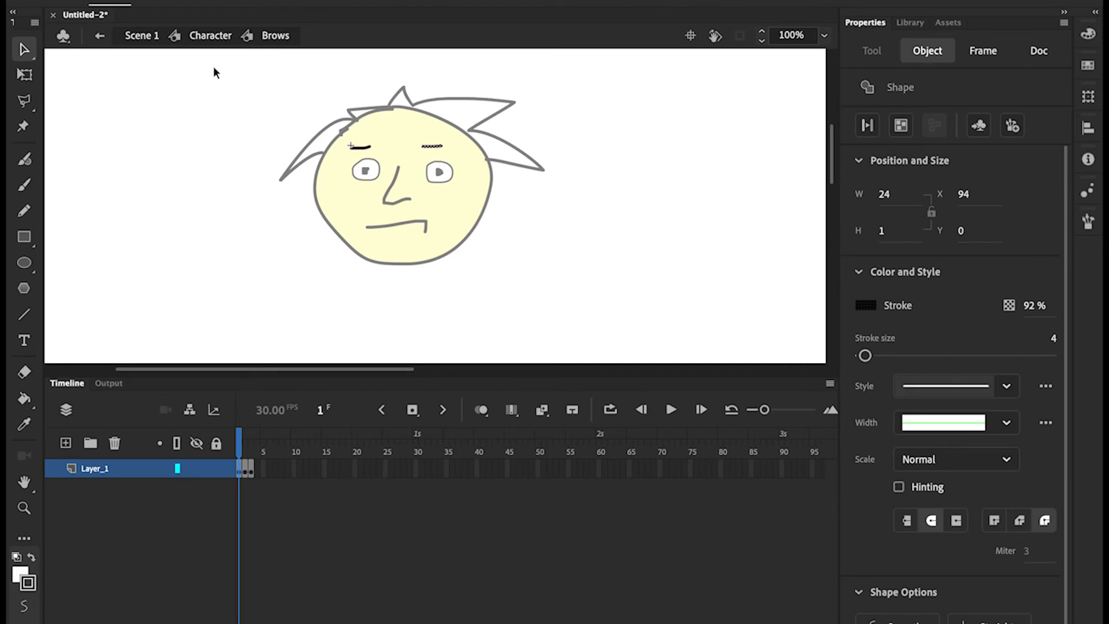
{"action": "left_click", "coordinate": [209, 37]}
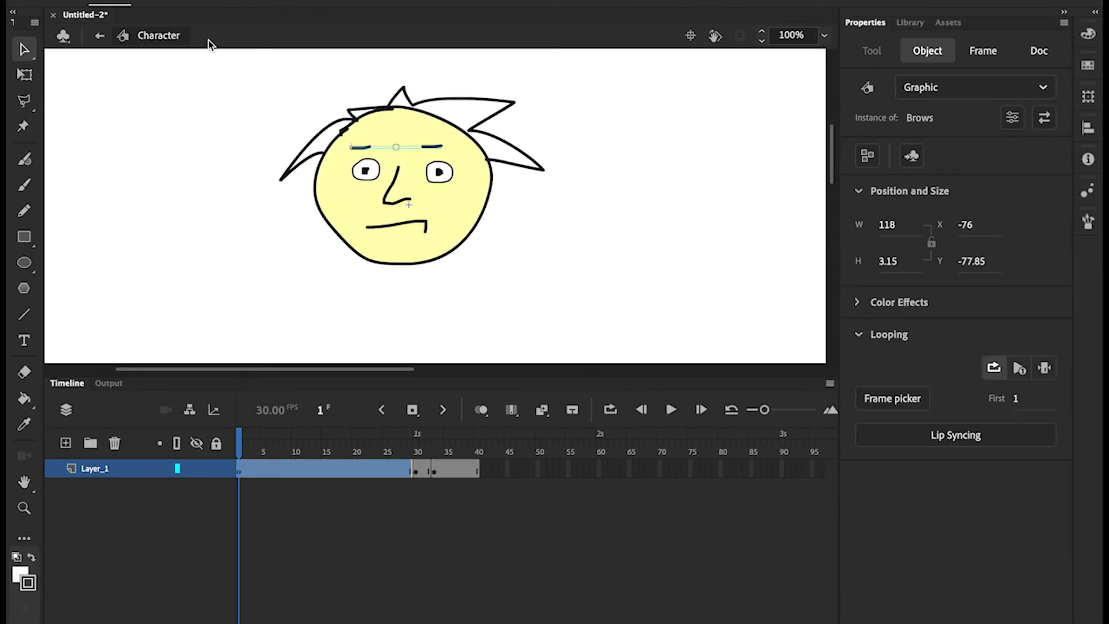
{"action": "left_click", "coordinate": [1044, 369]}
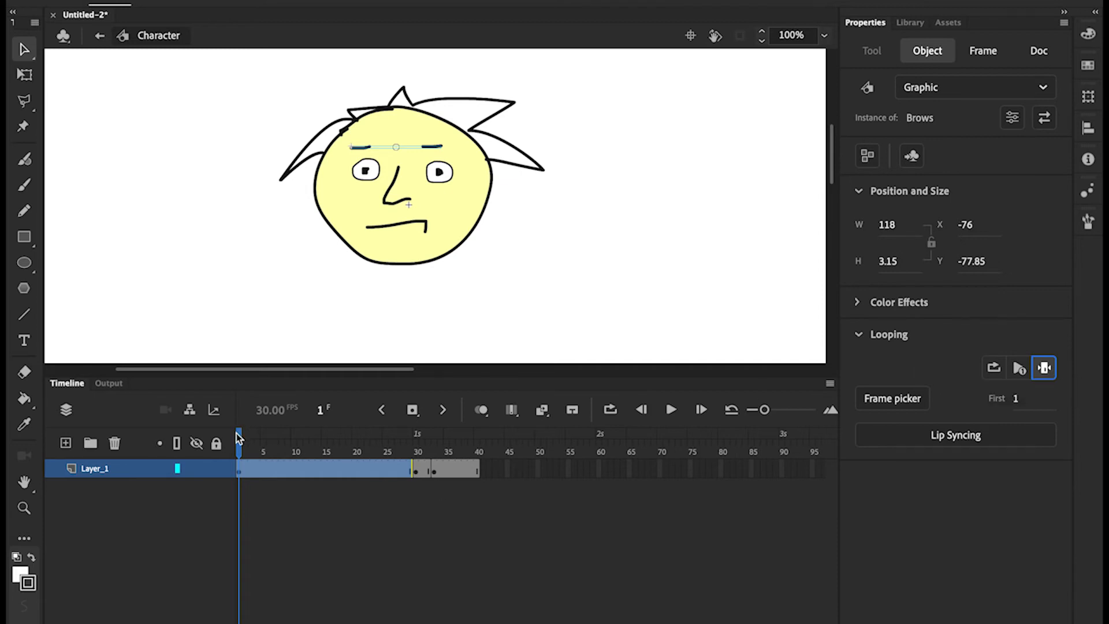
At frame 11, switch the Brows instance to pose 2 and preview the change
{"action": "left_click_drag", "start_coordinate": [238, 439], "coordinate": [263, 439]}
{"action": "left_click", "coordinate": [248, 479]}
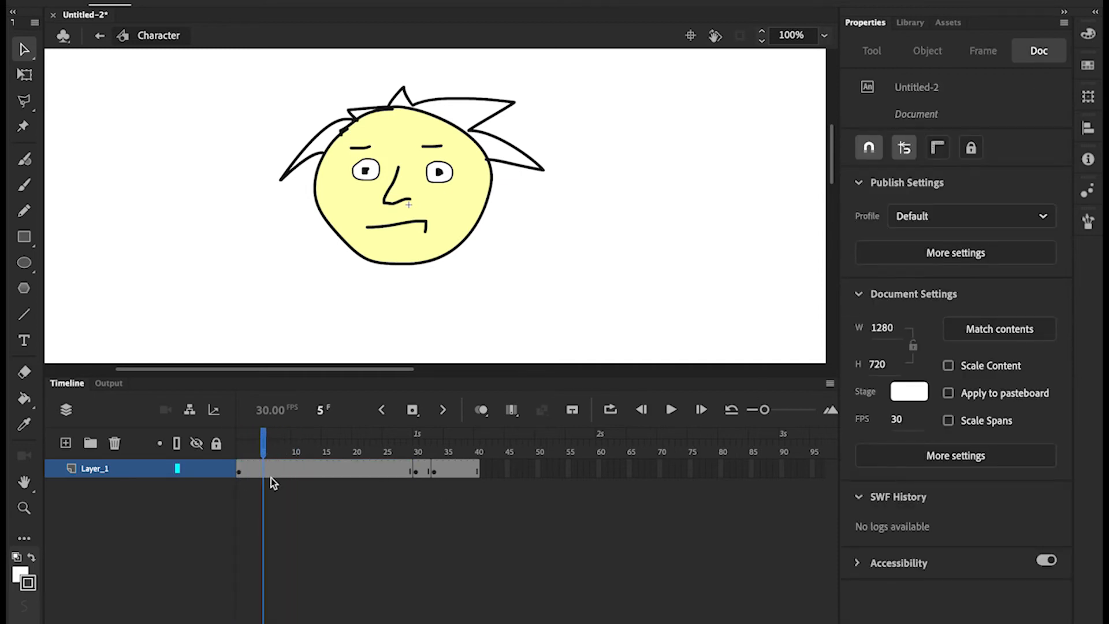
{"action": "left_click", "coordinate": [300, 472]}
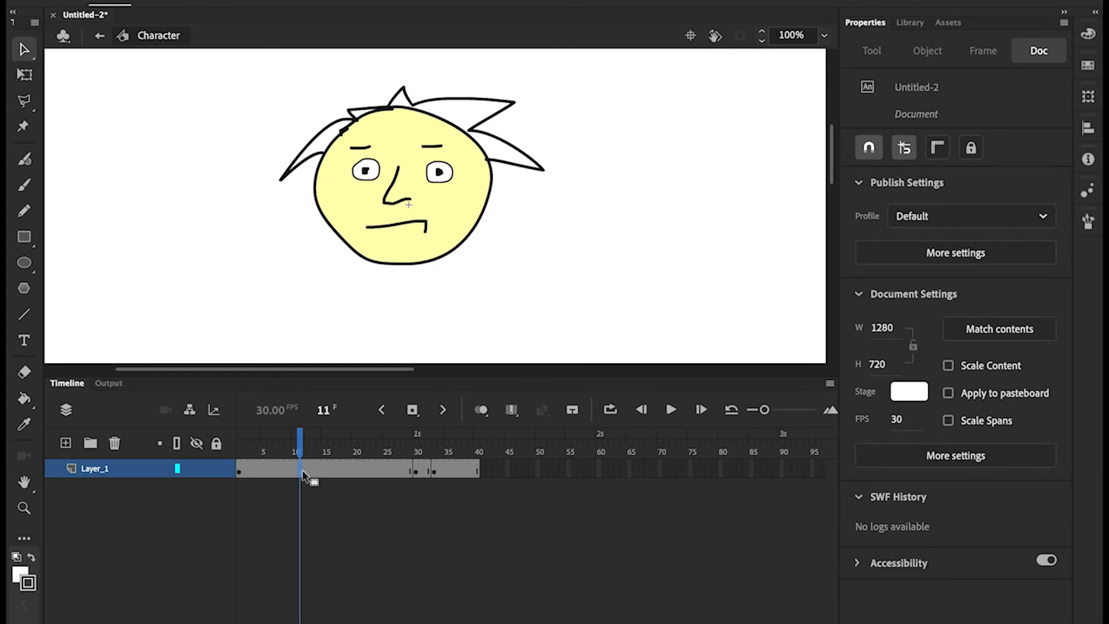
{"action": "left_click", "coordinate": [265, 283]}
{"action": "left_click", "coordinate": [363, 147]}
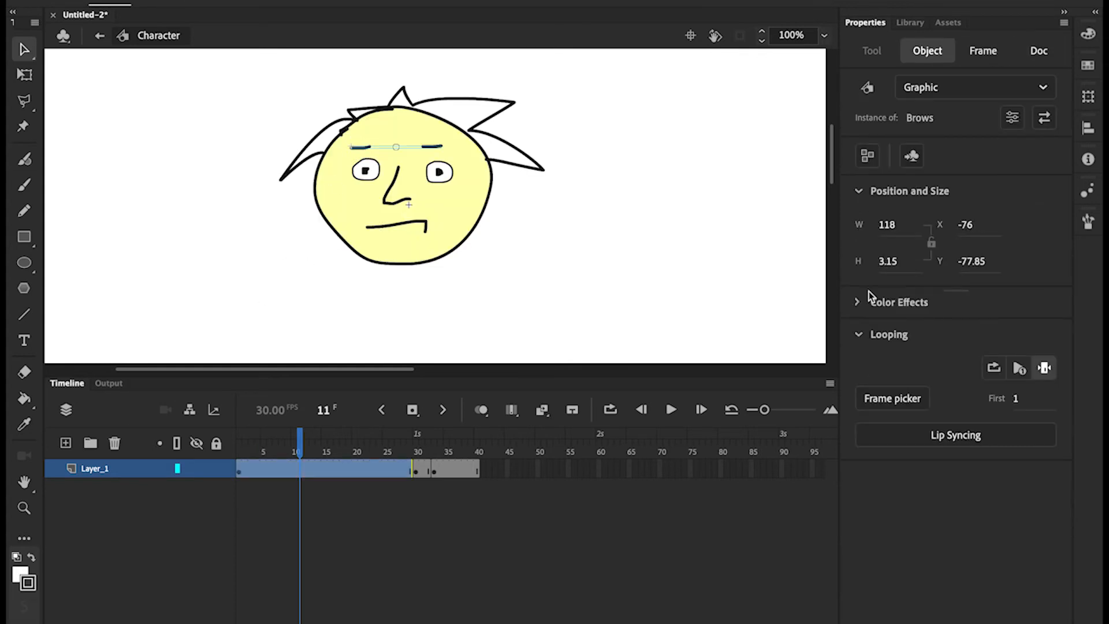
{"action": "left_click", "coordinate": [892, 398]}
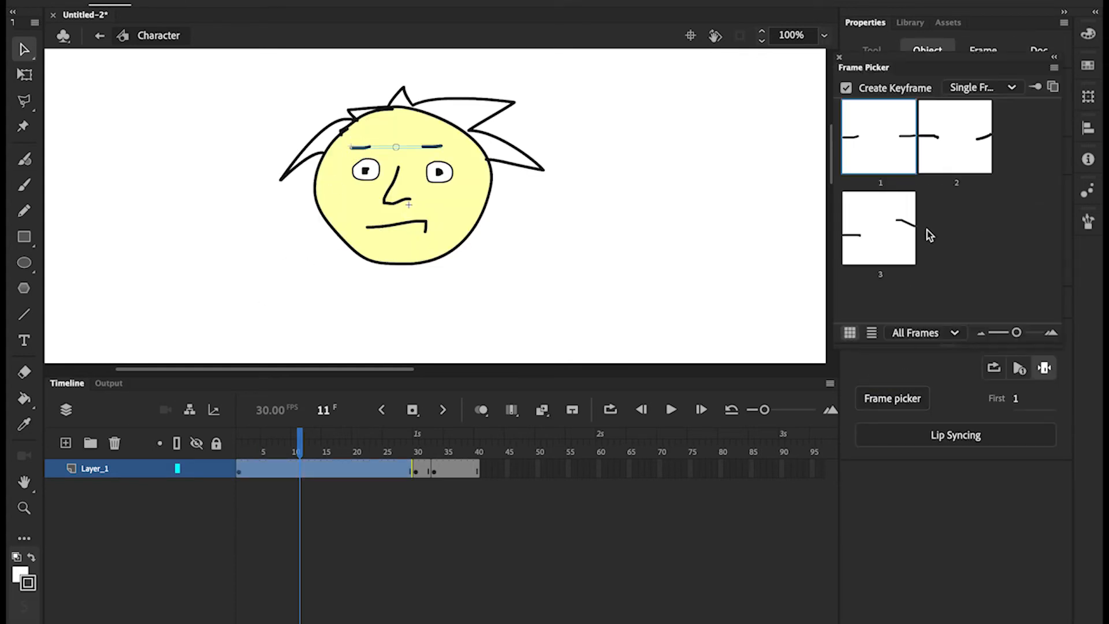
{"action": "left_click", "coordinate": [949, 155]}
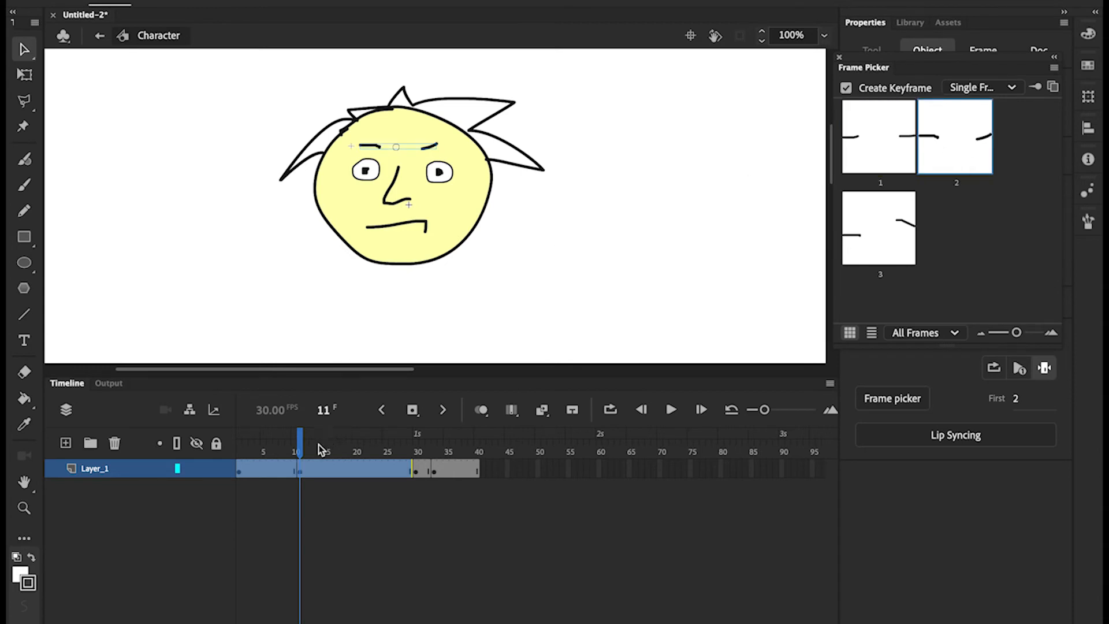
{"action": "left_click_drag", "start_coordinate": [300, 438], "coordinate": [345, 434]}
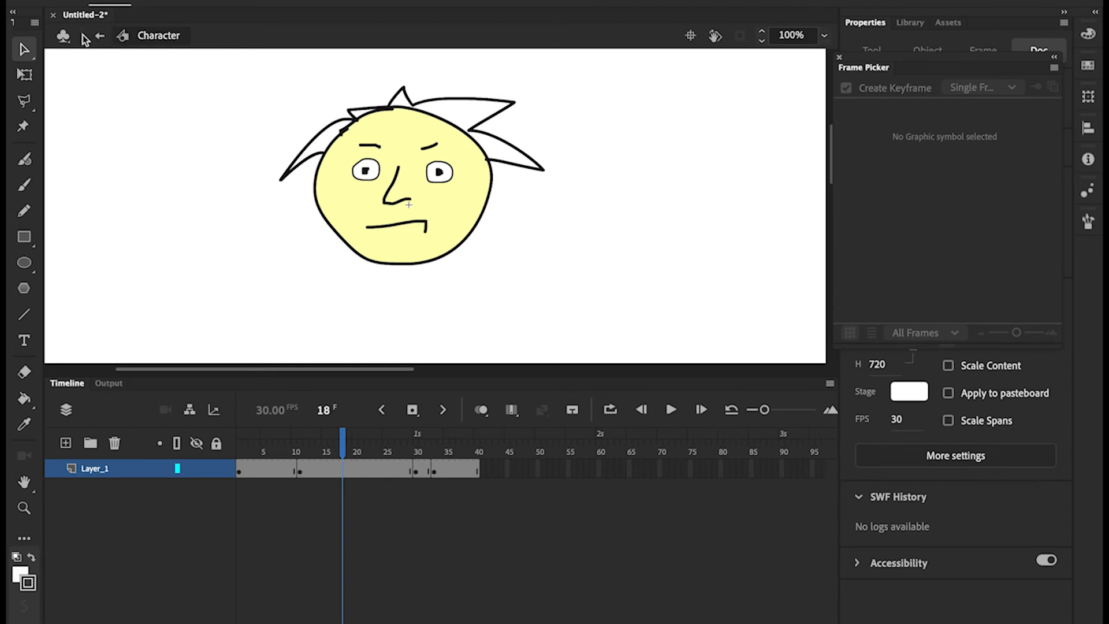
Return to Scene 1 and drag the Character symbol from the Library onto the stage
{"action": "left_click", "coordinate": [99, 37]}
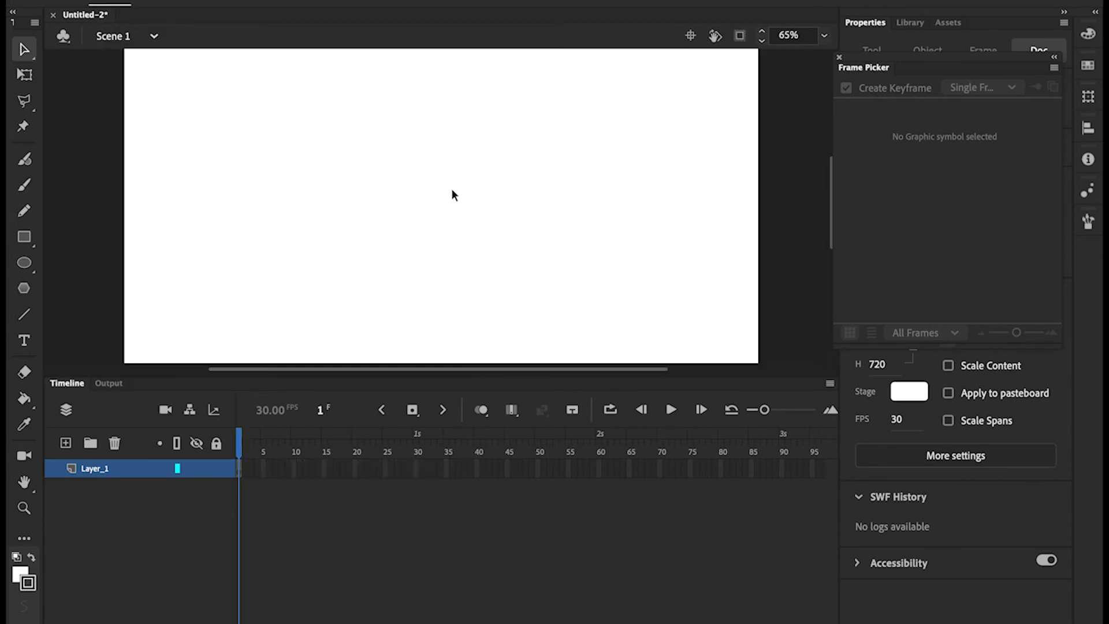
{"action": "left_click", "coordinate": [839, 57]}
{"action": "left_click", "coordinate": [912, 22]}
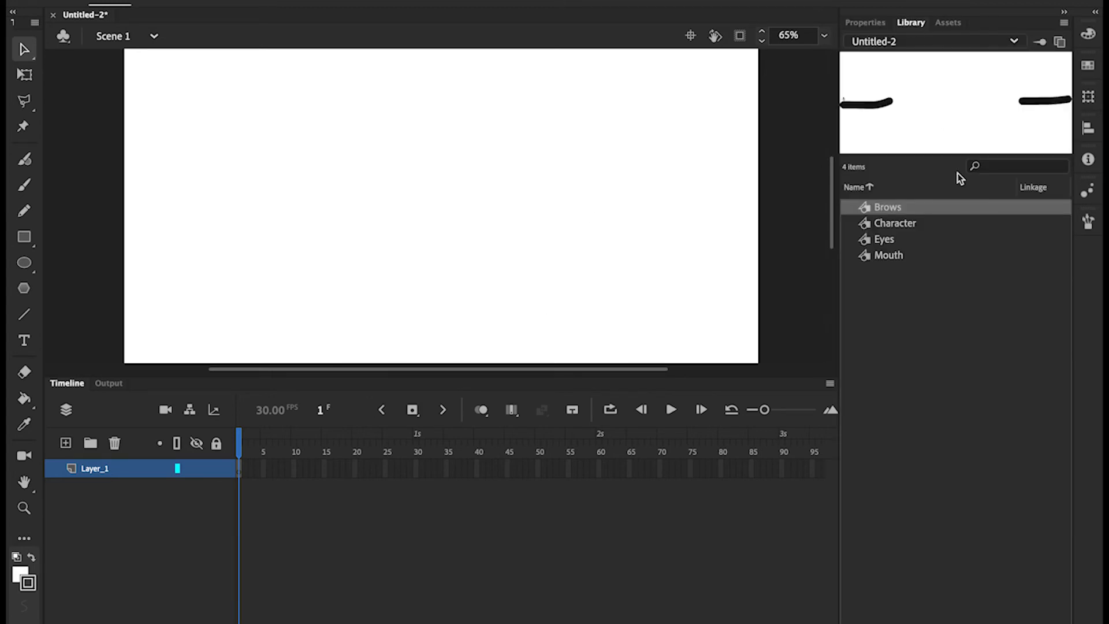
{"action": "left_click", "coordinate": [892, 223]}
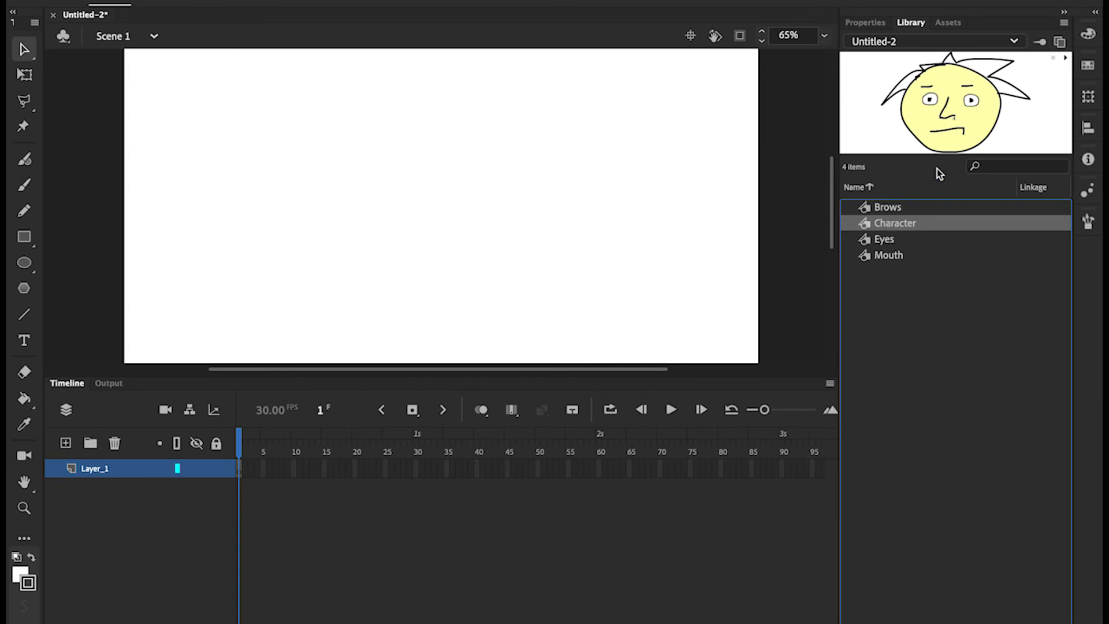
{"action": "left_click_drag", "start_coordinate": [974, 118], "coordinate": [425, 230]}
Extend Layer_1 to frame 40 and move the Character instance just off the stage to the right
{"action": "left_click", "coordinate": [477, 469]}
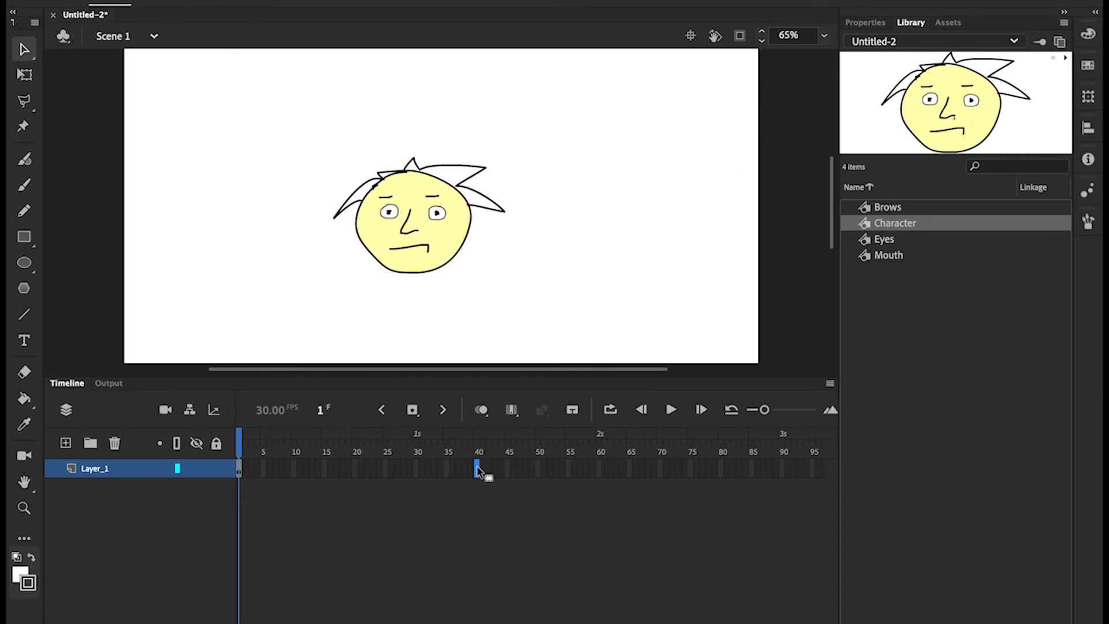
{"action": "right_click", "coordinate": [478, 471]}
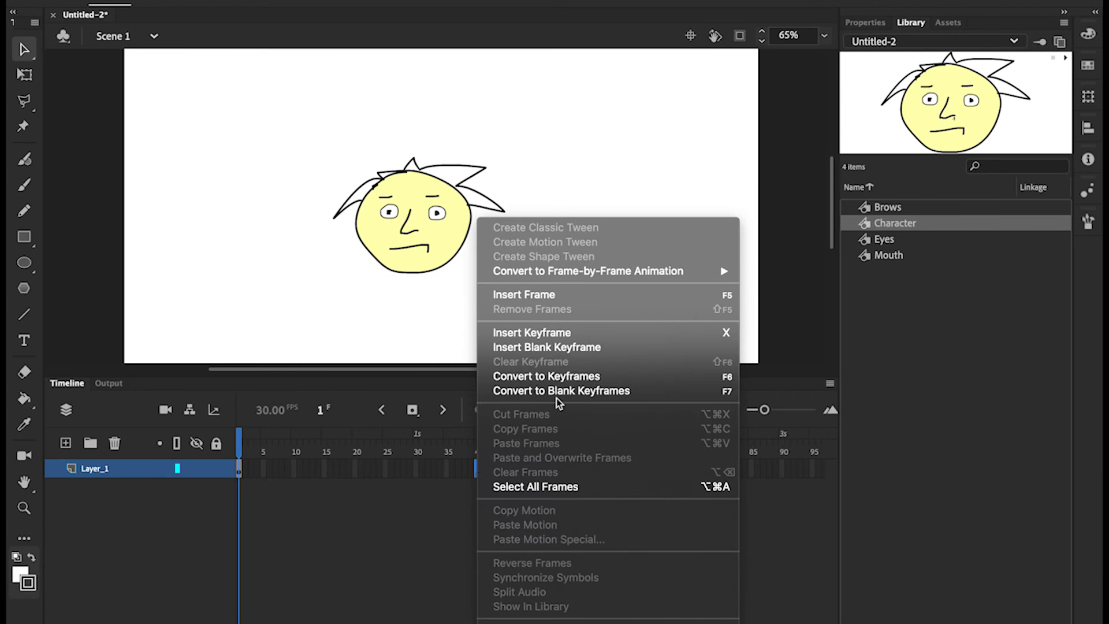
{"action": "left_click", "coordinate": [532, 296]}
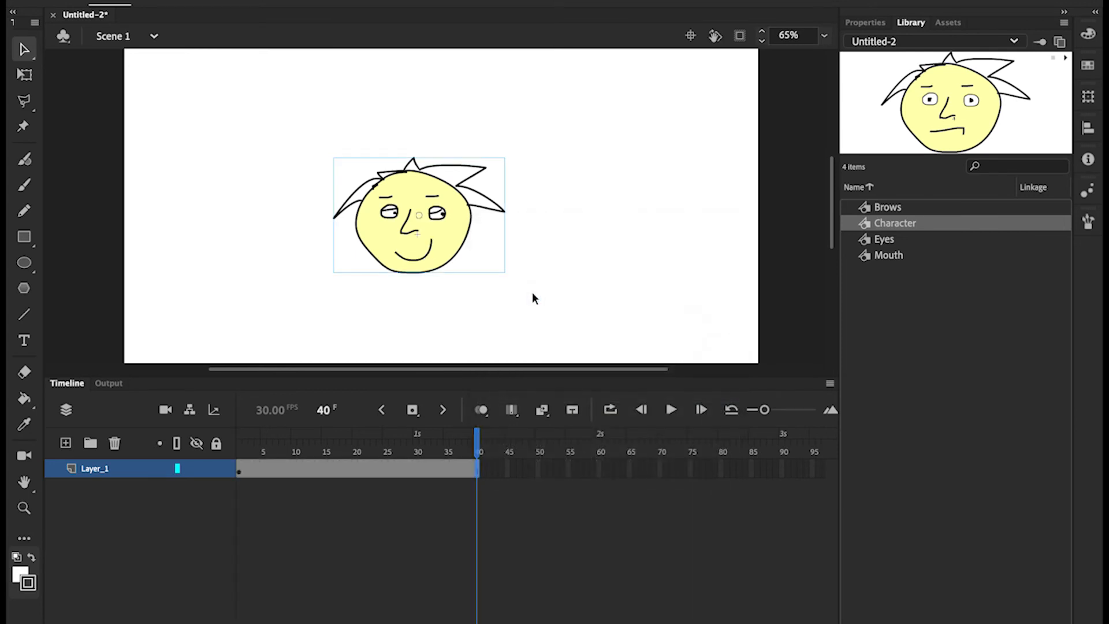
{"action": "left_click", "coordinate": [368, 440]}
{"action": "mouse_move", "coordinate": [368, 441]}
{"action": "left_mouse_down"}
{"action": "mouse_move", "coordinate": [237, 438]}
{"action": "mouse_move", "coordinate": [448, 439]}
{"action": "mouse_move", "coordinate": [224, 429]}
{"action": "mouse_move", "coordinate": [370, 436]}
{"action": "left_mouse_up"}
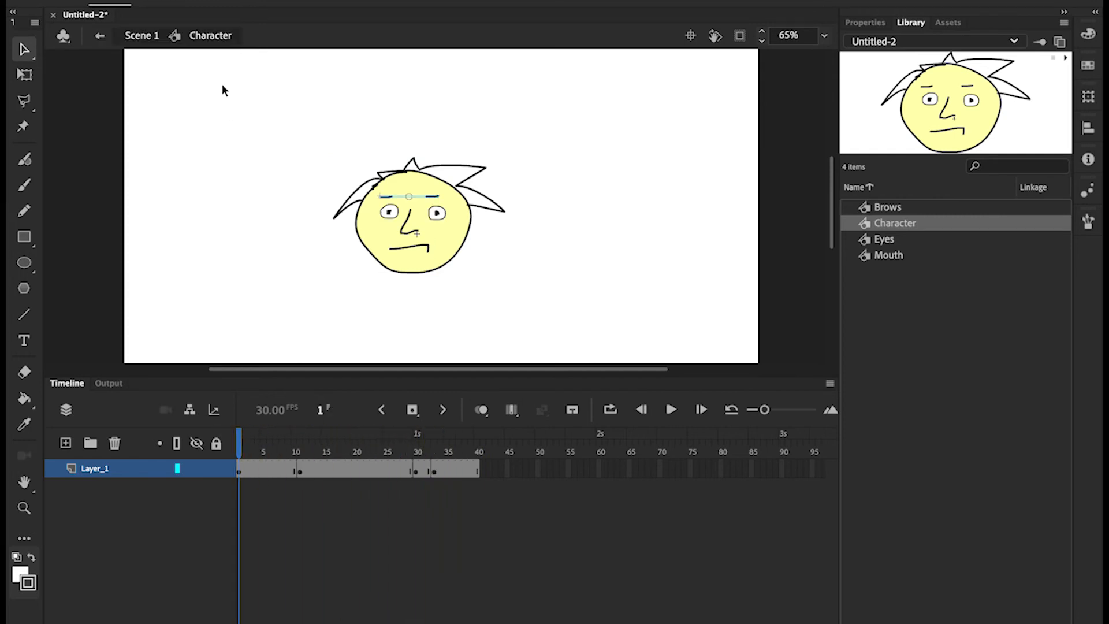
{"action": "left_click", "coordinate": [139, 35]}
{"action": "left_click_drag", "start_coordinate": [432, 231], "coordinate": [861, 223]}
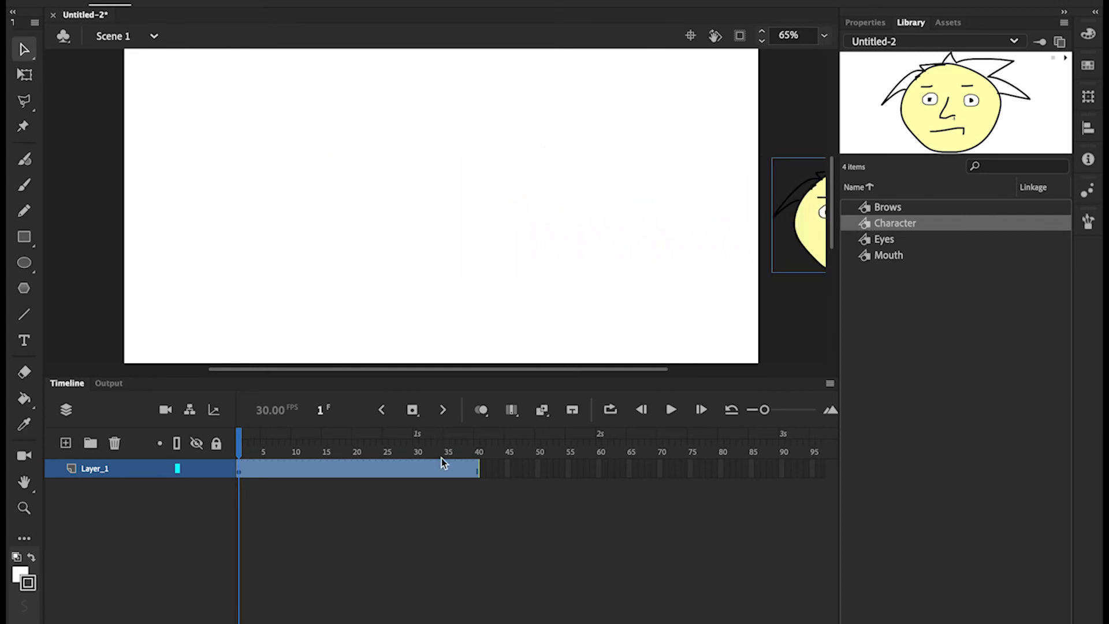
Add a frame-37 keyframe with the character at stage left and create a classic tween between them
{"action": "left_click", "coordinate": [458, 470]}
{"action": "right_click", "coordinate": [457, 471]}
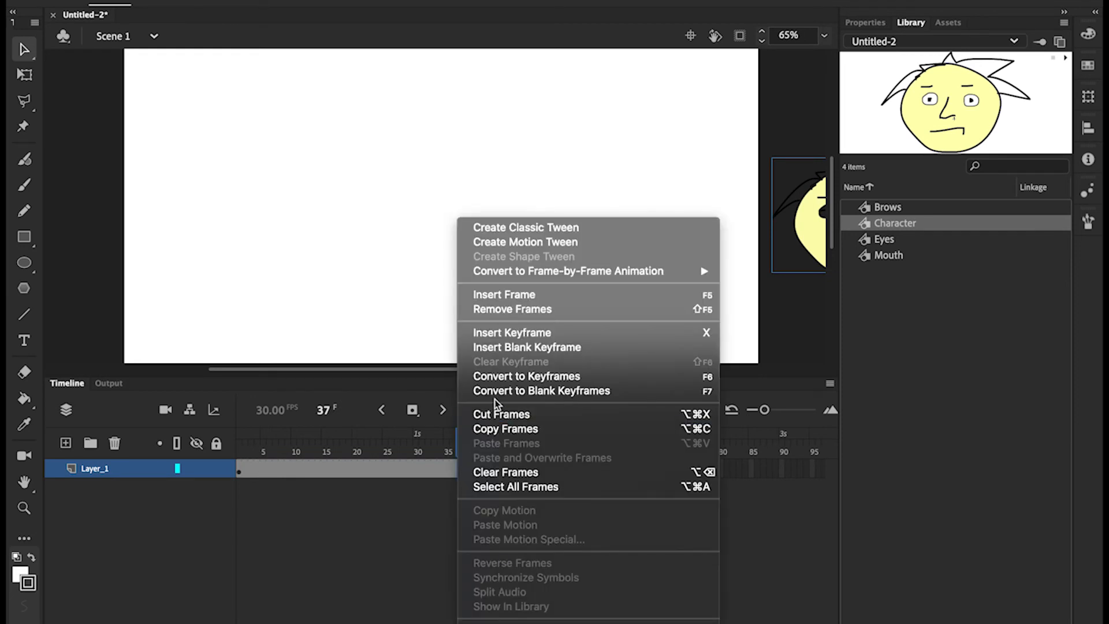
{"action": "left_click", "coordinate": [501, 334]}
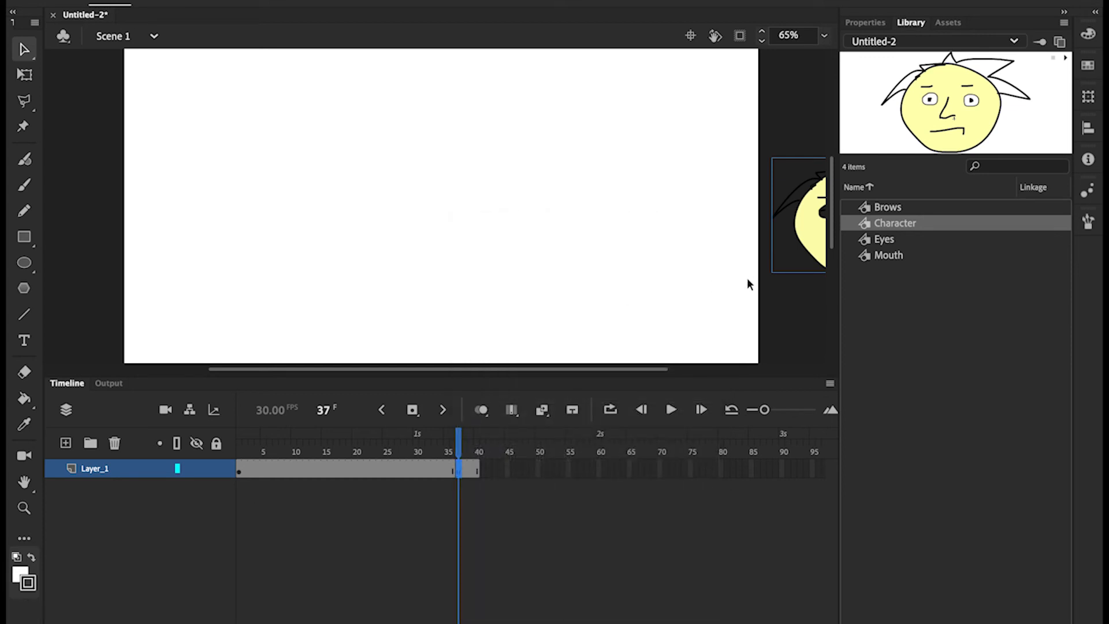
{"action": "left_click_drag", "start_coordinate": [788, 265], "coordinate": [216, 266]}
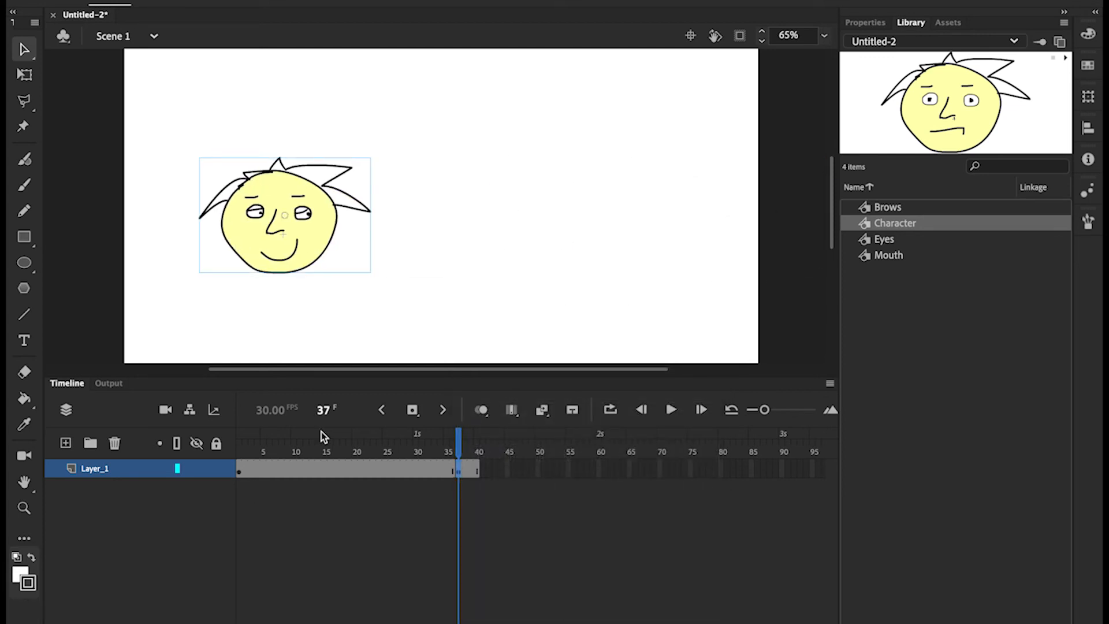
{"action": "right_click", "coordinate": [323, 466]}
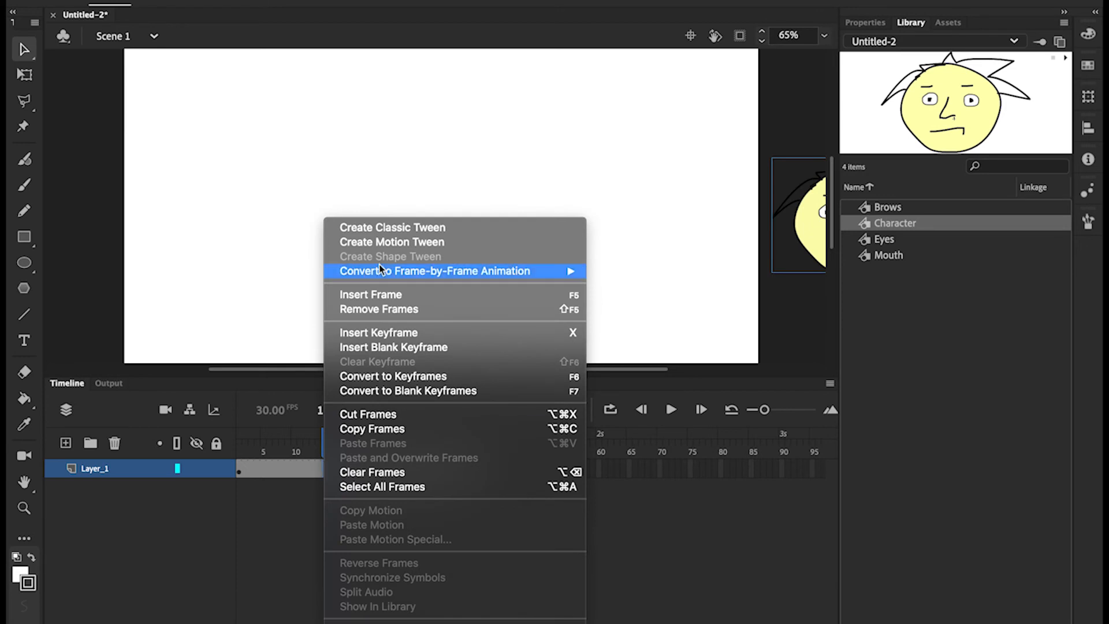
{"action": "left_click", "coordinate": [391, 227]}
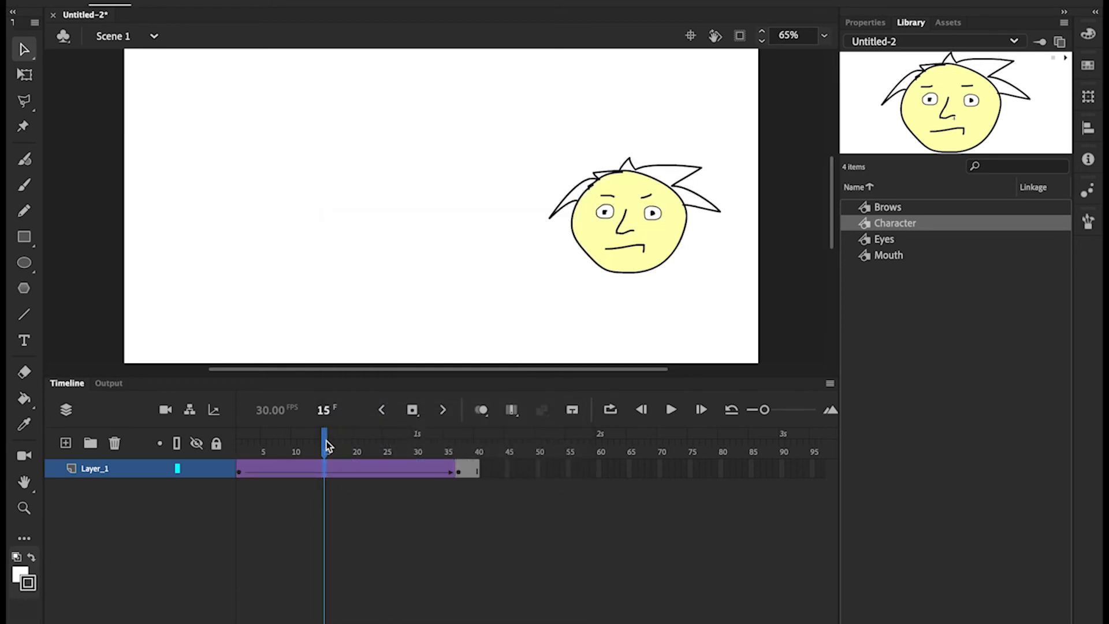
{"action": "left_click_drag", "start_coordinate": [326, 444], "coordinate": [454, 442]}
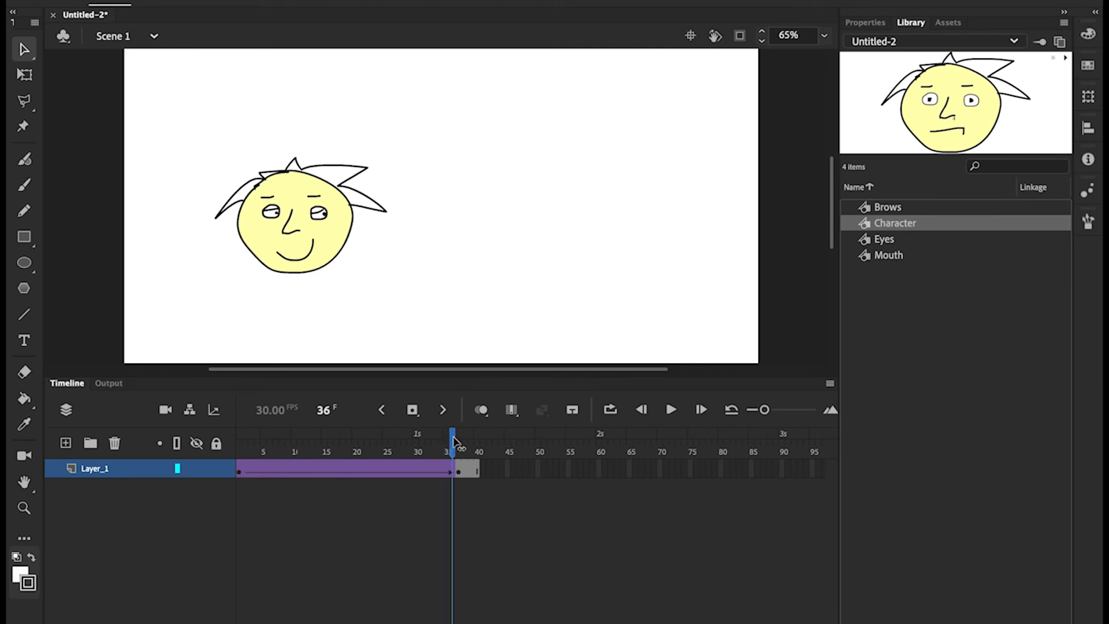
{"action": "double_click", "coordinate": [314, 238]}
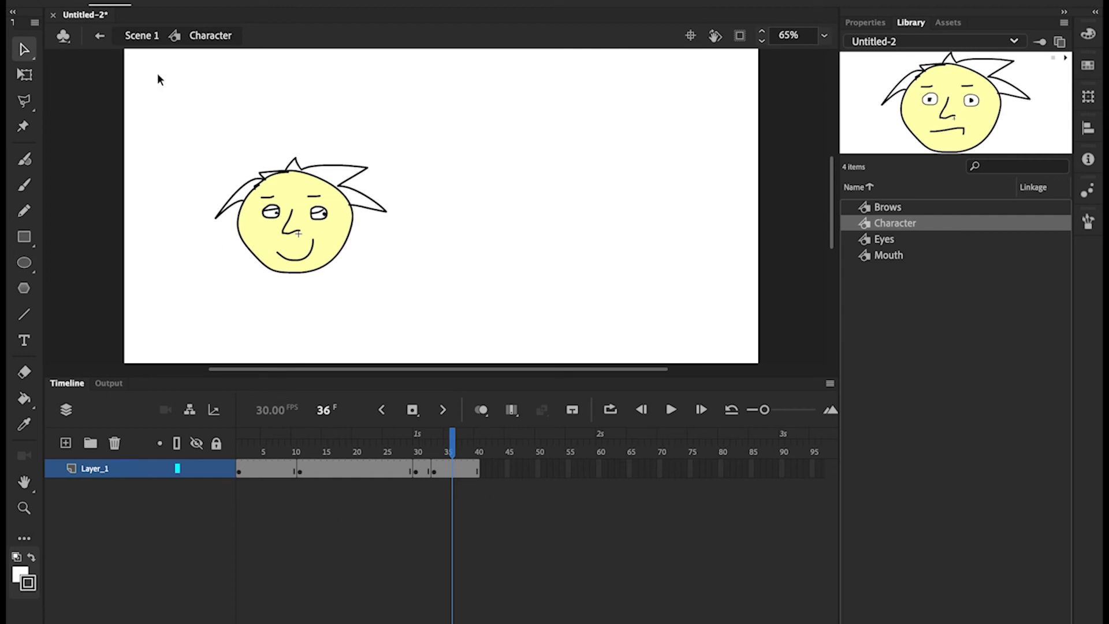
{"action": "left_click", "coordinate": [138, 37]}
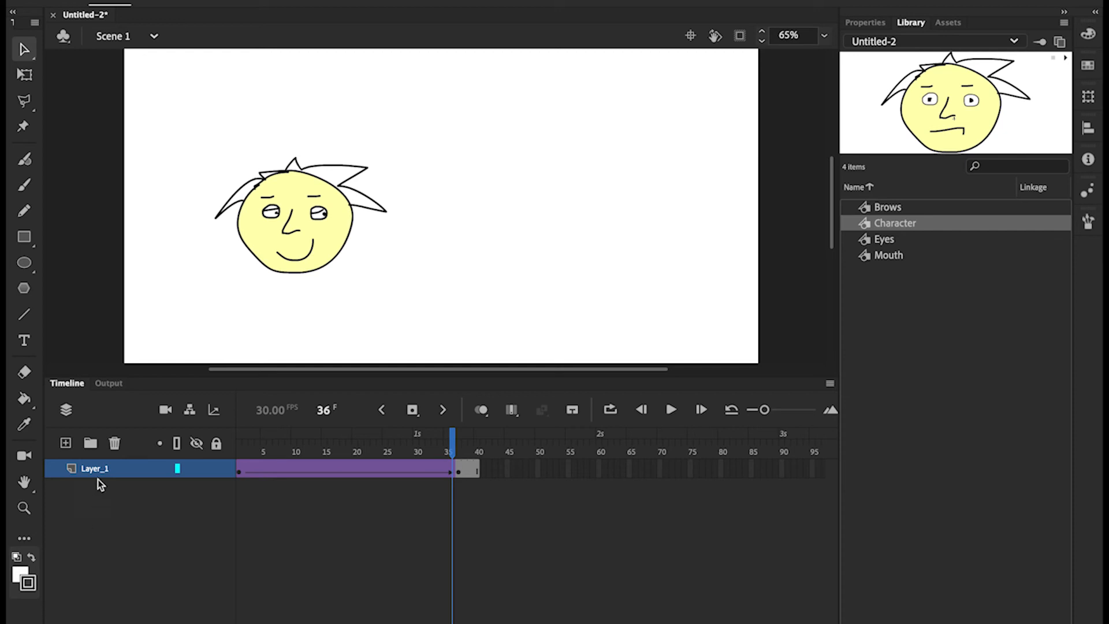
Add Layer_2, hide Layer_1, and draw a green-filled rectangle covering most of the stage
{"action": "left_click", "coordinate": [66, 443]}
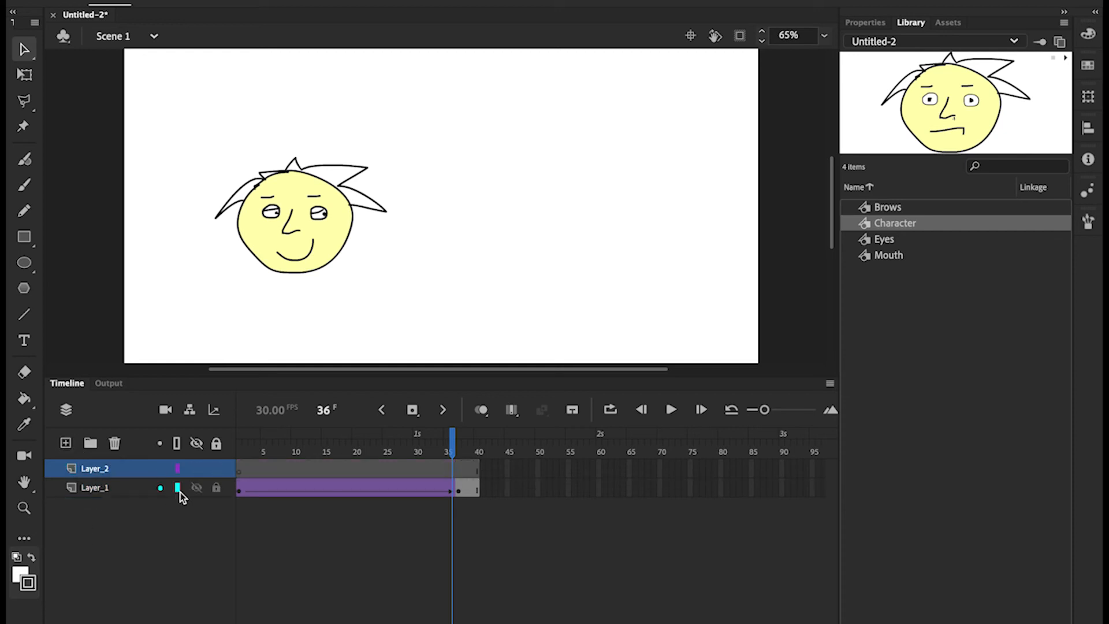
{"action": "left_click", "coordinate": [197, 487]}
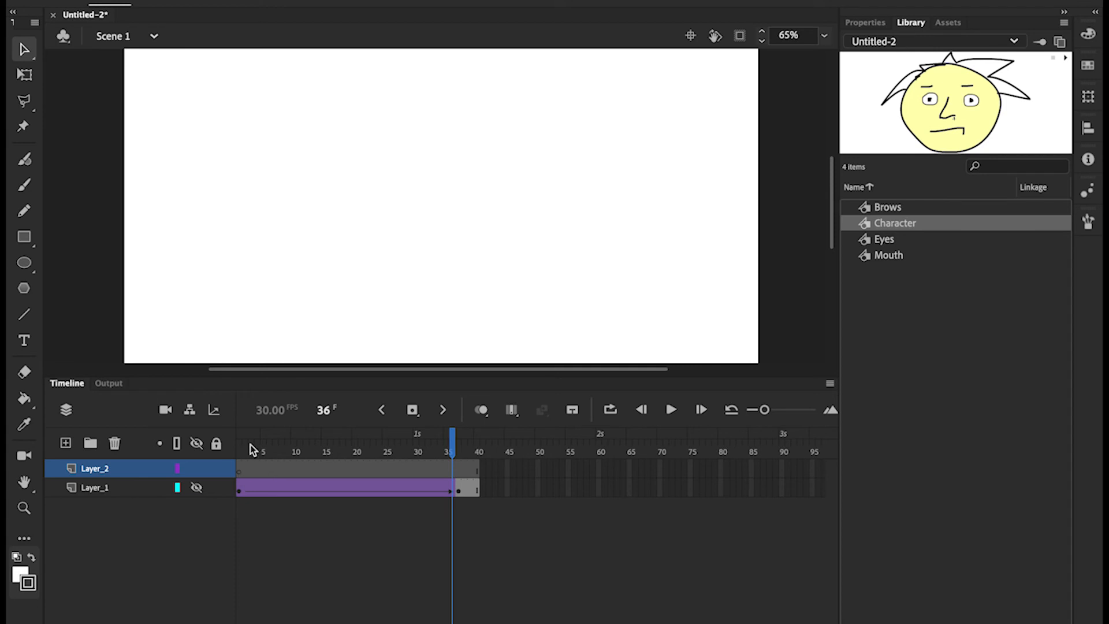
{"action": "left_click", "coordinate": [25, 237]}
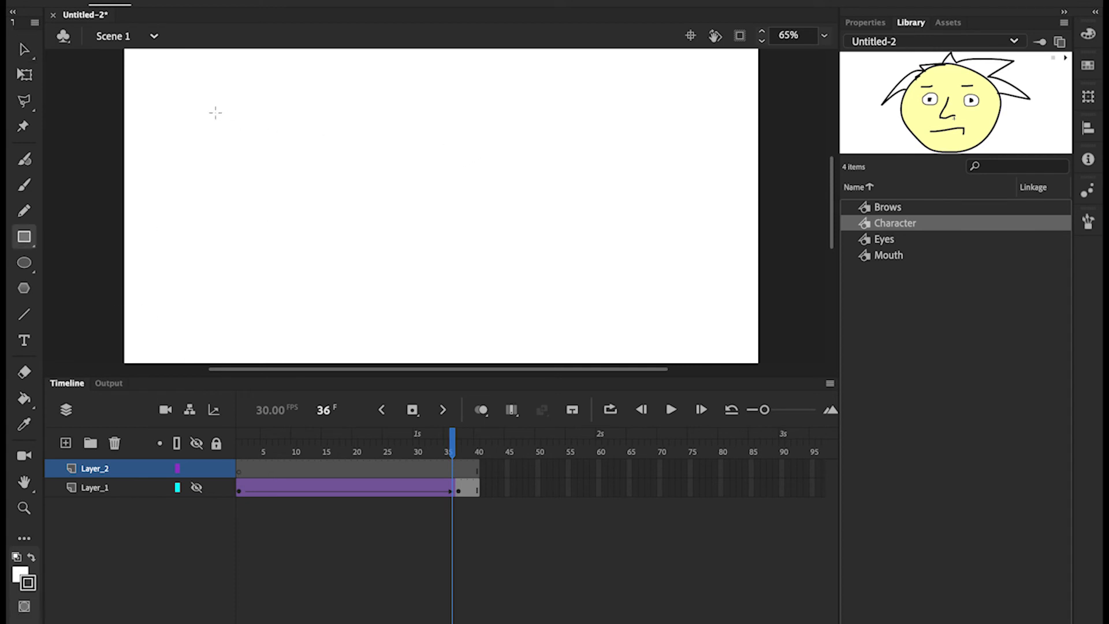
{"action": "mouse_move", "coordinate": [205, 105]}
{"action": "left_mouse_down"}
{"action": "mouse_move", "coordinate": [309, 230]}
{"action": "mouse_move", "coordinate": [726, 317]}
{"action": "left_mouse_up"}
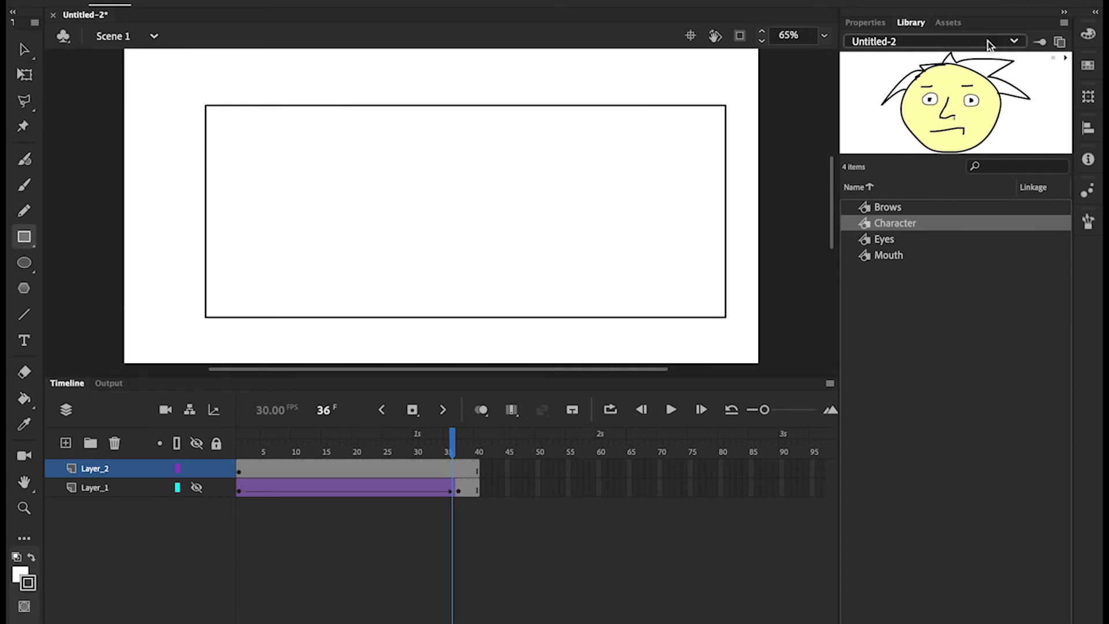
{"action": "left_click", "coordinate": [866, 23]}
{"action": "left_click", "coordinate": [867, 196]}
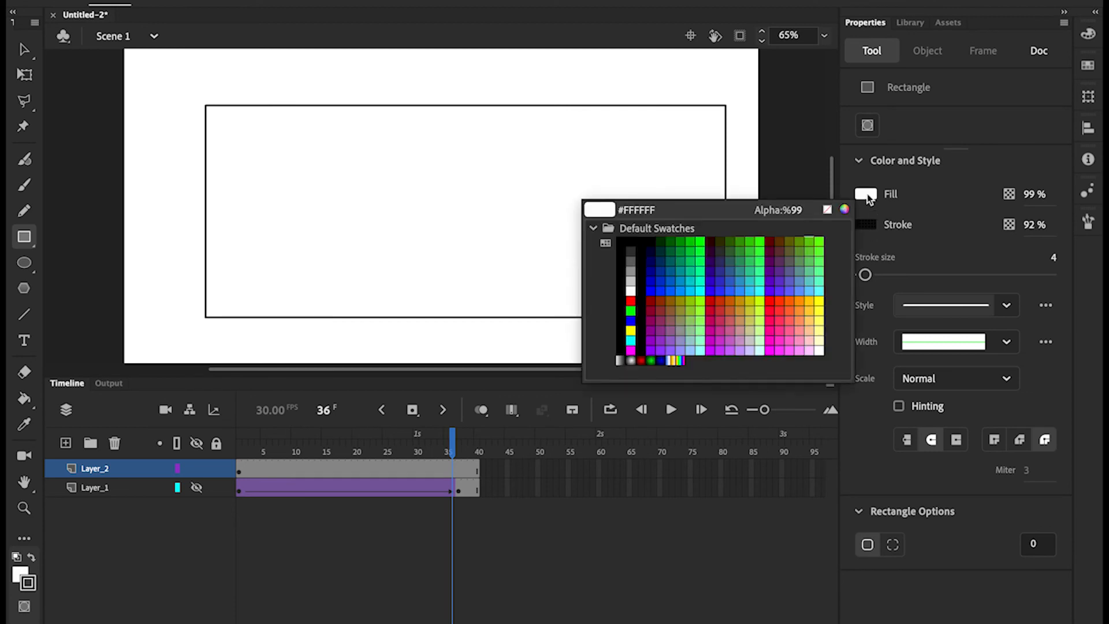
{"action": "left_click", "coordinate": [751, 267]}
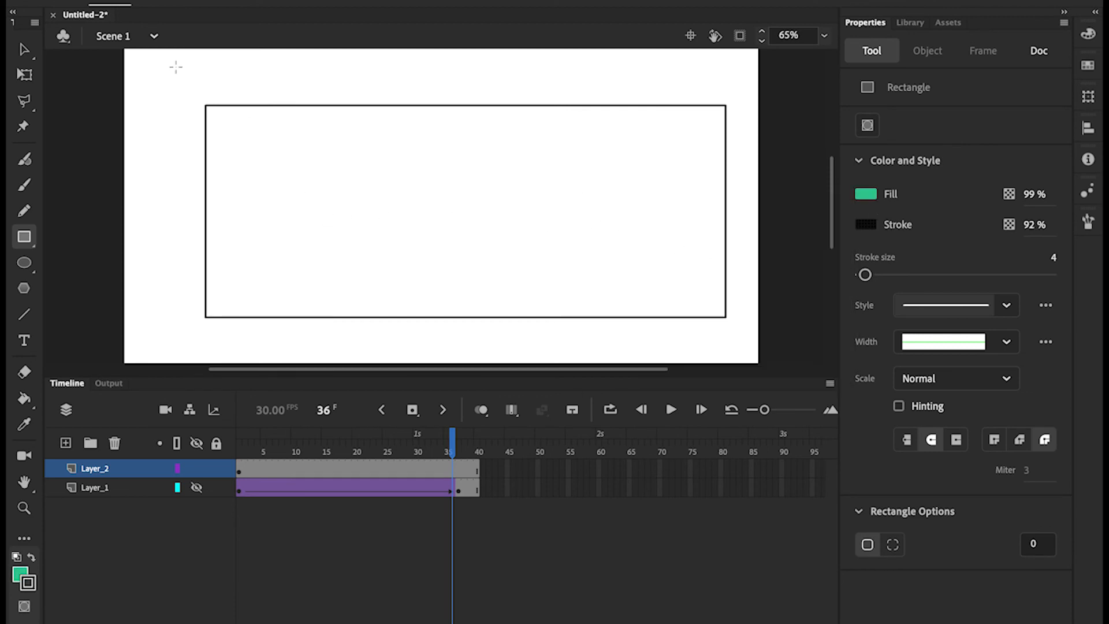
{"action": "left_click_drag", "start_coordinate": [175, 67], "coordinate": [743, 354]}
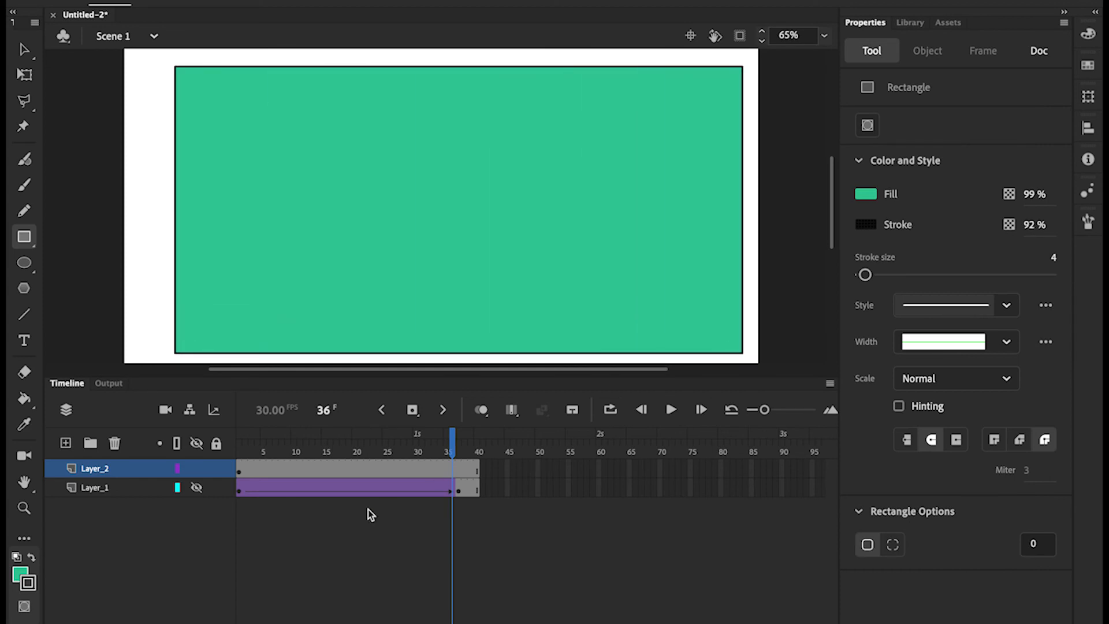
{"action": "left_click", "coordinate": [195, 470]}
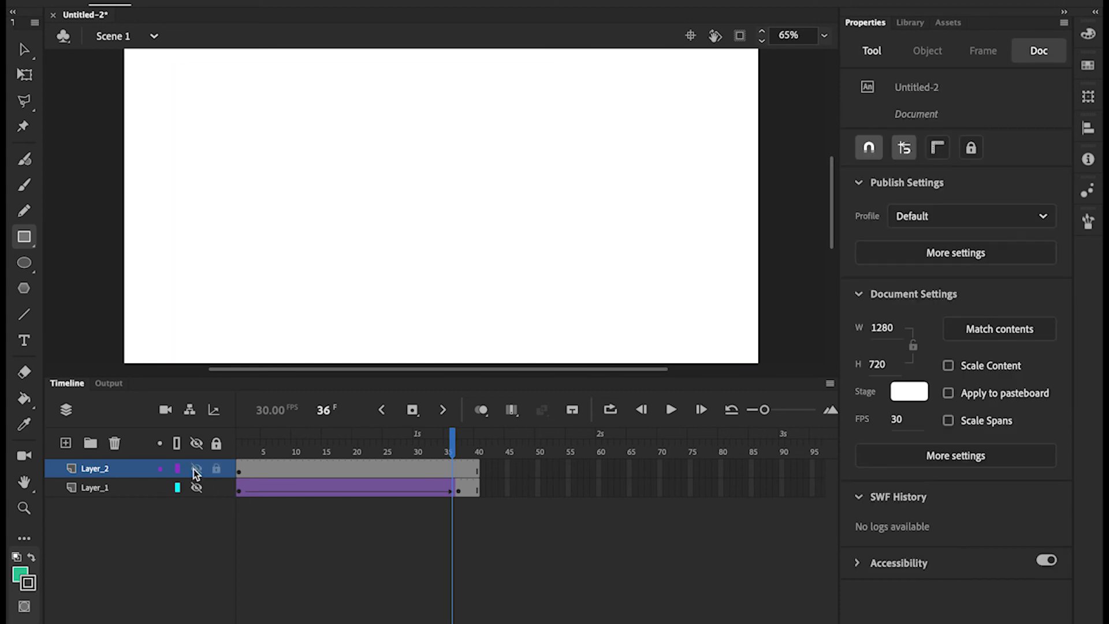
{"action": "left_click", "coordinate": [195, 470]}
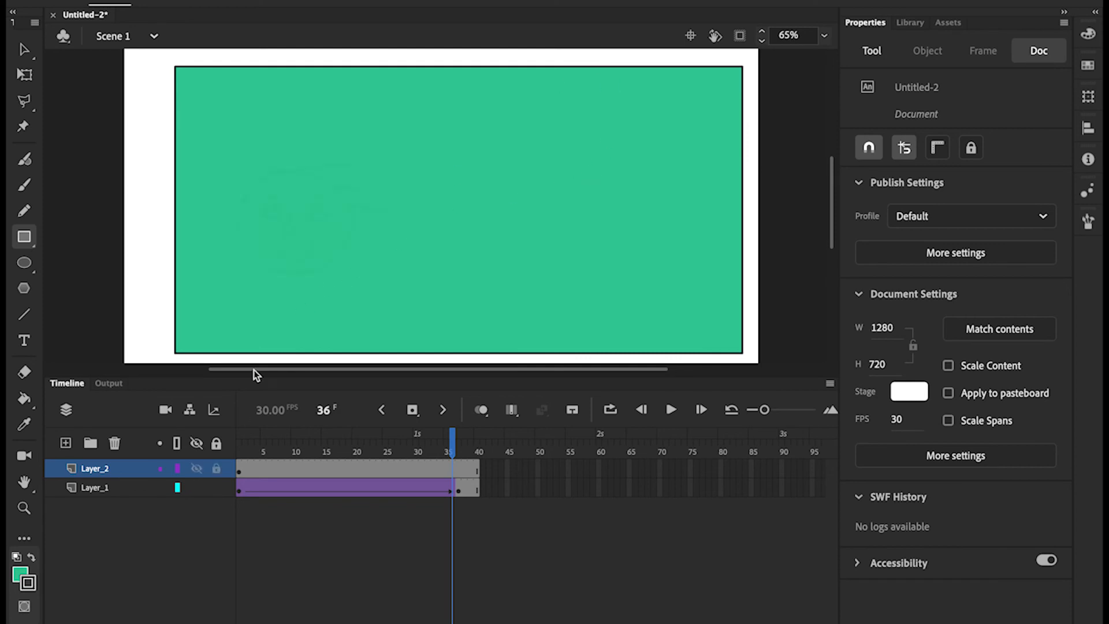
Move Layer_1 above the green background layer Layer_2 and rename it Character
{"action": "left_click_drag", "start_coordinate": [96, 490], "coordinate": [101, 467]}
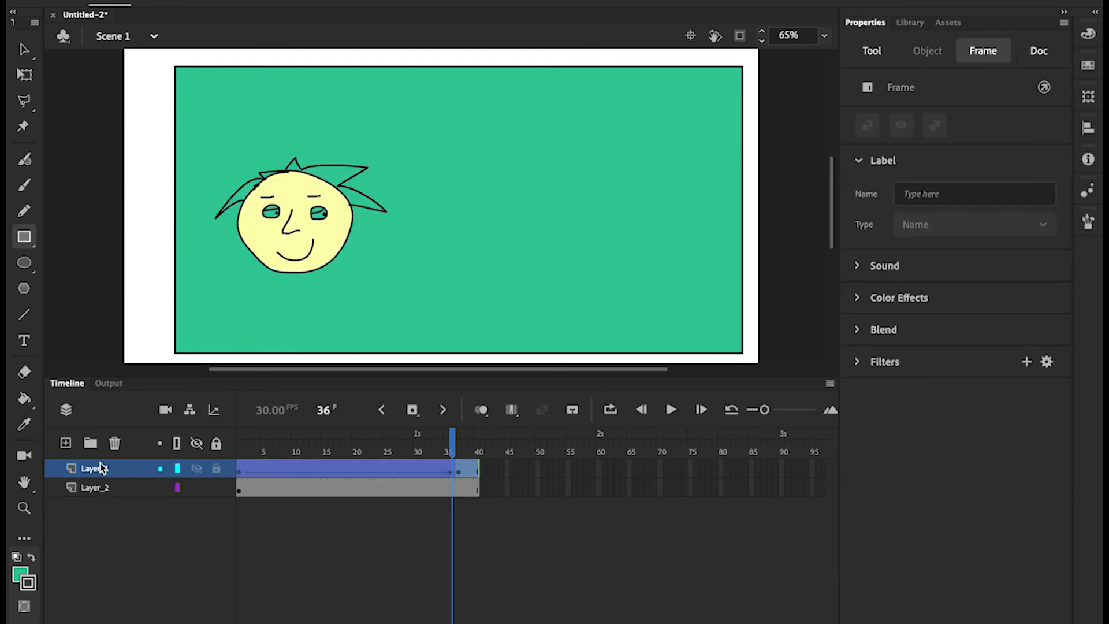
{"action": "double_click", "coordinate": [101, 468]}
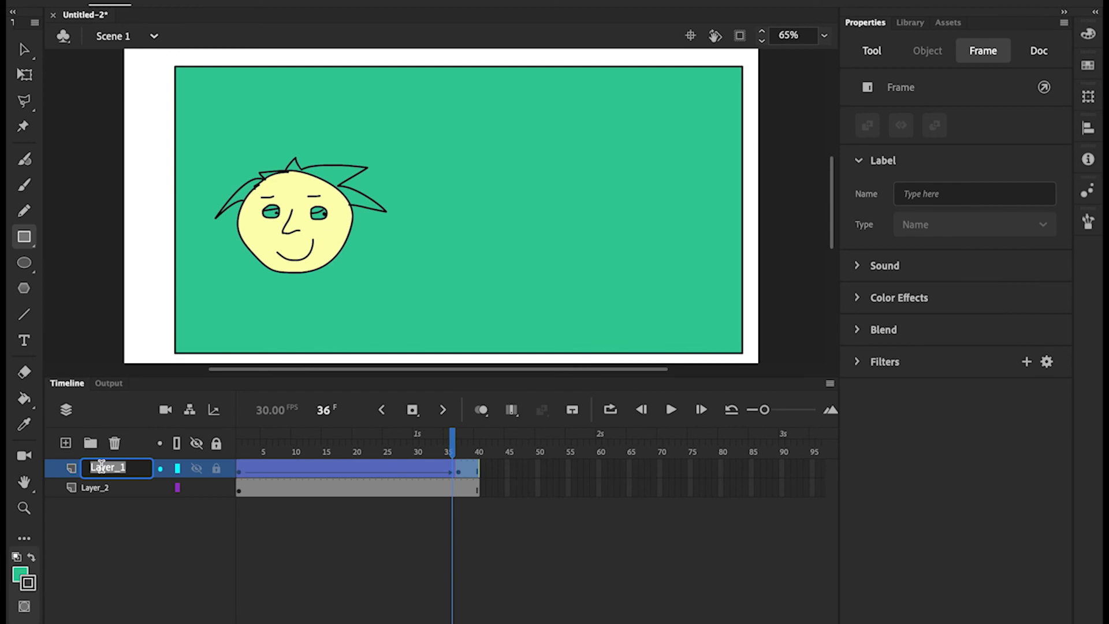
{"action": "type", "text": "Character"}
{"action": "key", "text": "Return"}
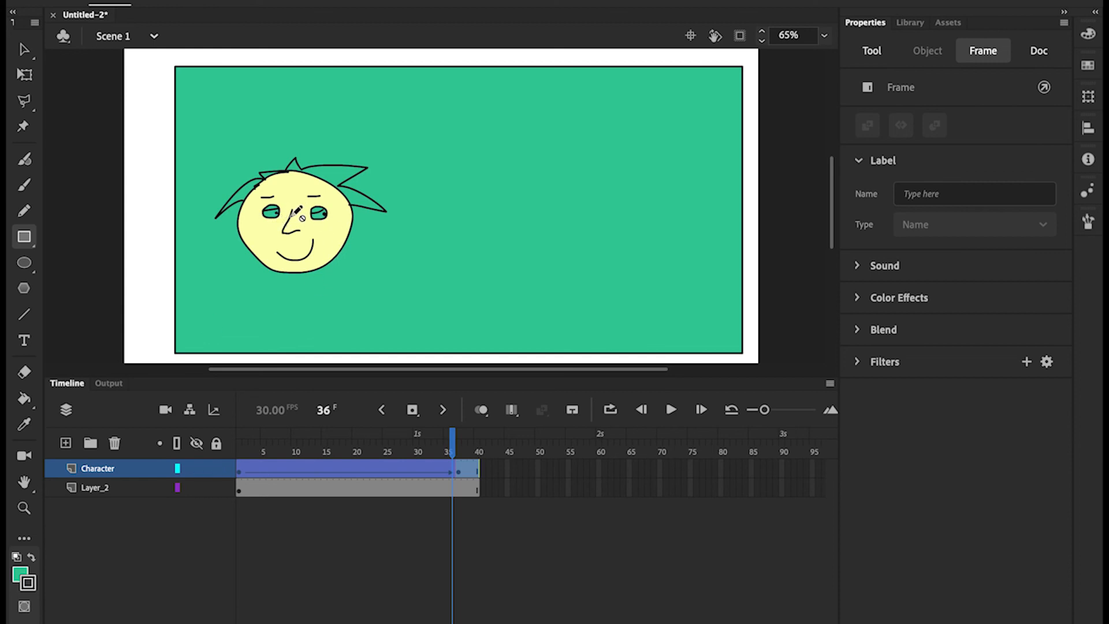
{"action": "left_click", "coordinate": [25, 51]}
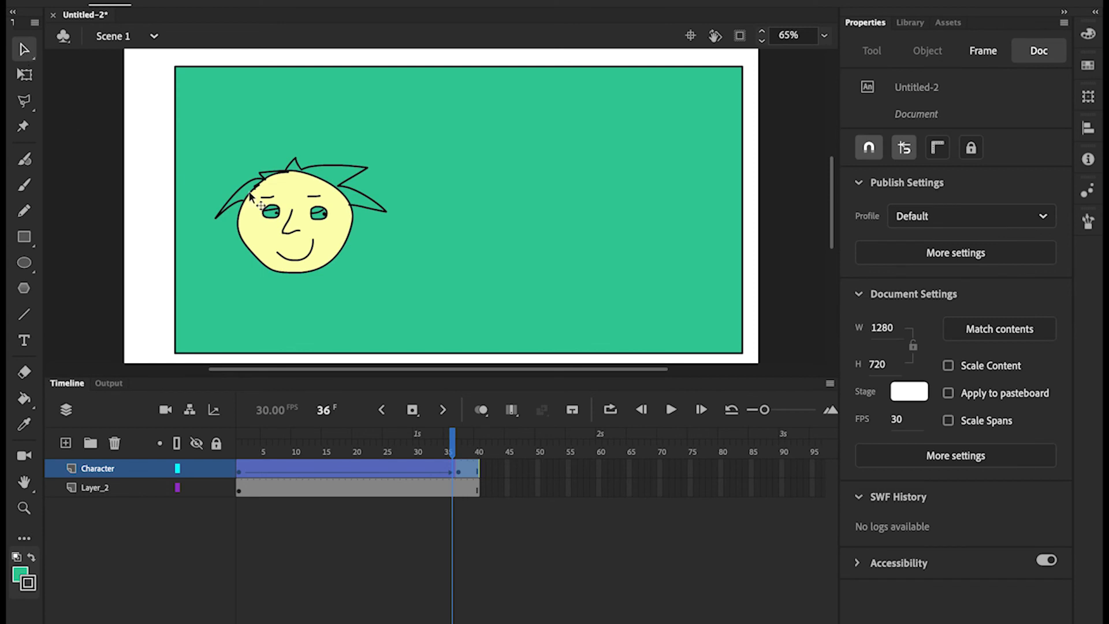
At frame 36, drag the Character head to near stage centre, about X 684, Y 358.9
{"action": "left_click_drag", "start_coordinate": [263, 196], "coordinate": [381, 198]}
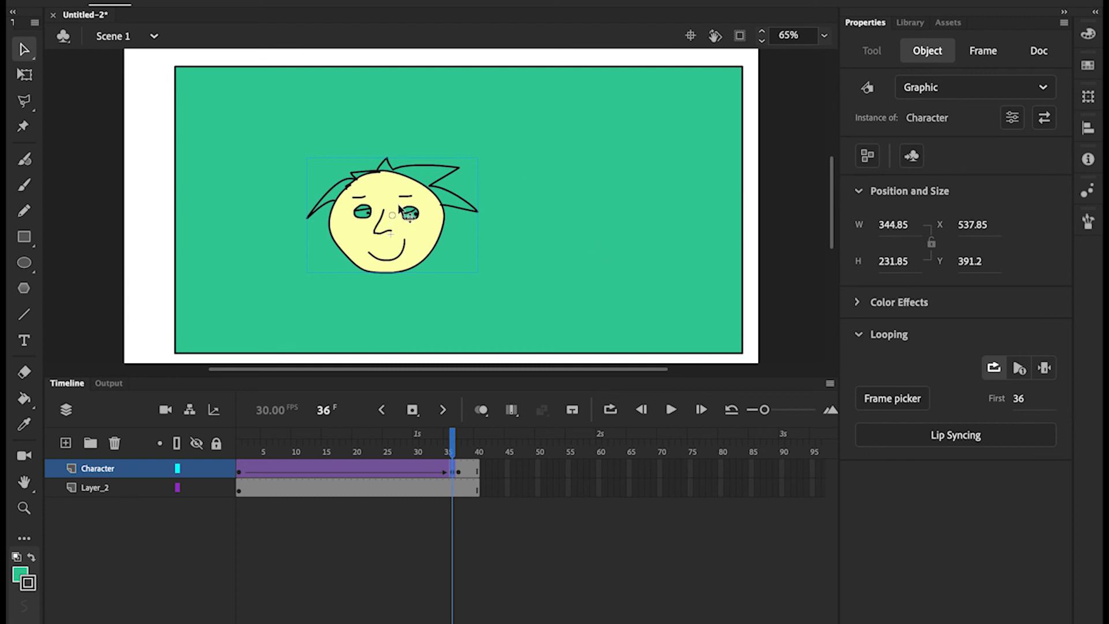
{"action": "left_click_drag", "start_coordinate": [456, 188], "coordinate": [566, 176]}
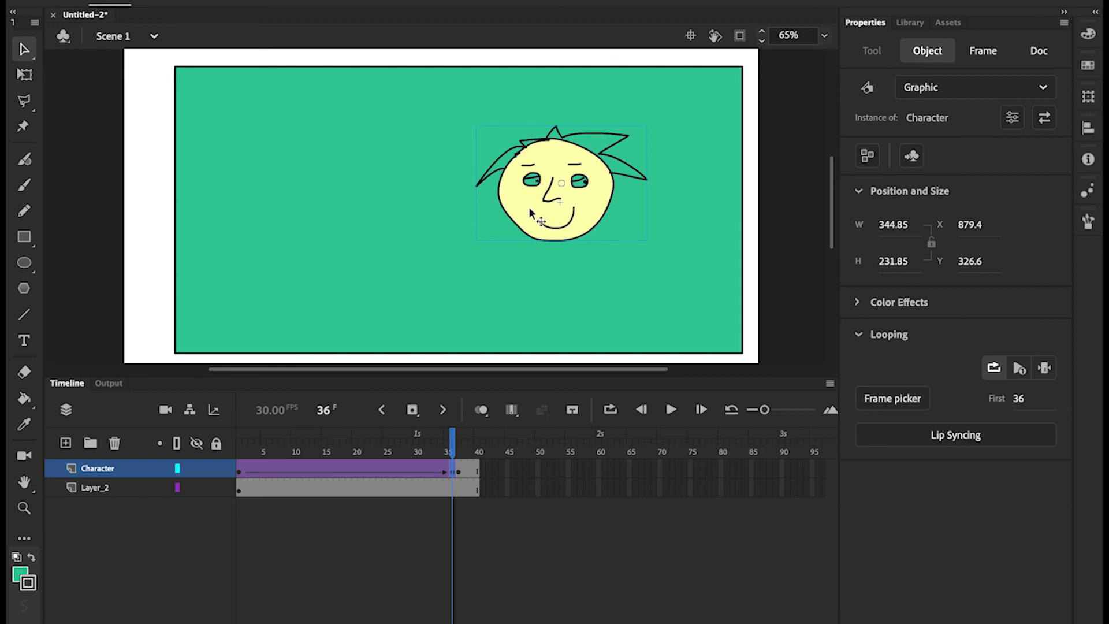
{"action": "left_click_drag", "start_coordinate": [530, 212], "coordinate": [450, 248]}
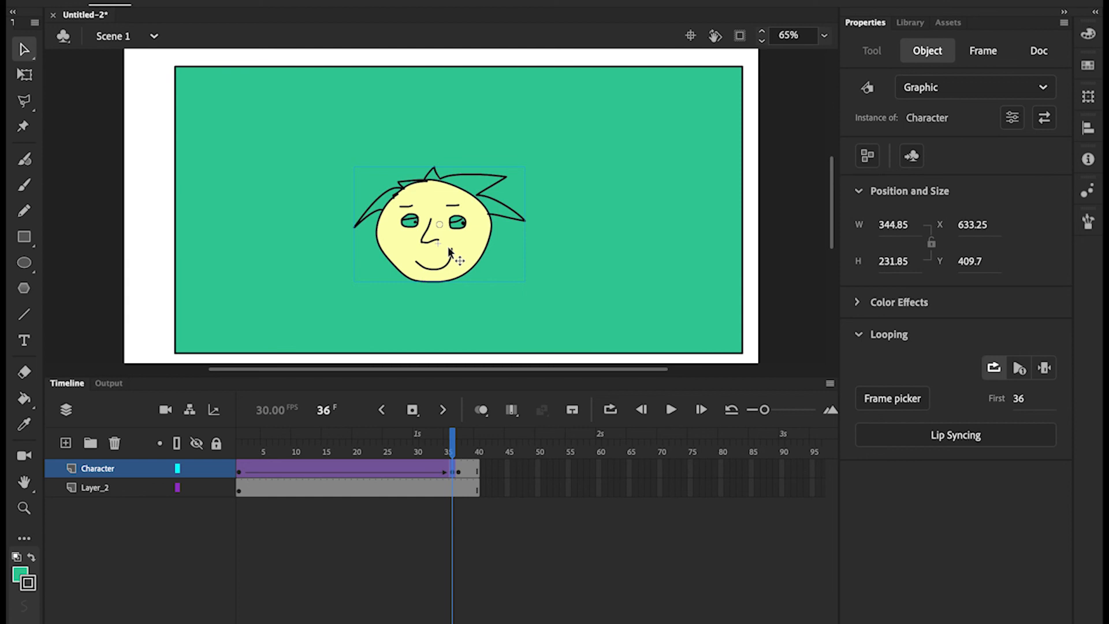
{"action": "left_click_drag", "start_coordinate": [442, 196], "coordinate": [466, 171]}
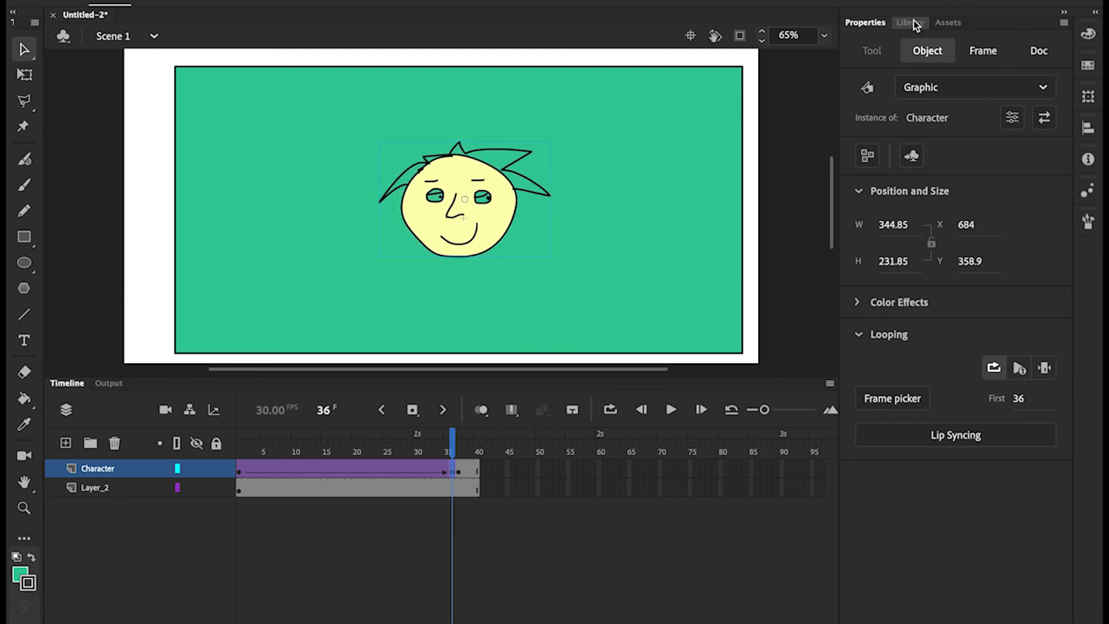
In the Library, rename the Character symbol to WorkingModelVic and keep it selected
{"action": "left_click", "coordinate": [913, 23]}
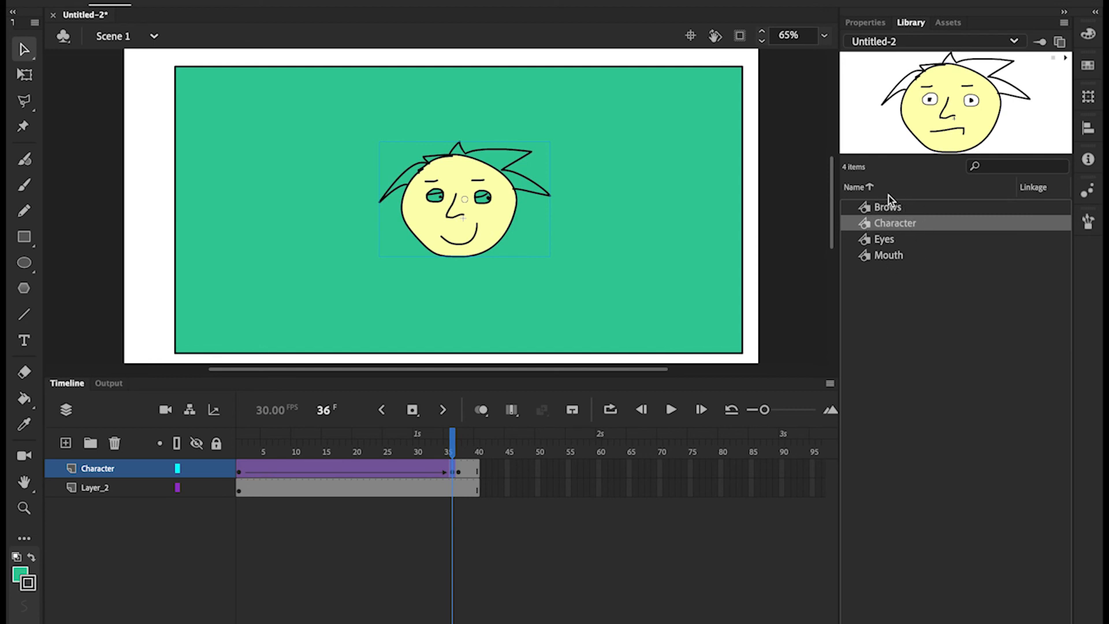
{"action": "double_click", "coordinate": [900, 222]}
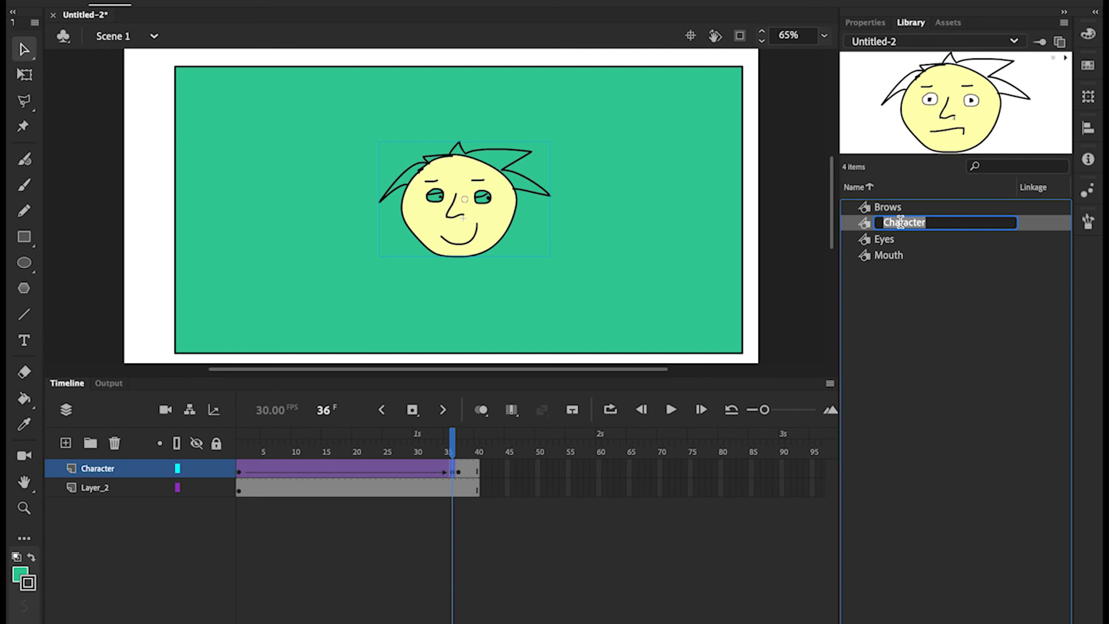
{"action": "type", "text": "WorkingModelVid"}
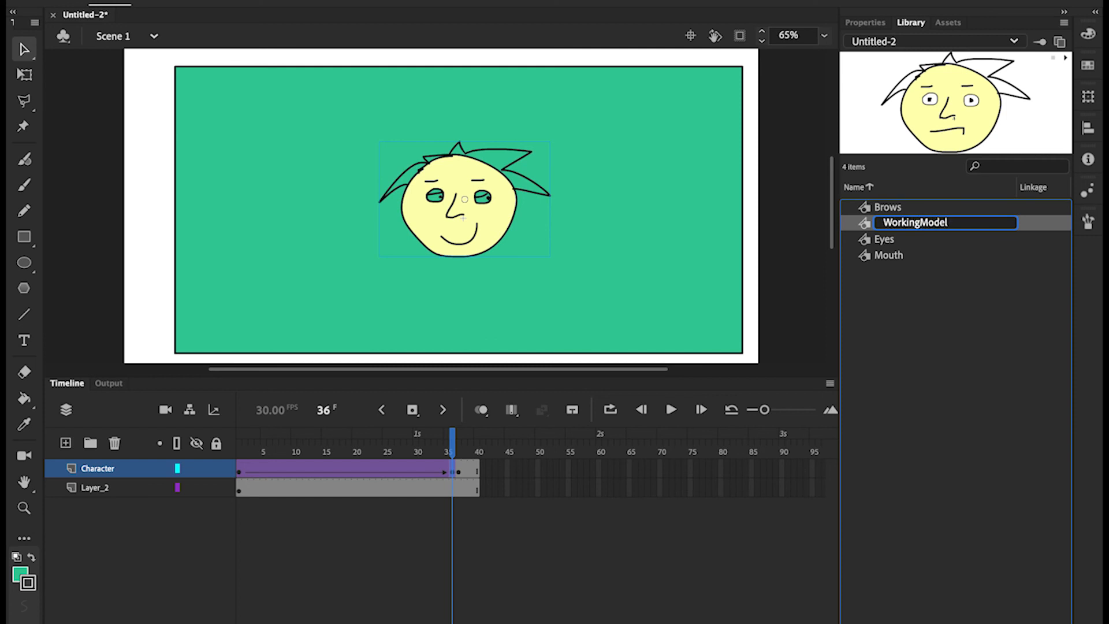
{"action": "type", "text": "Vic"}
{"action": "key", "text": "Return"}
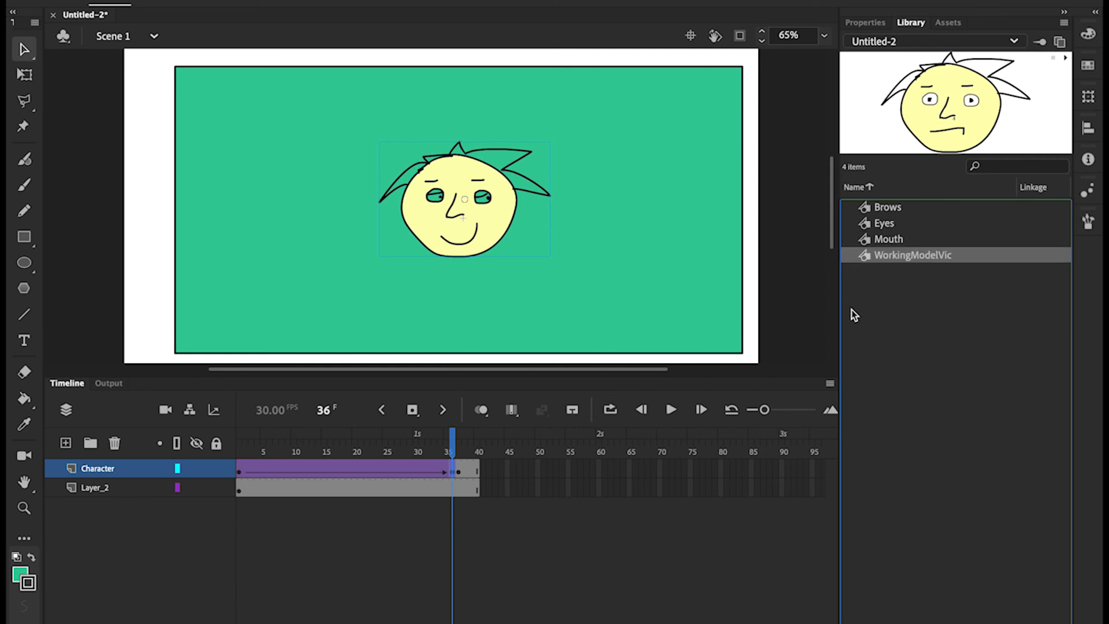
{"action": "left_click", "coordinate": [869, 241]}
{"action": "left_click", "coordinate": [870, 257]}
Drop a second WorkingModelVic head at the stage's lower right, then edit it in place
{"action": "left_click_drag", "start_coordinate": [975, 133], "coordinate": [676, 269]}
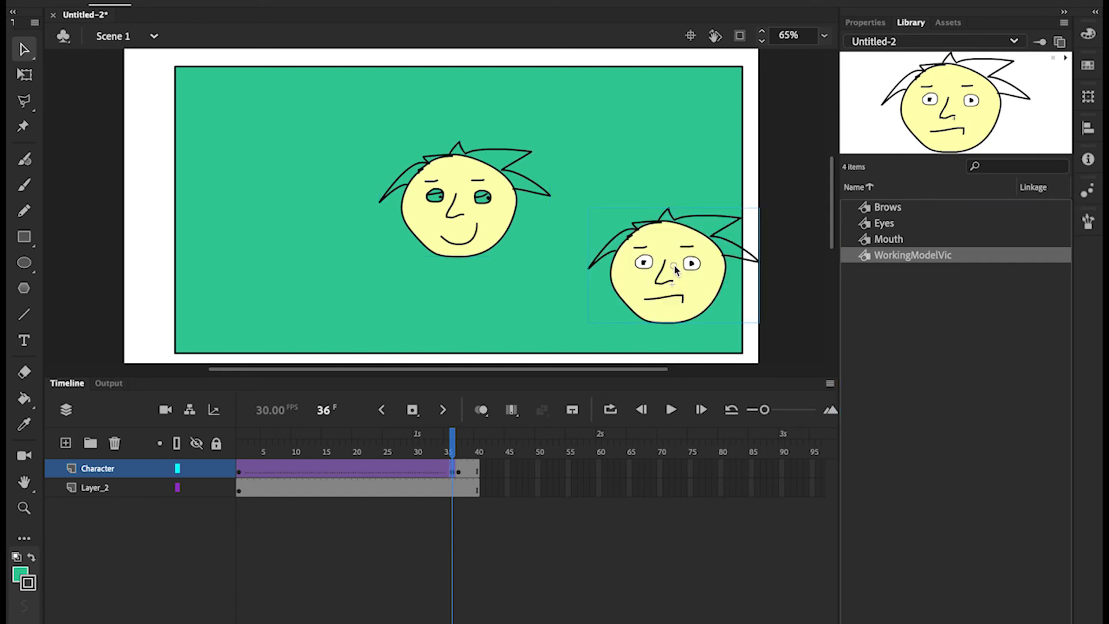
{"action": "double_click", "coordinate": [645, 272]}
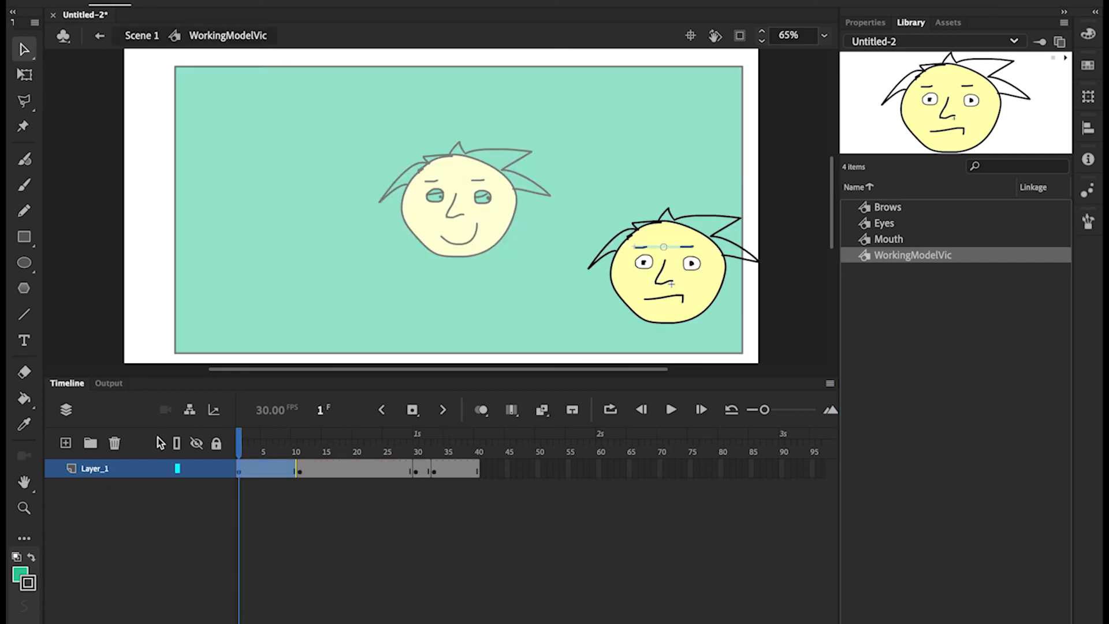
{"action": "double_click", "coordinate": [644, 264]}
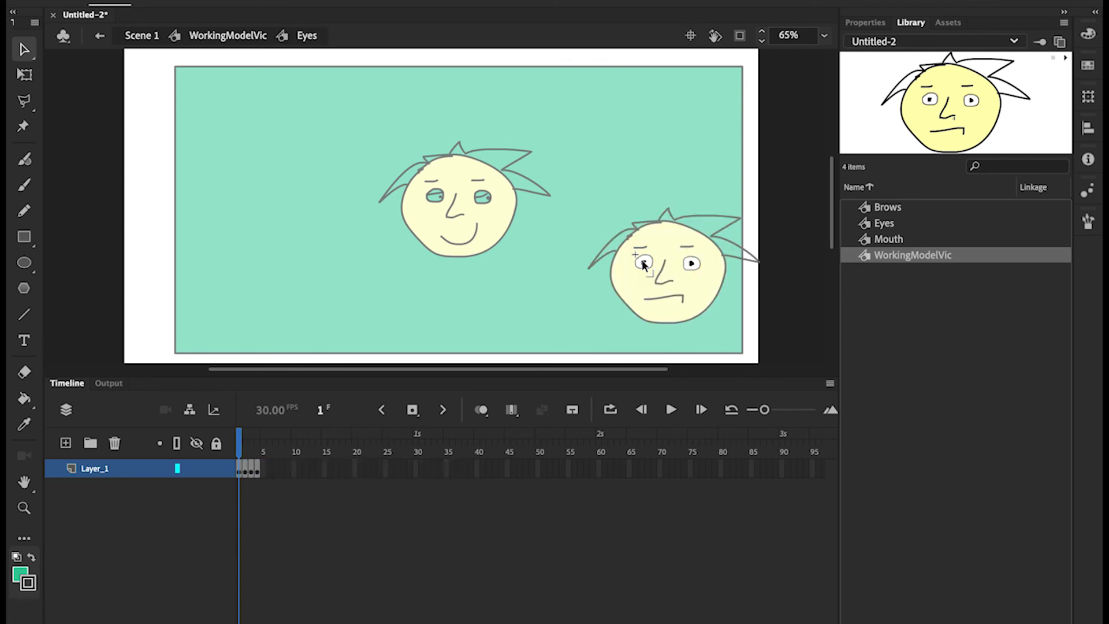
{"action": "double_click", "coordinate": [644, 250]}
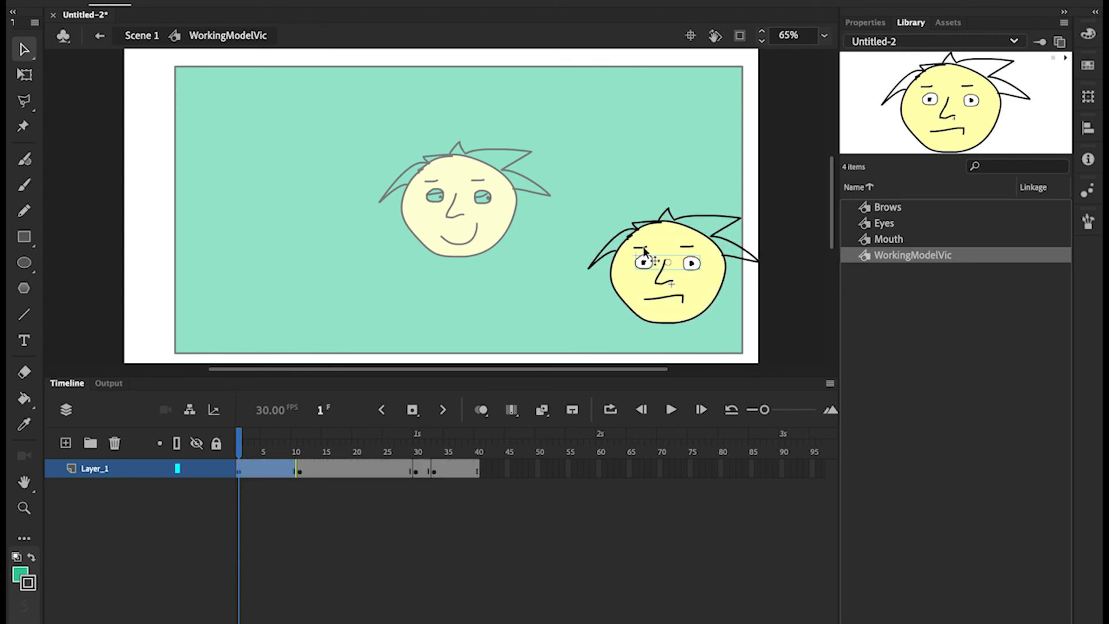